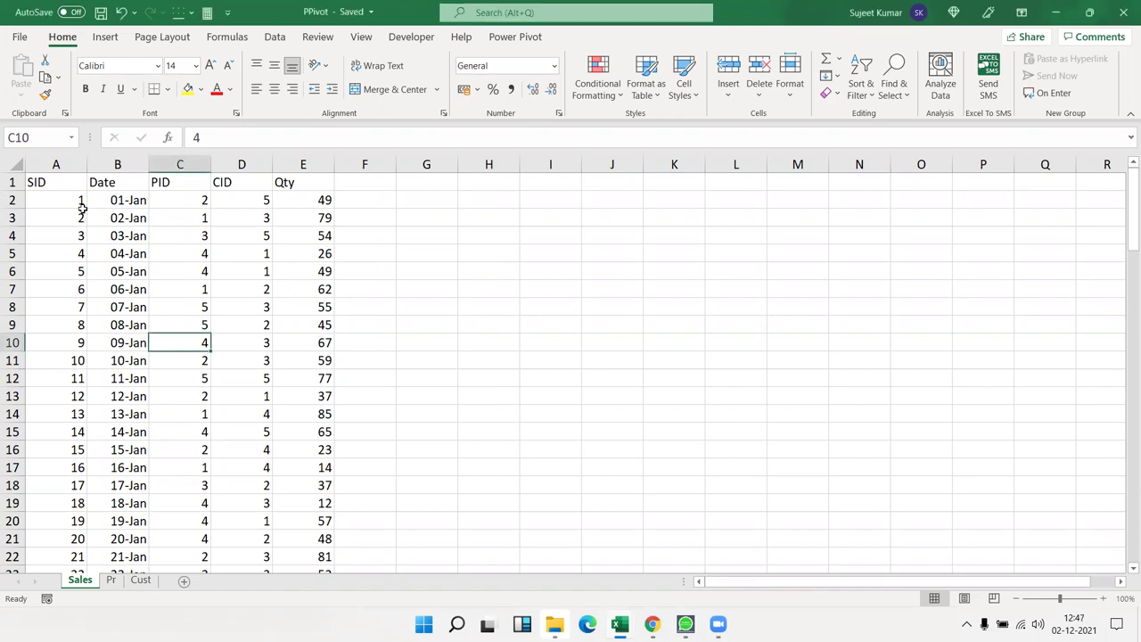
Step: Inspect the Sales table's SID, Date, PID, CID and Qty columns
click(70, 161)
click(99, 166)
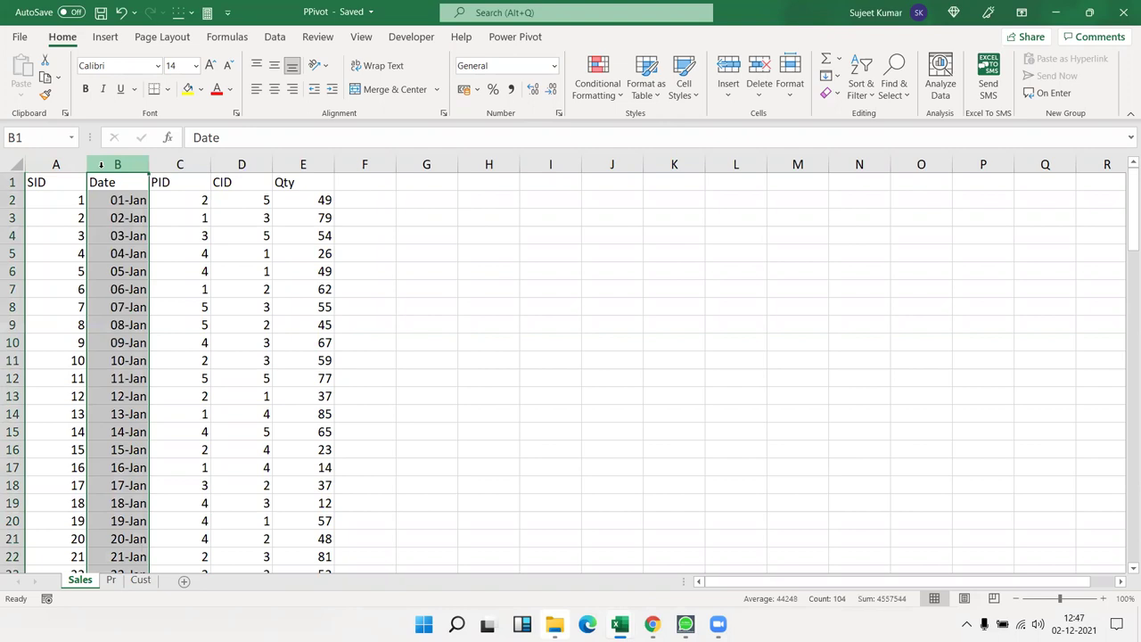
click(174, 166)
click(239, 164)
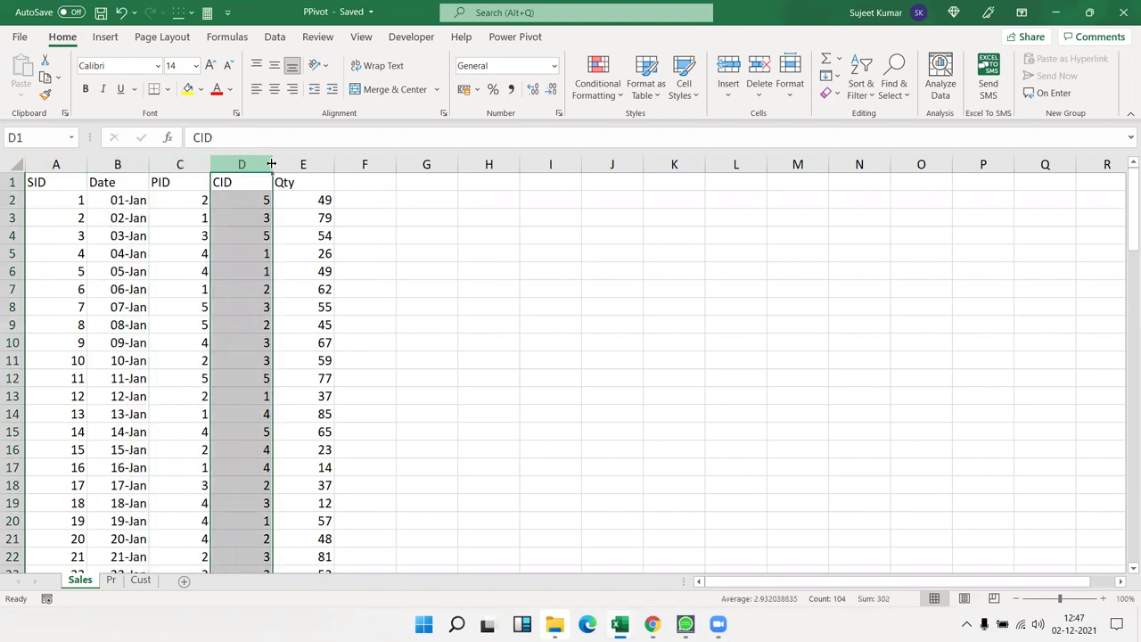
click(299, 164)
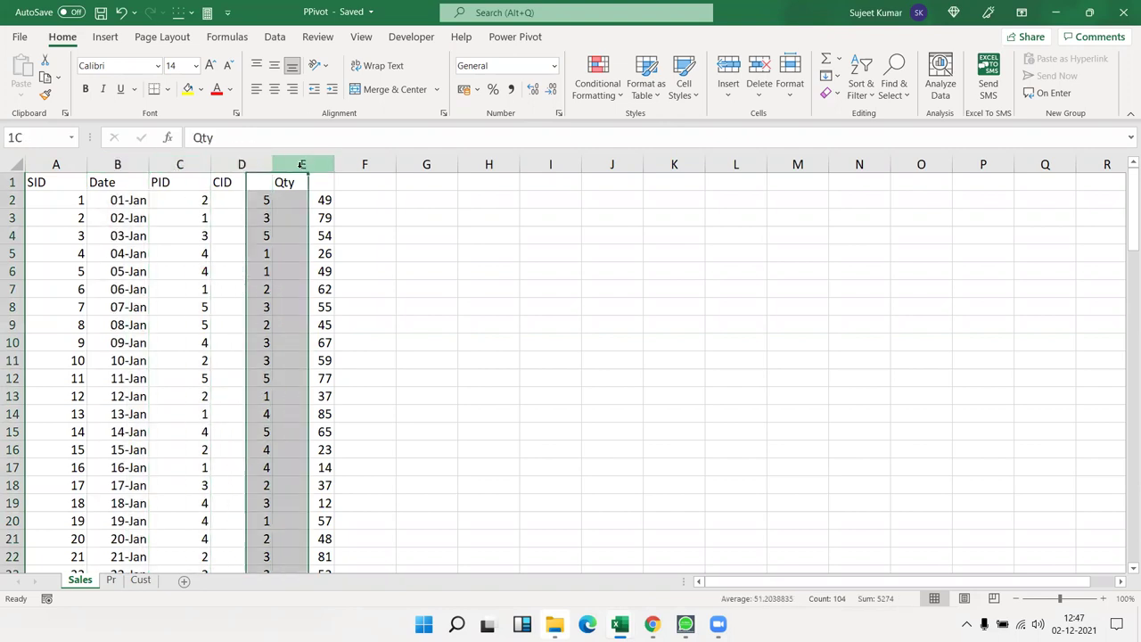
click(180, 199)
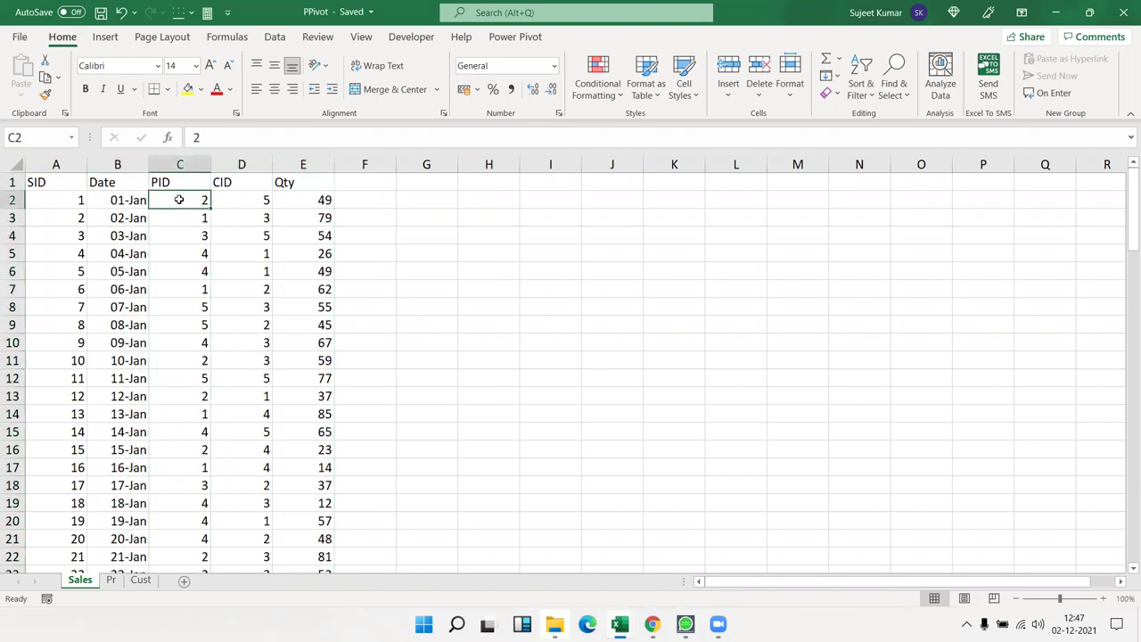
Step: Look up the first sale's product VBA on Pr and its customer's city on Cust
click(109, 581)
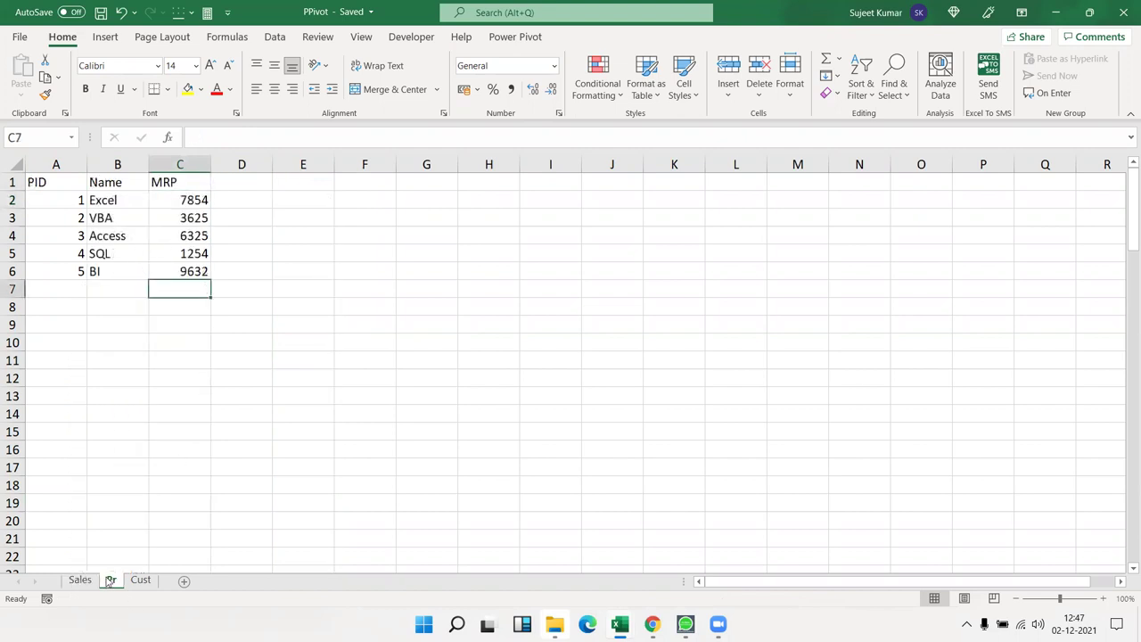
click(98, 220)
drag(146, 220, 715, 199)
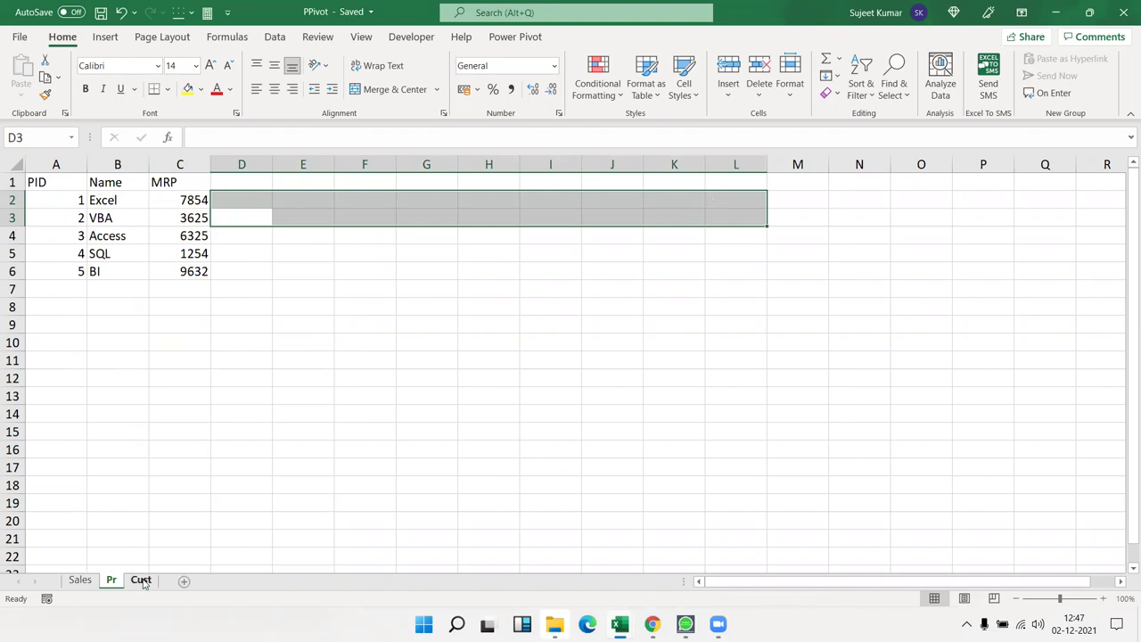
click(80, 581)
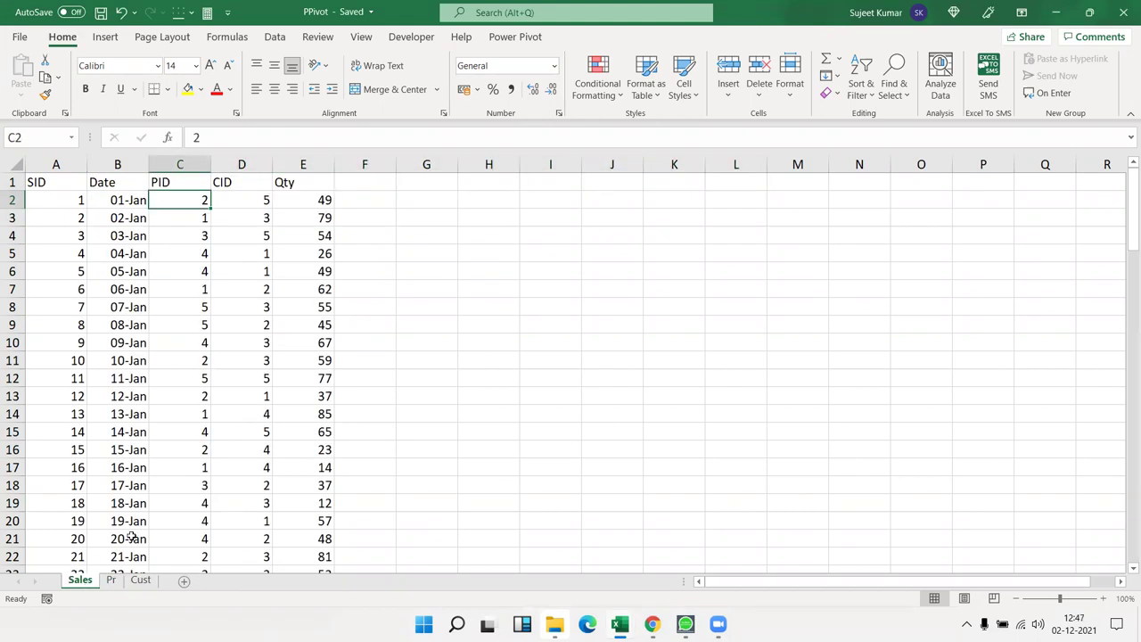
click(257, 201)
click(283, 201)
click(245, 200)
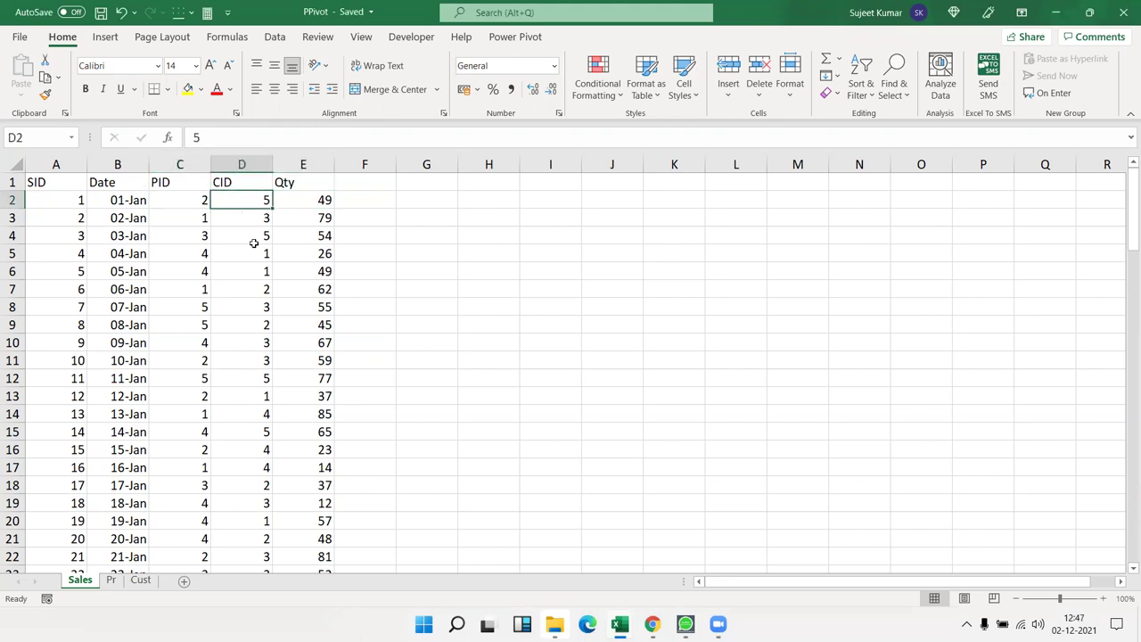
click(141, 580)
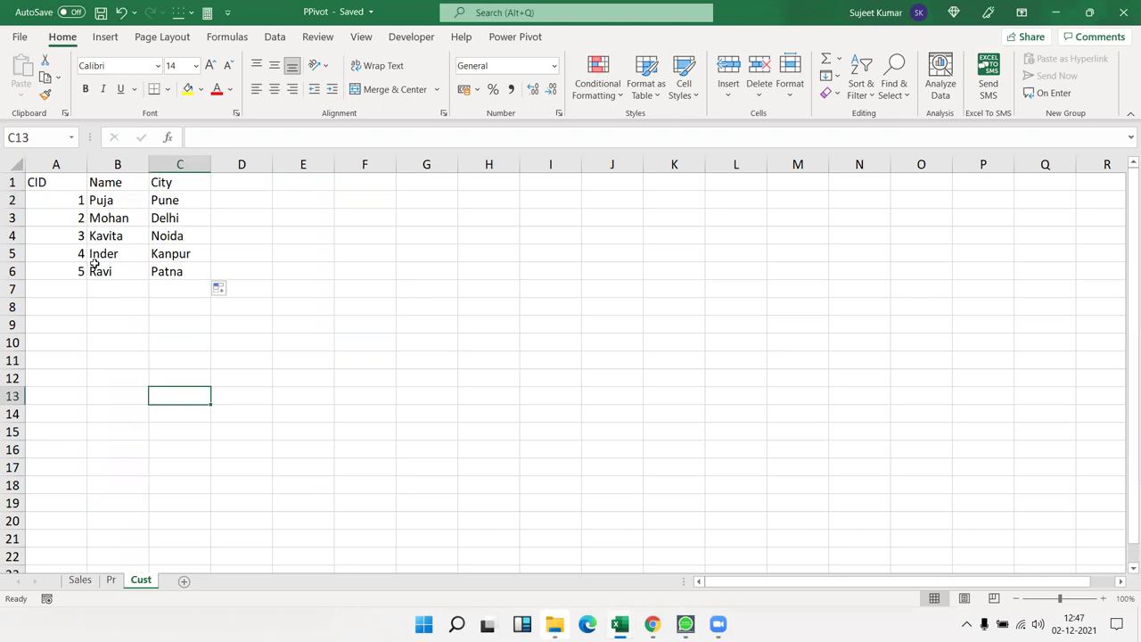
drag(93, 272, 175, 271)
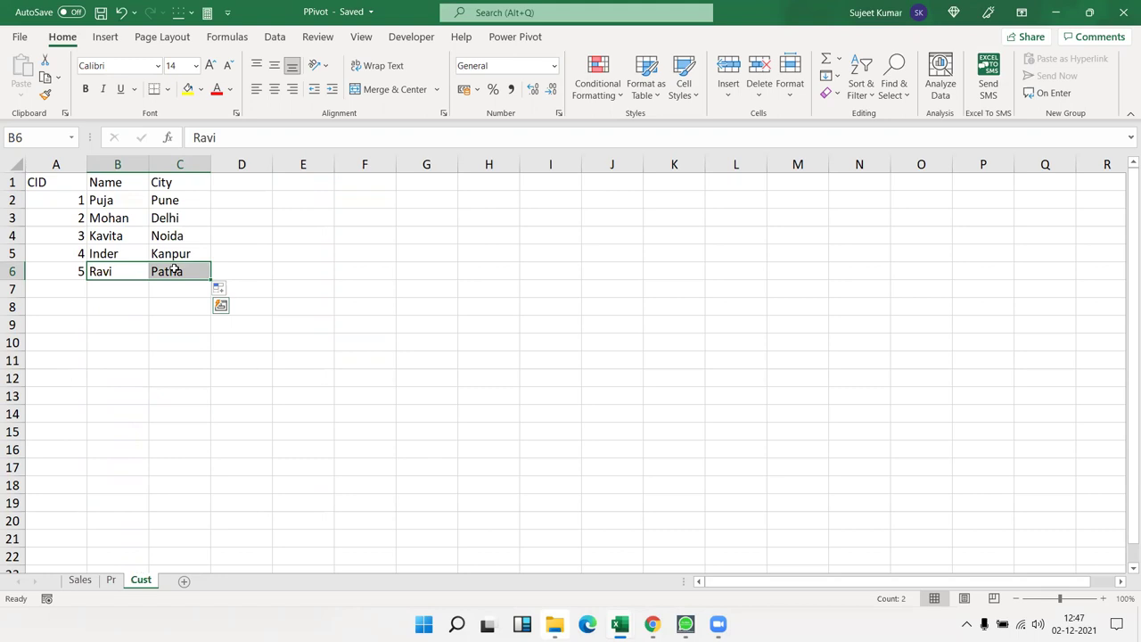
click(78, 585)
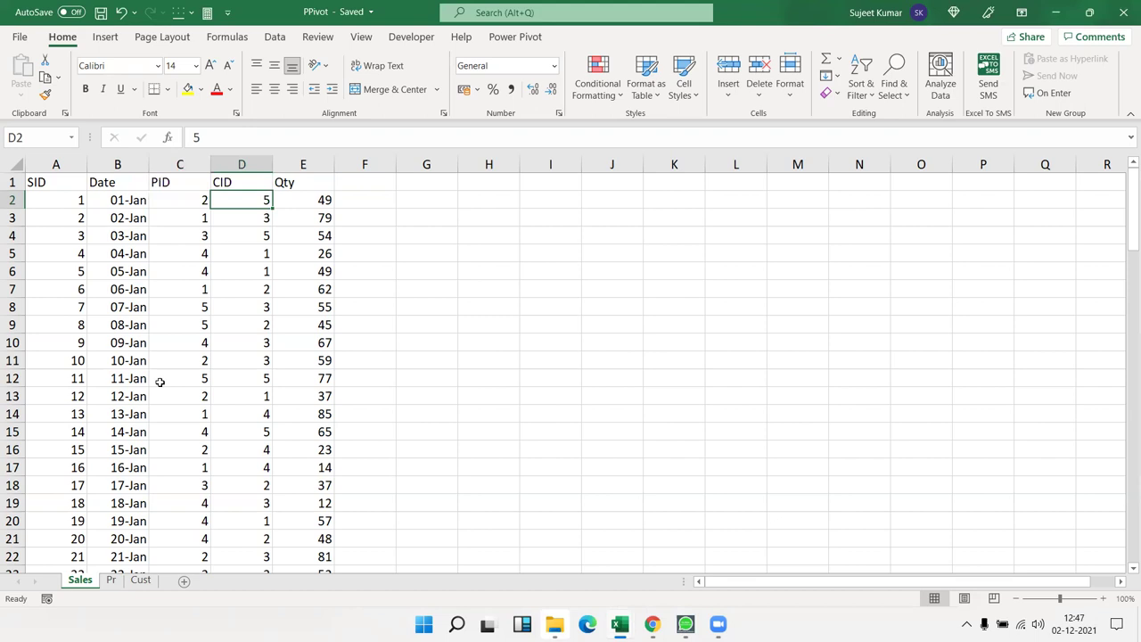
Step: Add the heading Pname in cell F1 of the Sales table
key(Left)
key(ctrl+shift+Down)
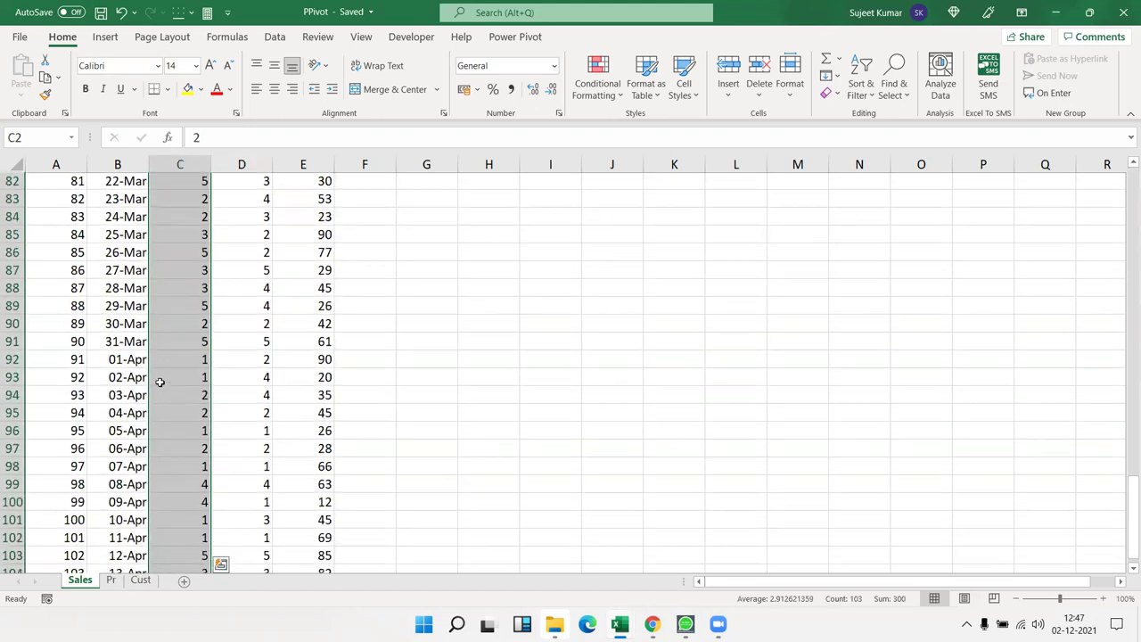
key(ctrl+Up)
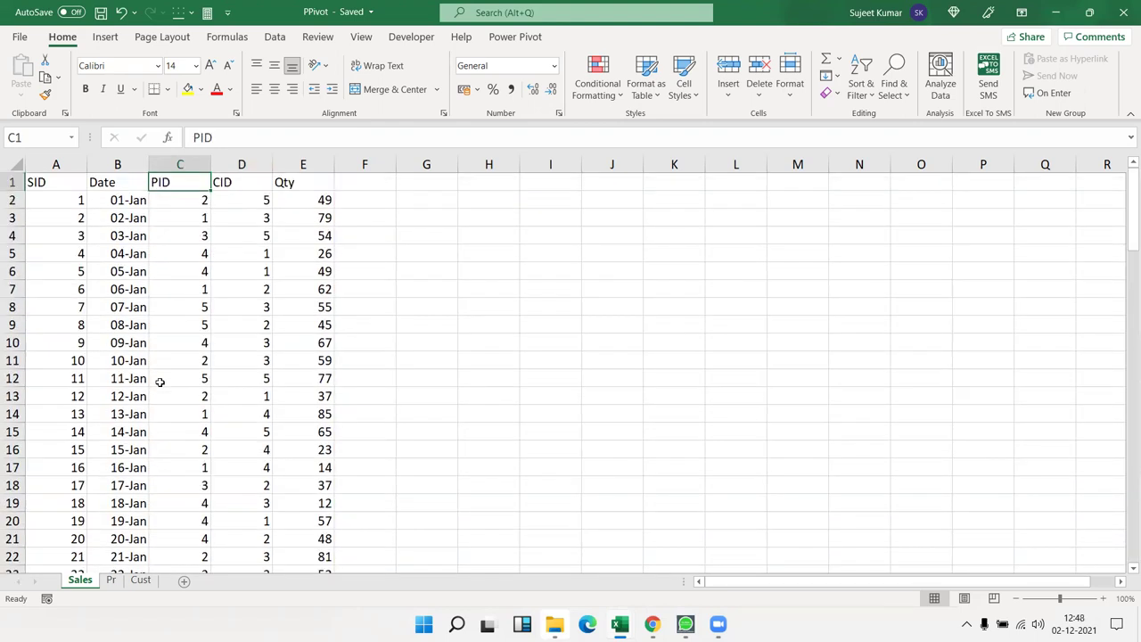
key(Right)
key(Right)
key(Right)
text(Pname)
key(Return)
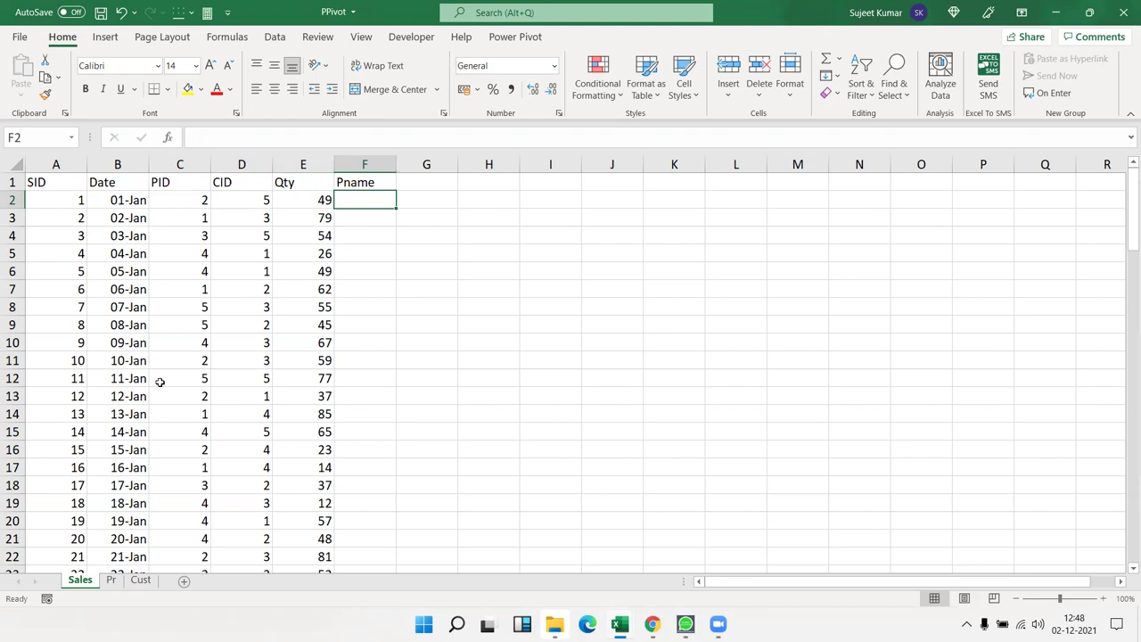
Step: Begin a VLOOKUP on C2 in F2, then cancel the formula
text(=vl)
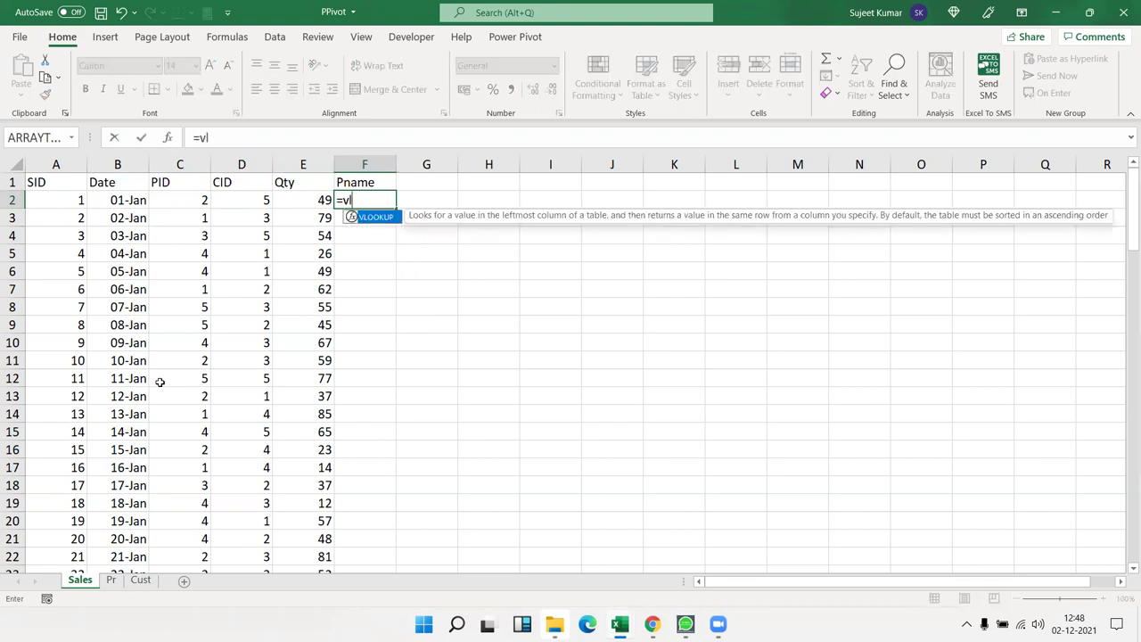
key(Tab)
key(Left)
key(Left)
key(Left)
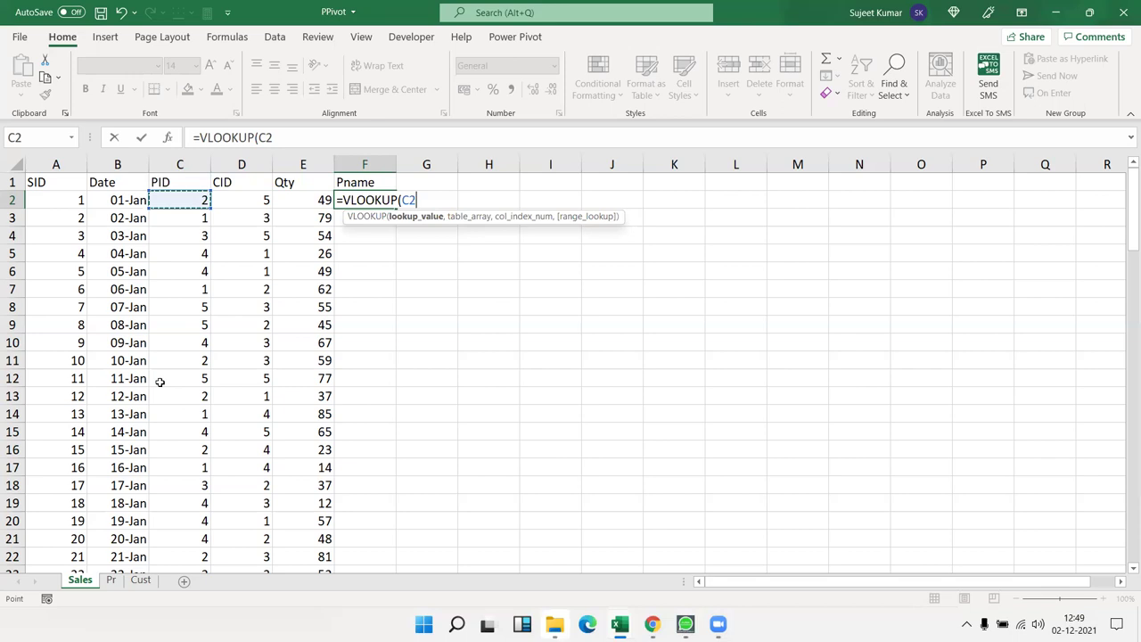
key(Escape)
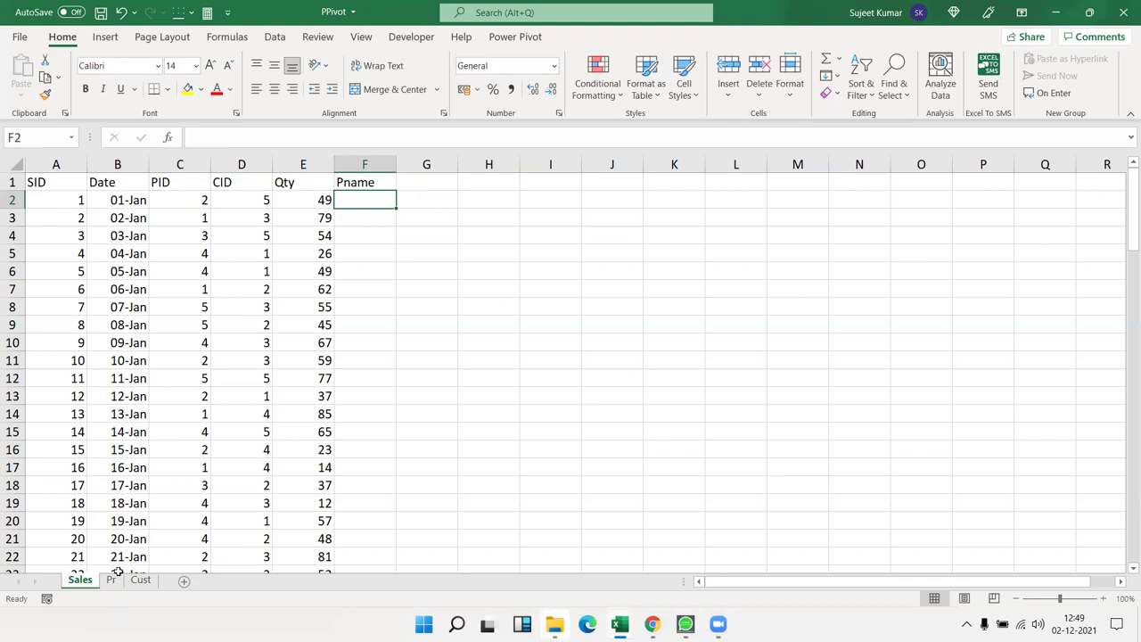
Step: Clear F1 and create a Data Model PivotTable from the Sales range A1:E104
key(Up)
key(Delete)
key(Left)
key(Left)
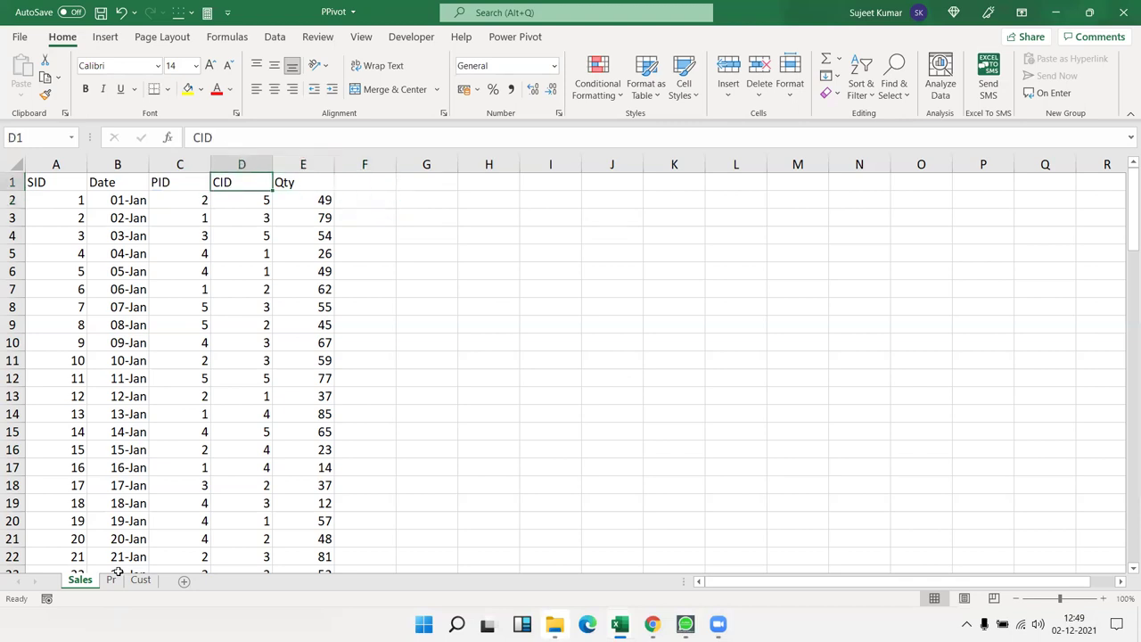
key(Home)
key(ctrl+shift+Right)
key(ctrl+shift+Down)
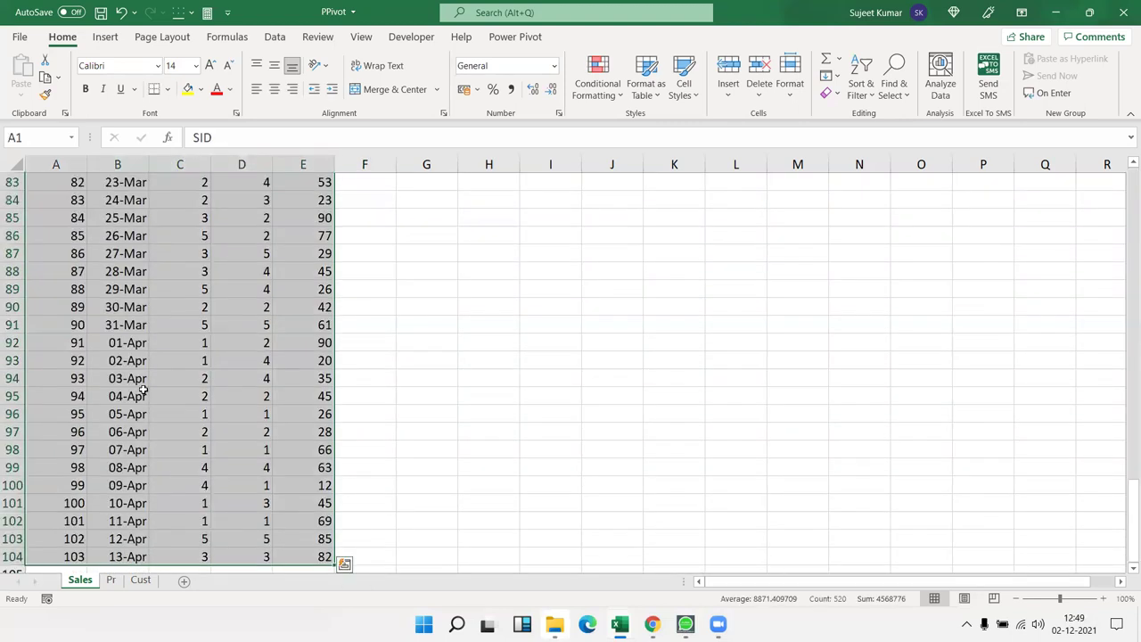
click(105, 36)
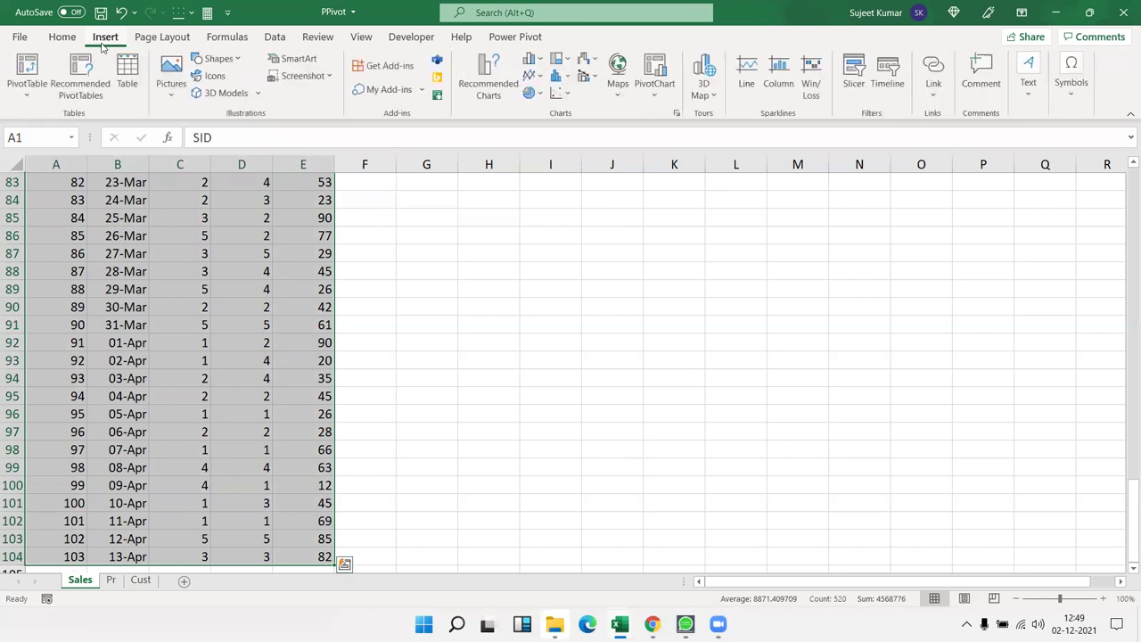
click(29, 75)
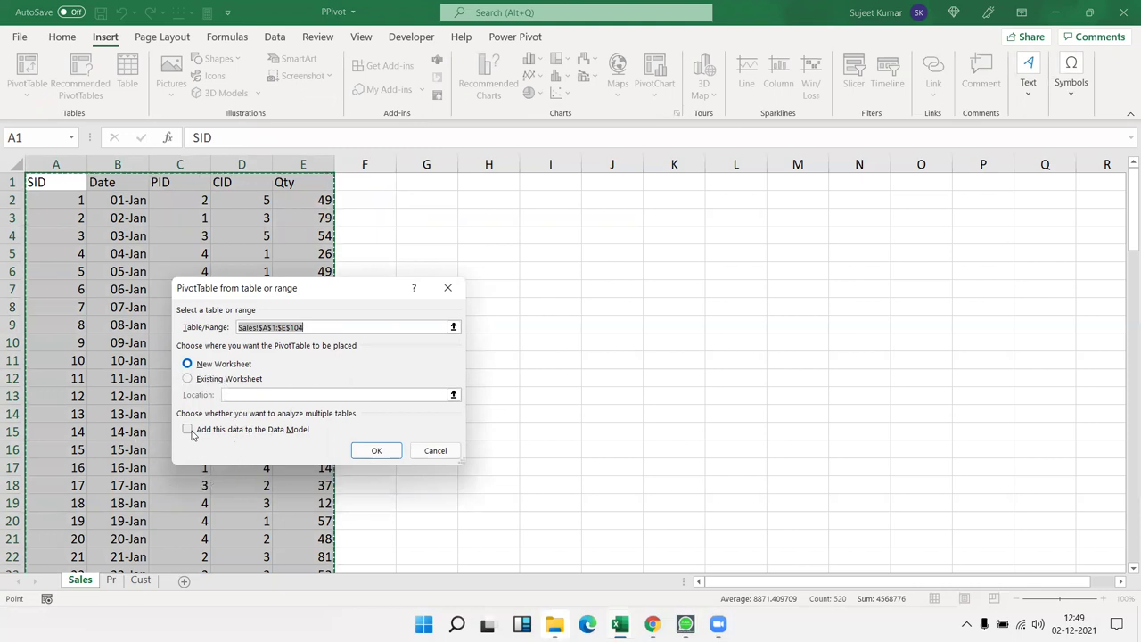
click(189, 430)
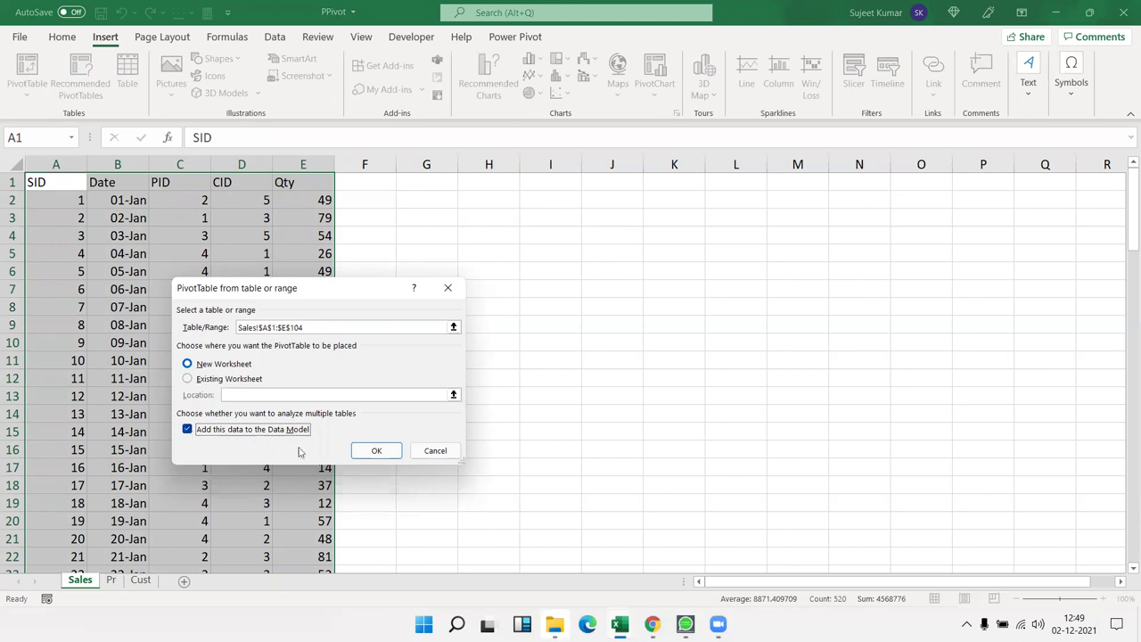
click(369, 453)
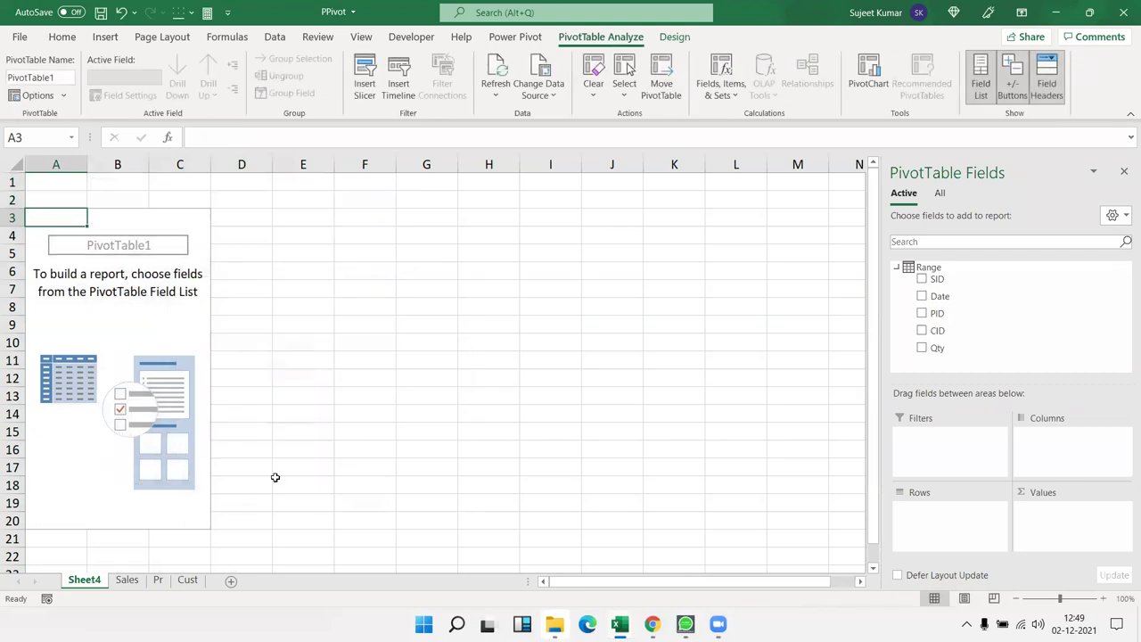
Step: Create a Data Model PivotTable from the Pr product table A1:C6
click(159, 581)
mouse_move(40, 183)
mouse_down()
mouse_move(173, 257)
mouse_move(178, 272)
mouse_up()
click(105, 36)
click(26, 76)
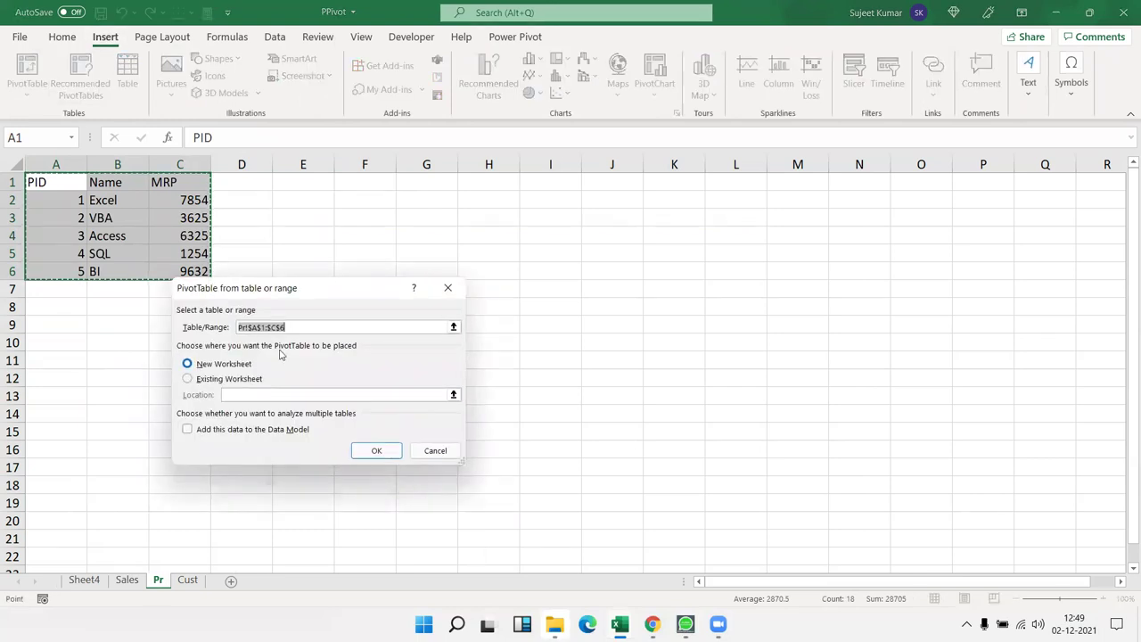
click(187, 429)
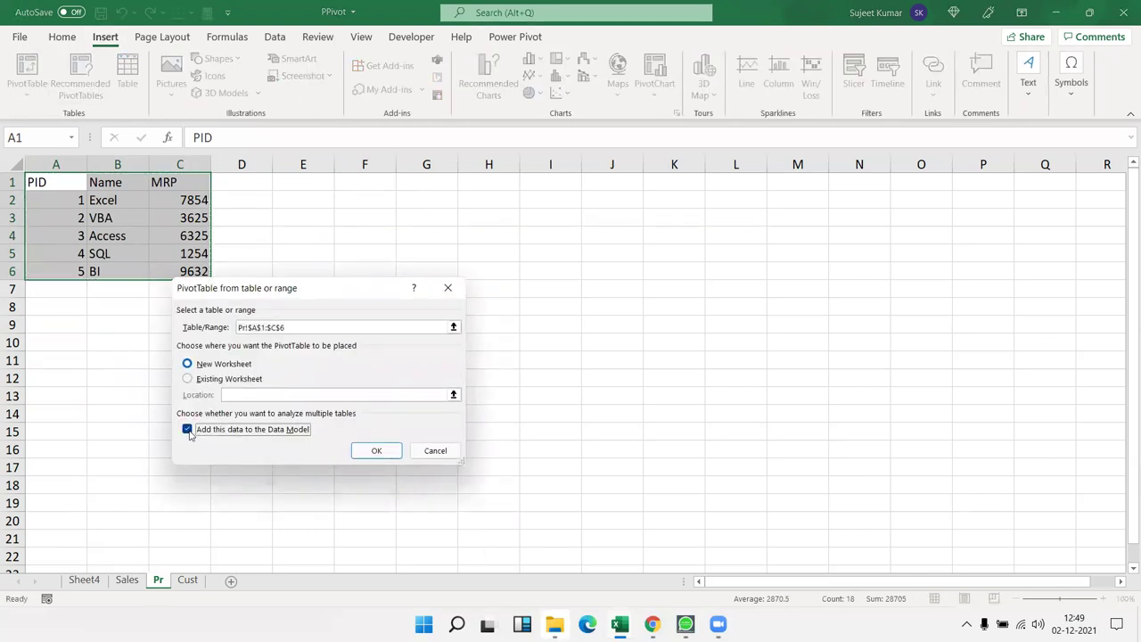
click(373, 451)
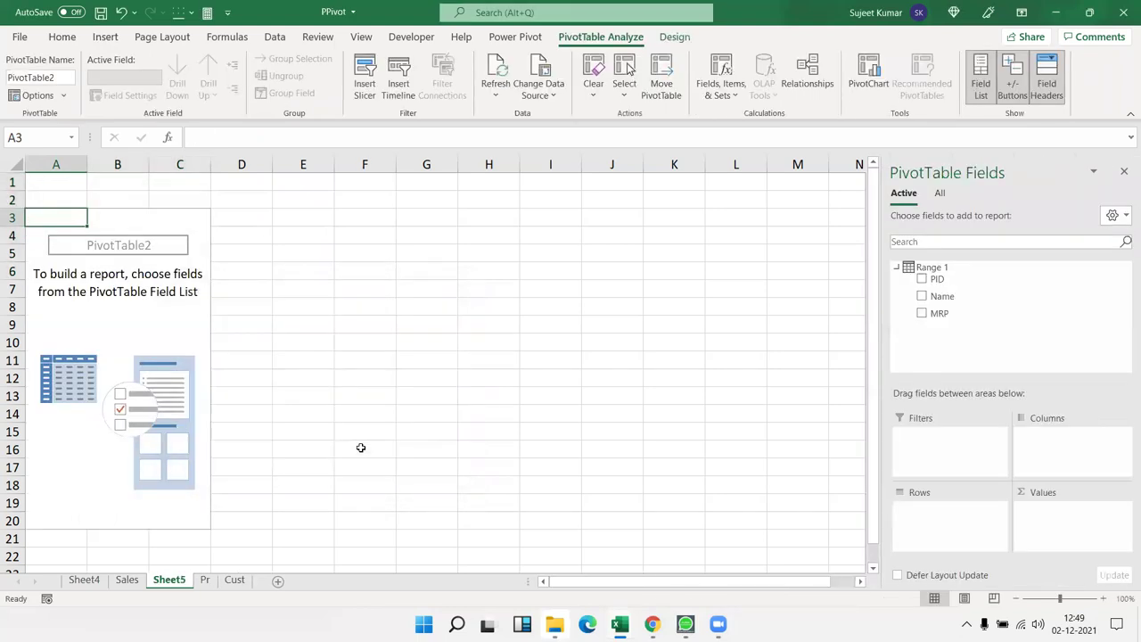
Step: Show all Data Model tables in the field list and expand Range 1's fields
drag(124, 563, 123, 563)
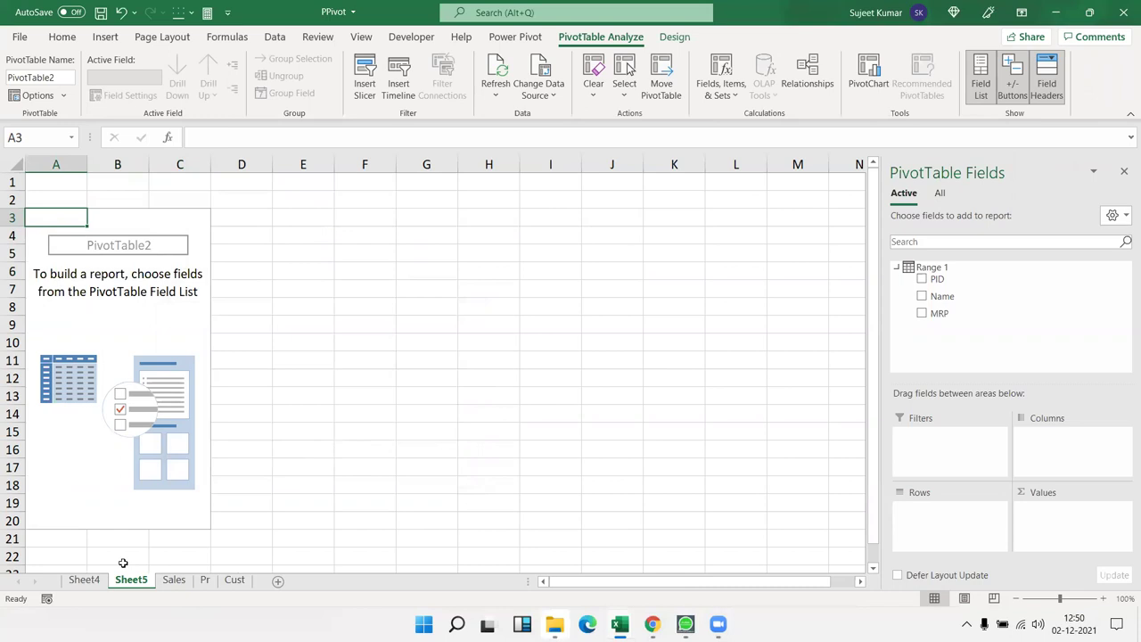
click(940, 194)
click(906, 200)
click(940, 196)
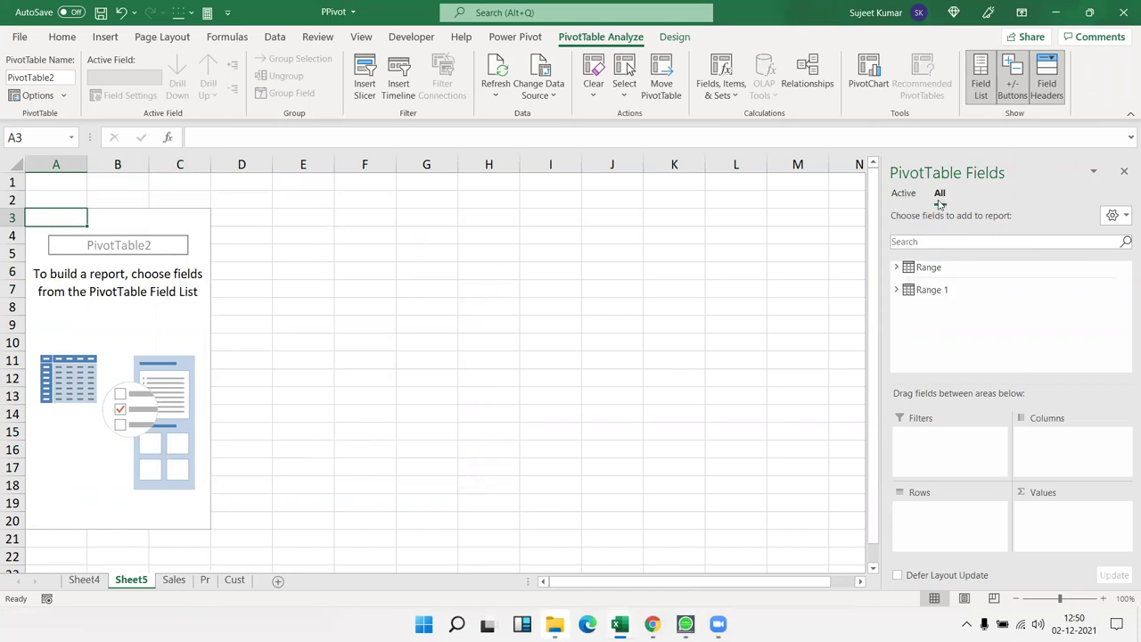
click(897, 269)
click(897, 268)
click(897, 292)
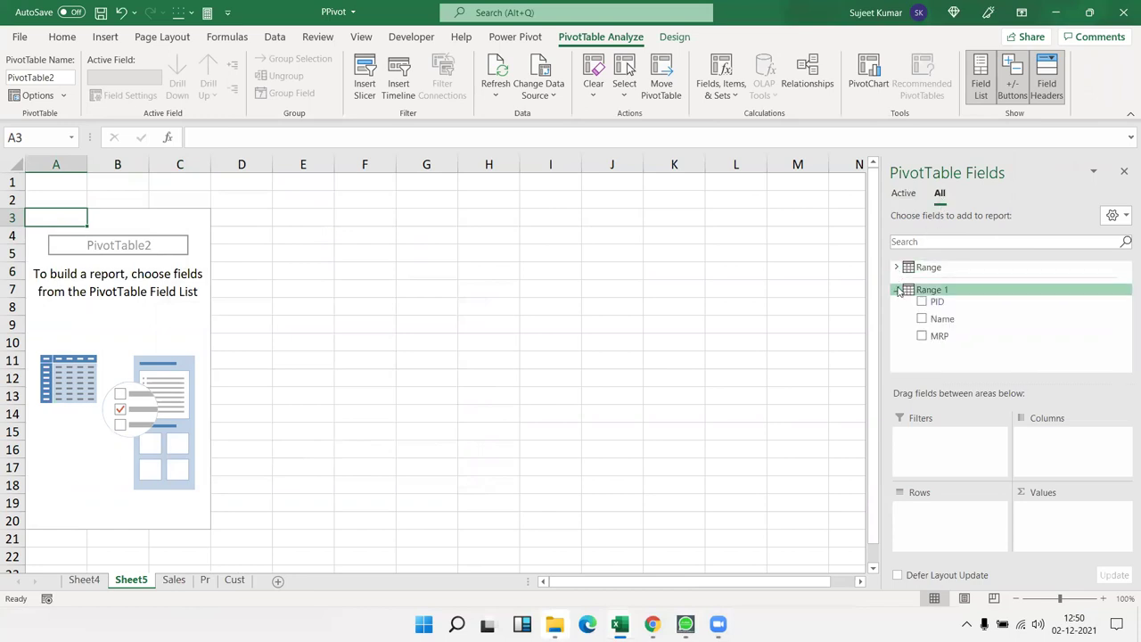
click(897, 292)
click(897, 269)
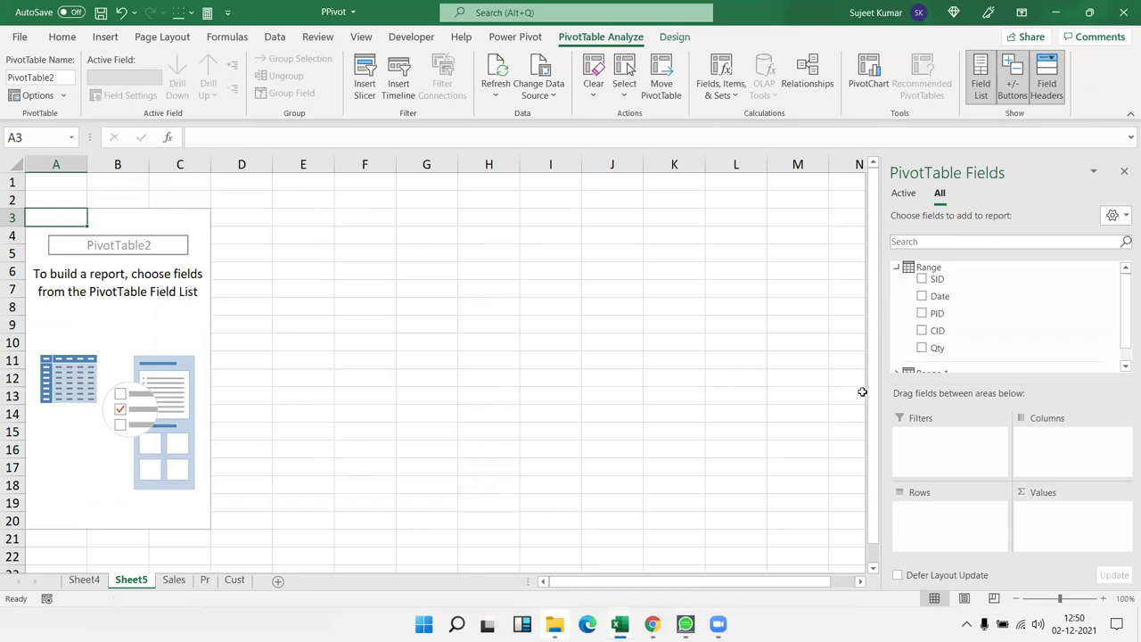
click(897, 268)
click(897, 291)
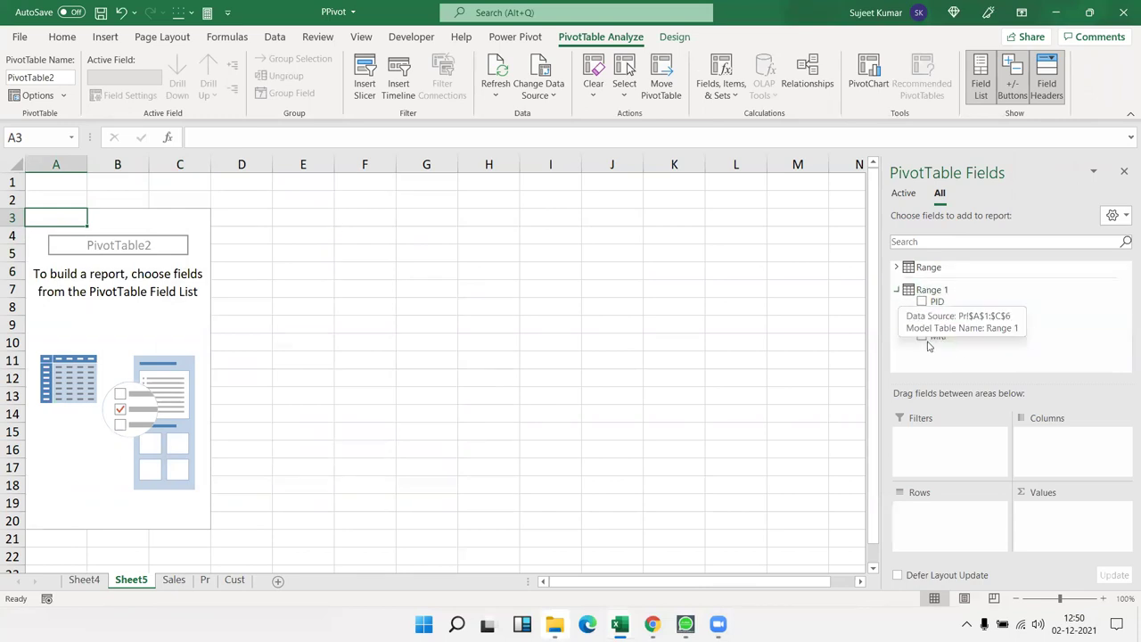
Step: Put product Name in Rows, try Sum of Qty in Values, then remove it
drag(951, 321, 959, 513)
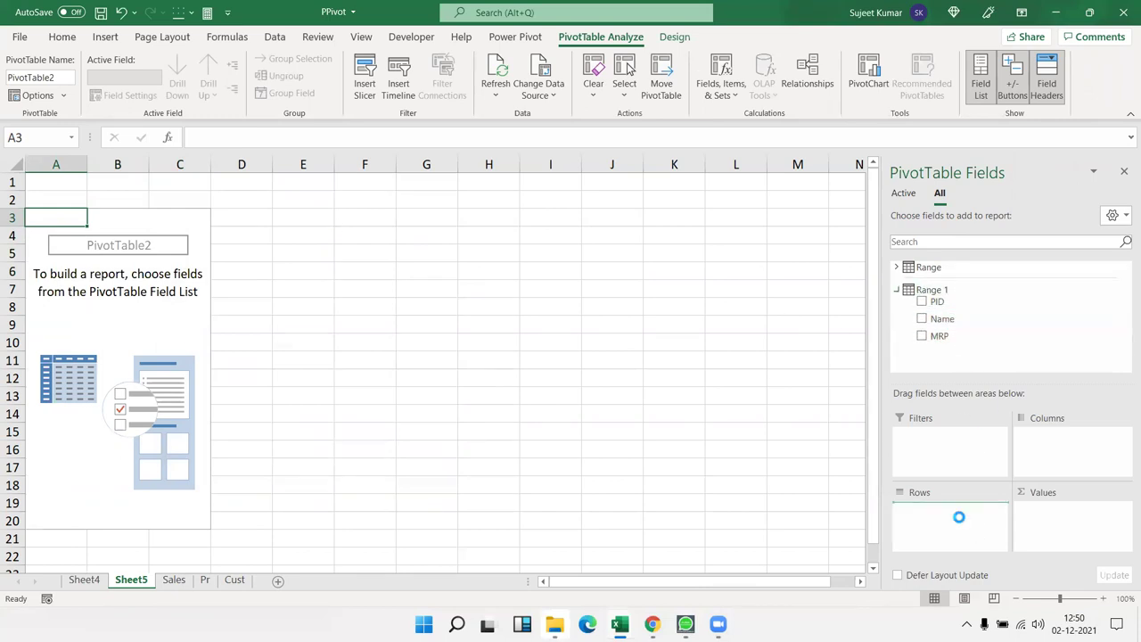
click(897, 290)
click(897, 268)
mouse_move(937, 348)
mouse_down()
mouse_move(989, 388)
mouse_move(1100, 531)
mouse_up()
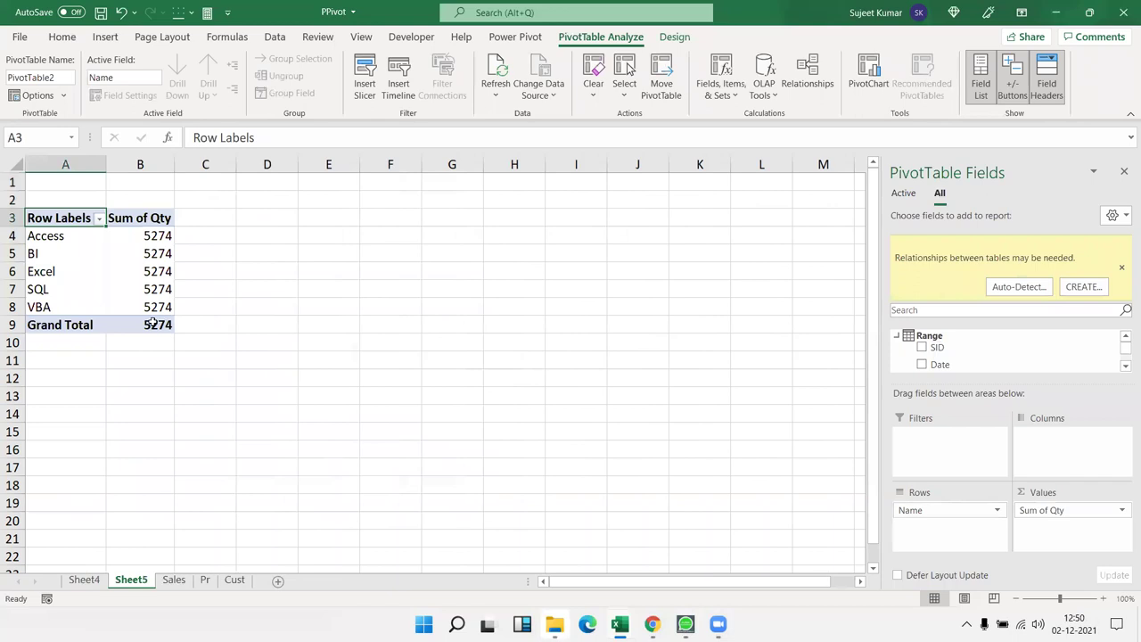
drag(157, 324, 18, 214)
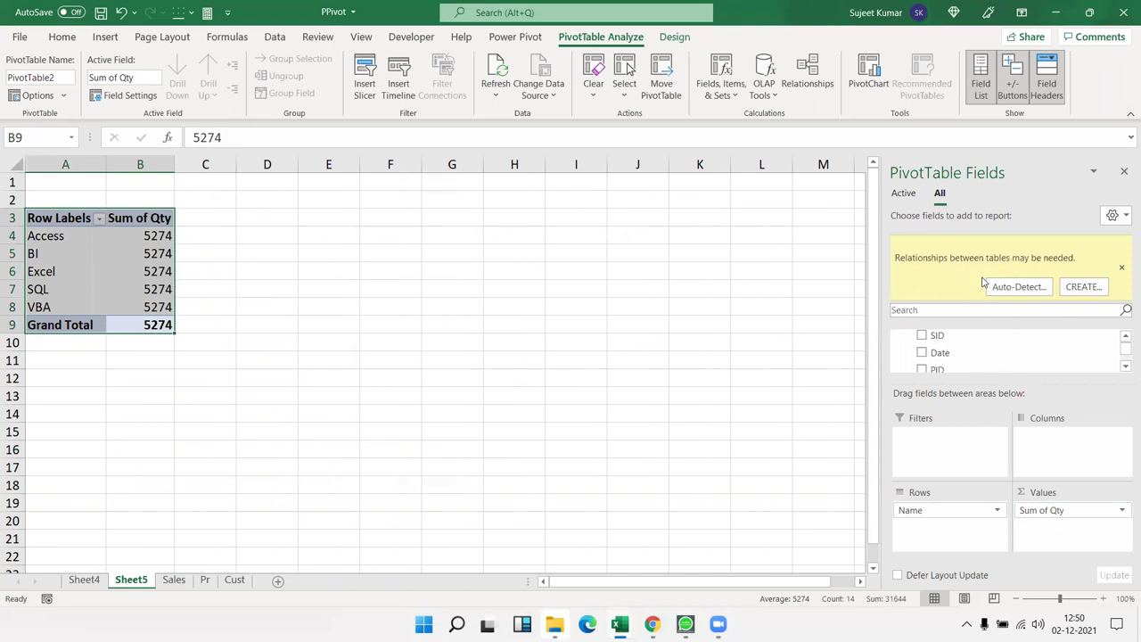
scroll(1025, 350, down, 1)
drag(1088, 510, 952, 346)
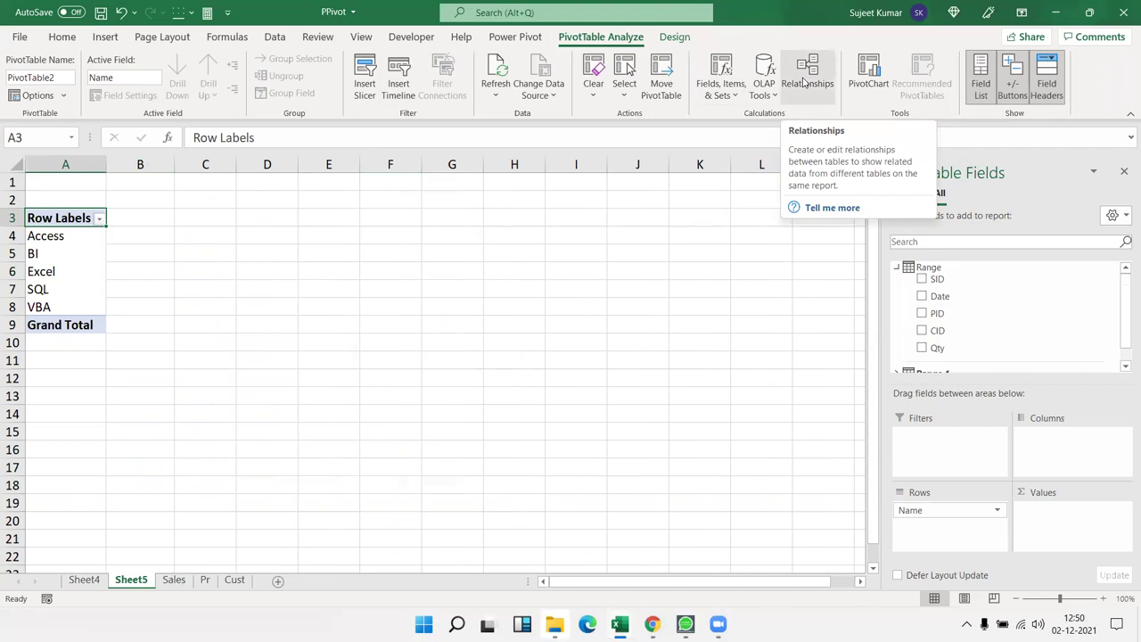
Step: Create a relationship from Range's PID column to Range 1's PID column
click(805, 82)
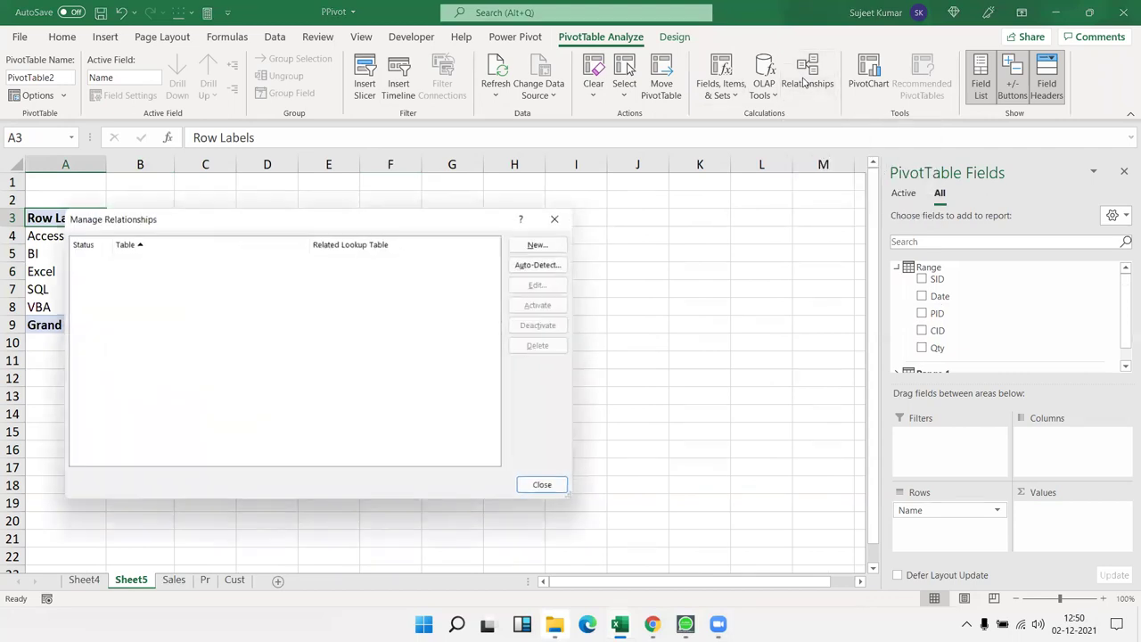
click(558, 251)
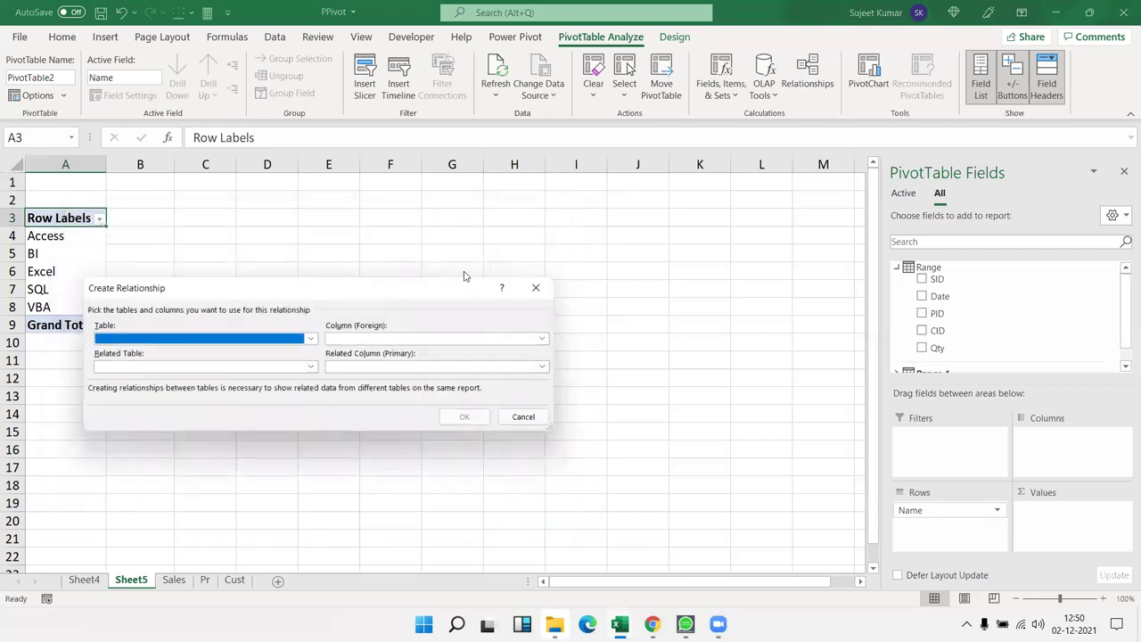
click(212, 342)
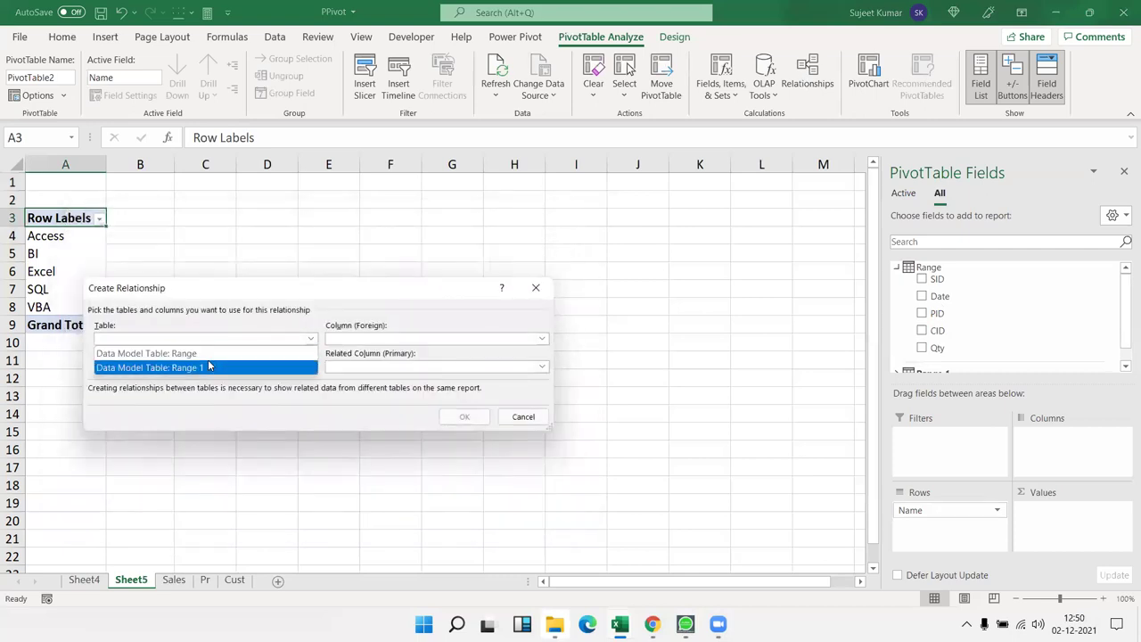
click(211, 353)
click(352, 340)
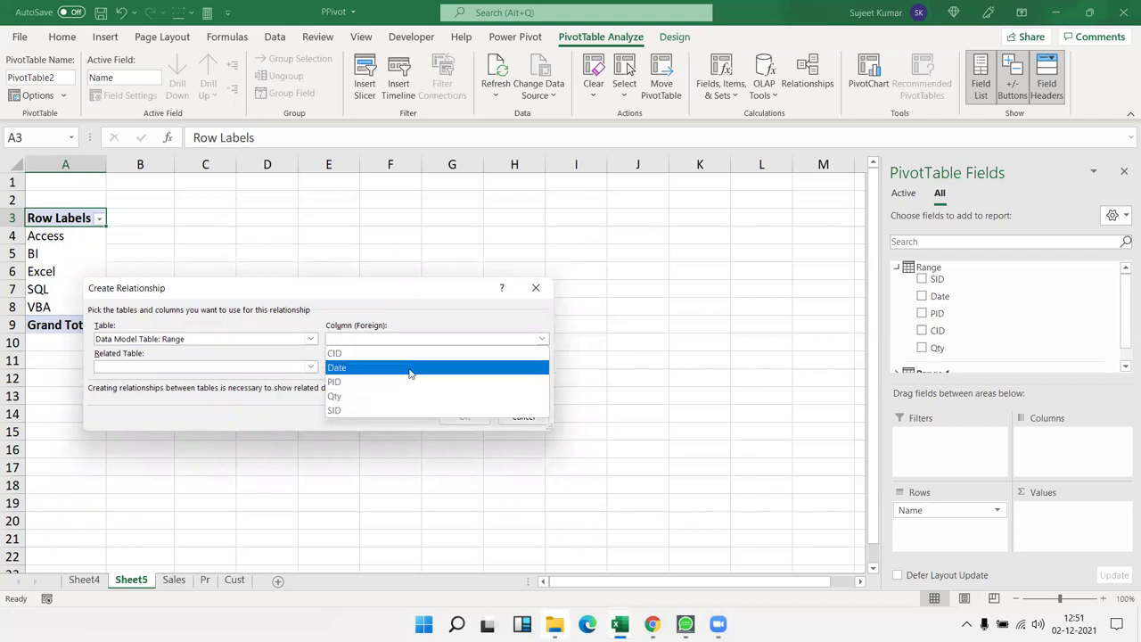
click(373, 384)
click(249, 369)
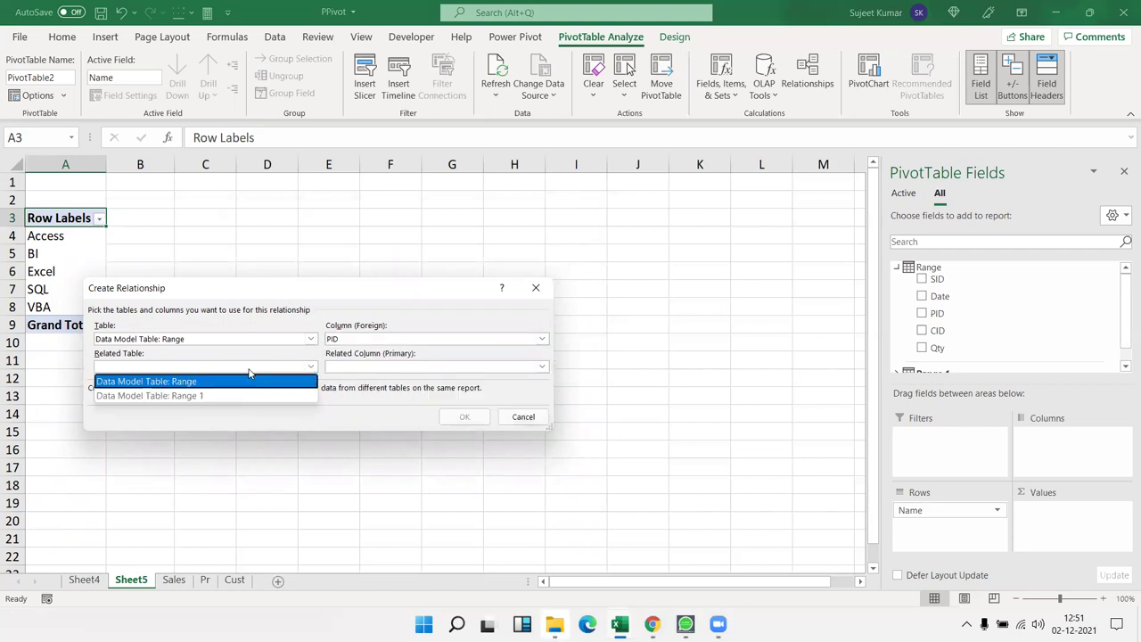
click(237, 397)
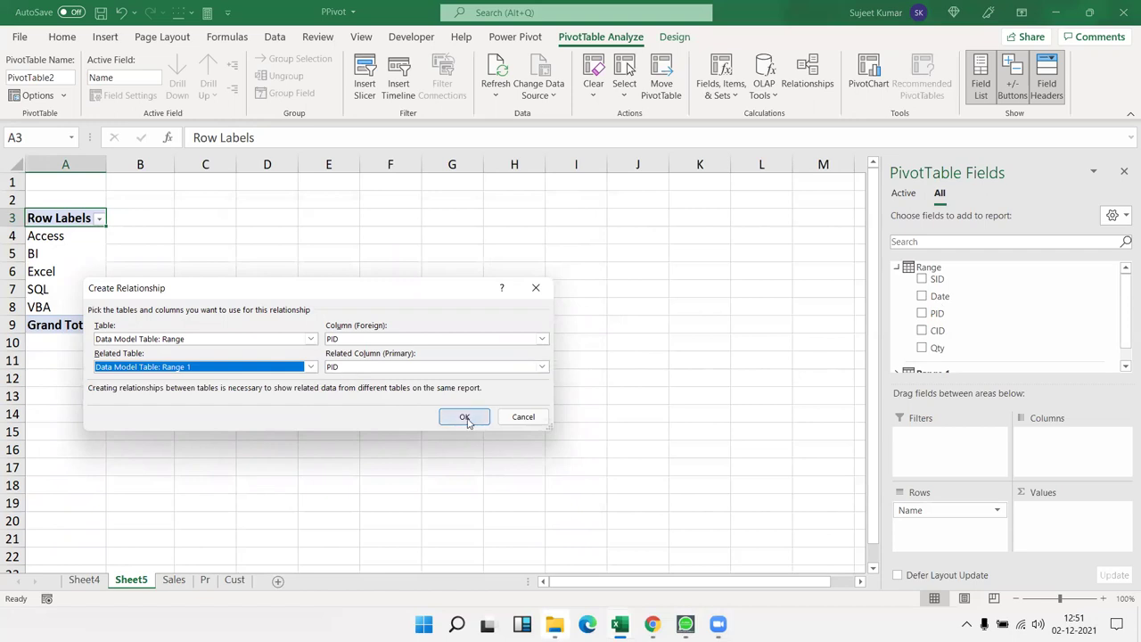
click(465, 418)
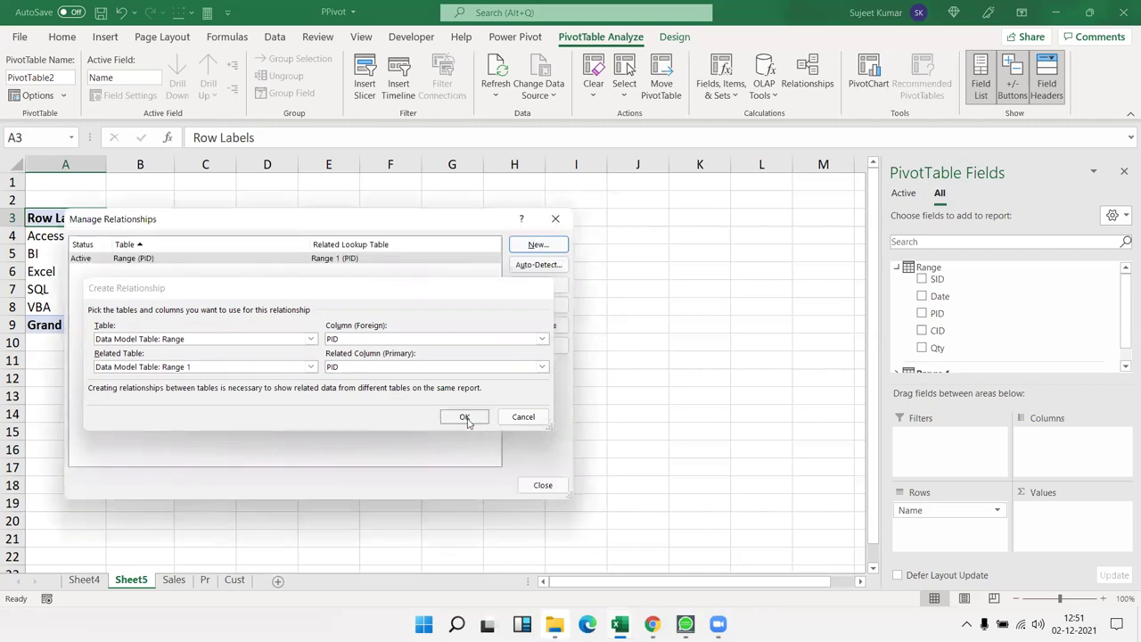
click(538, 486)
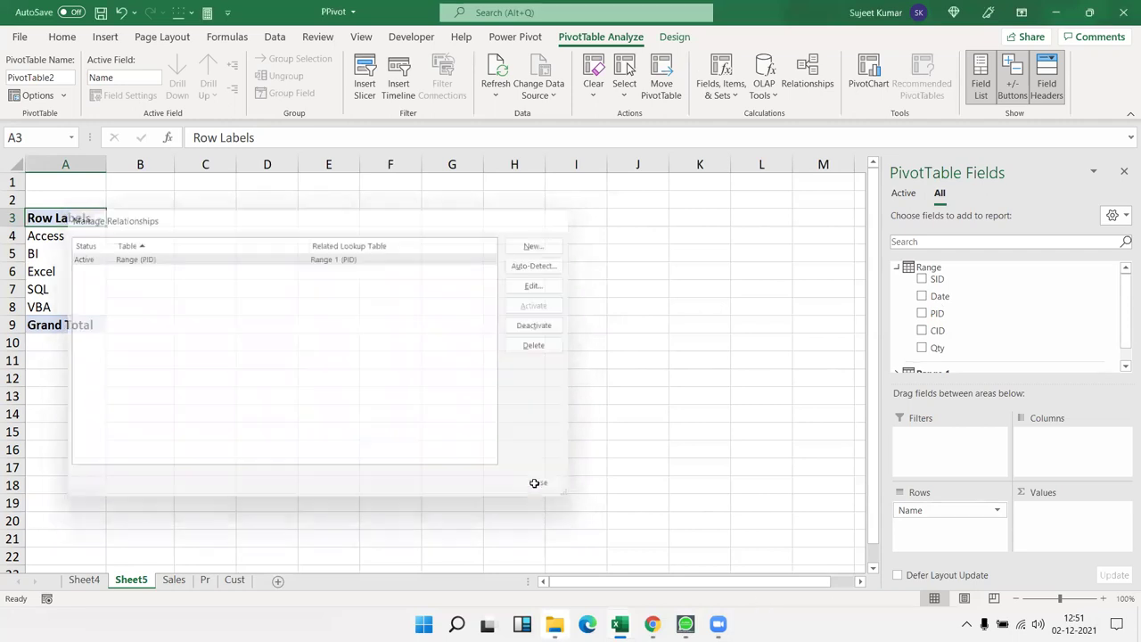
Step: Toggle the pivot's +/- buttons and reopen the PID relationship for editing
click(1013, 98)
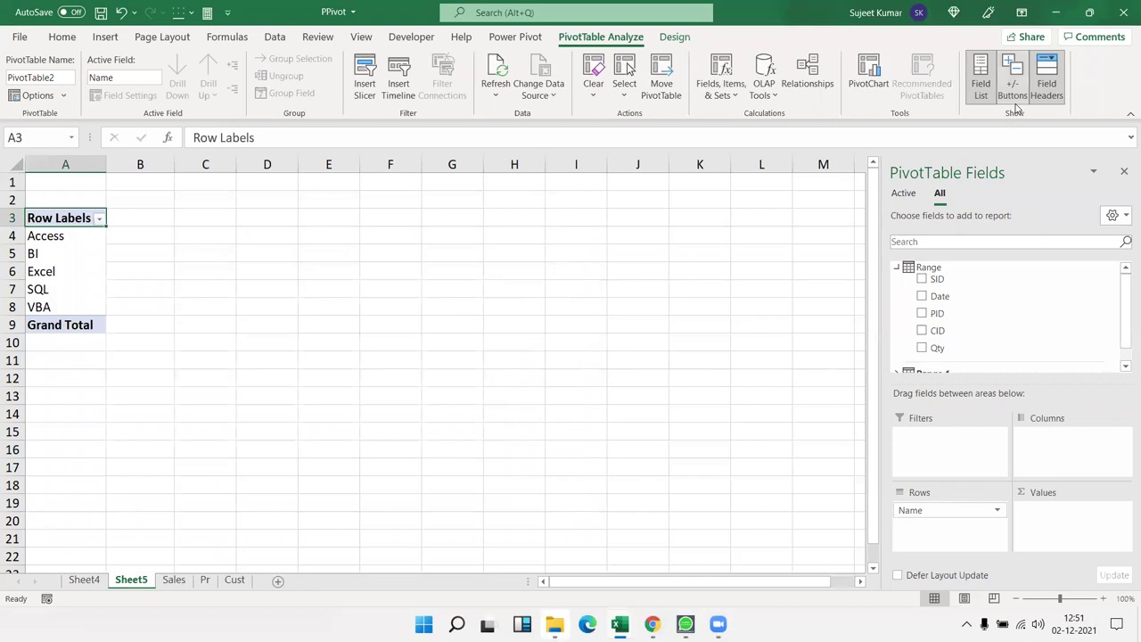
click(1014, 101)
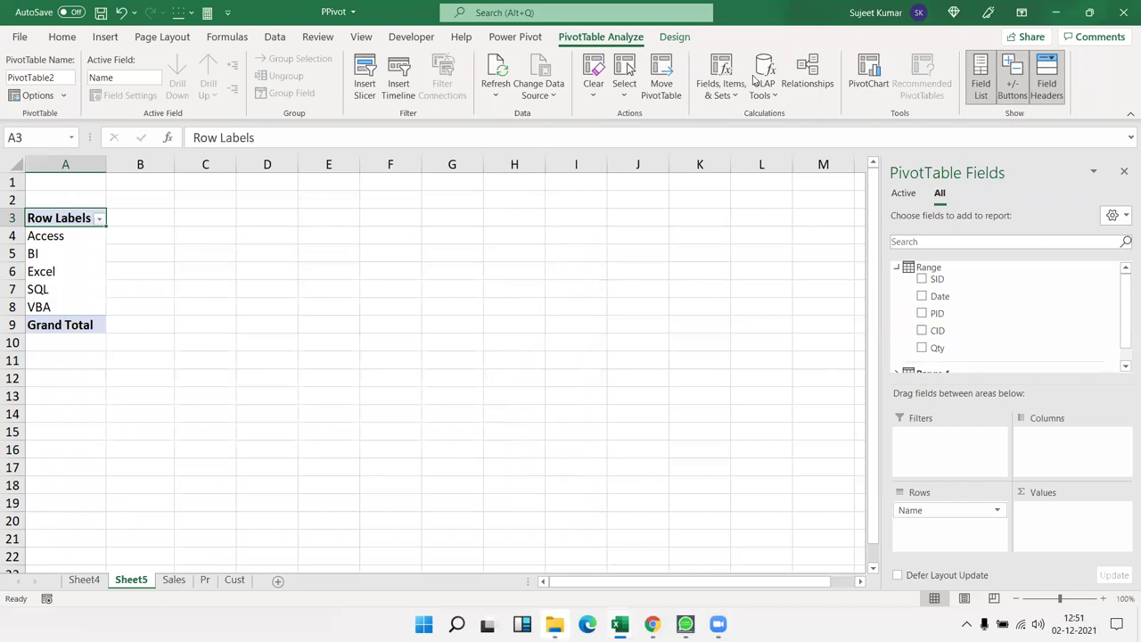
click(822, 80)
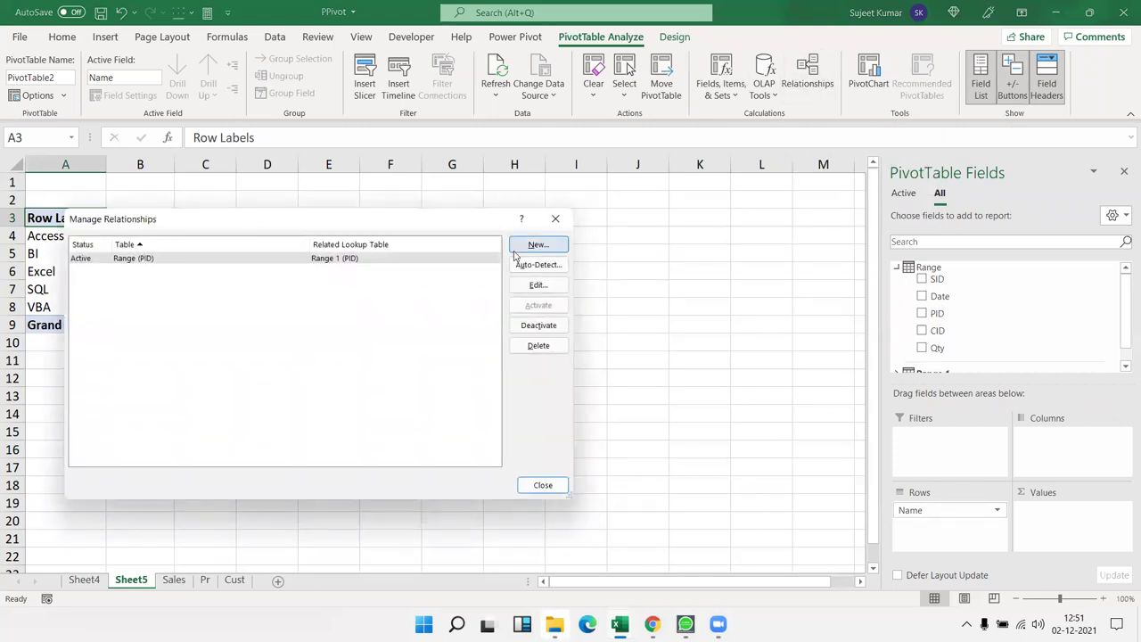
double_click(453, 258)
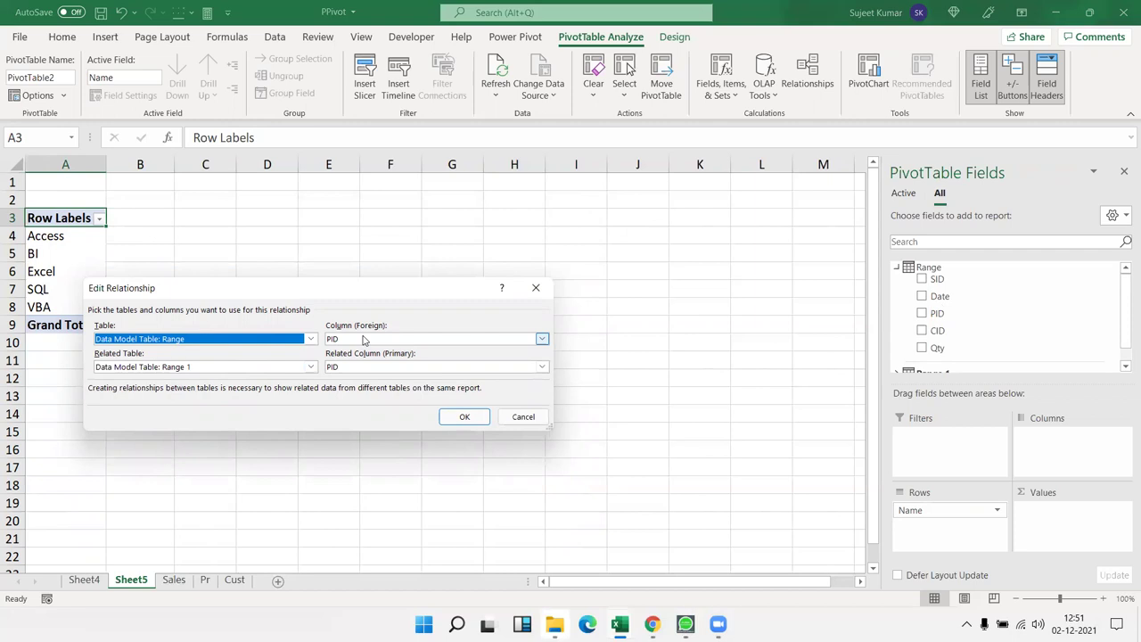
Step: Close the relationship dialogs and add Sum of Qty per product, totalling 5274
key(Return)
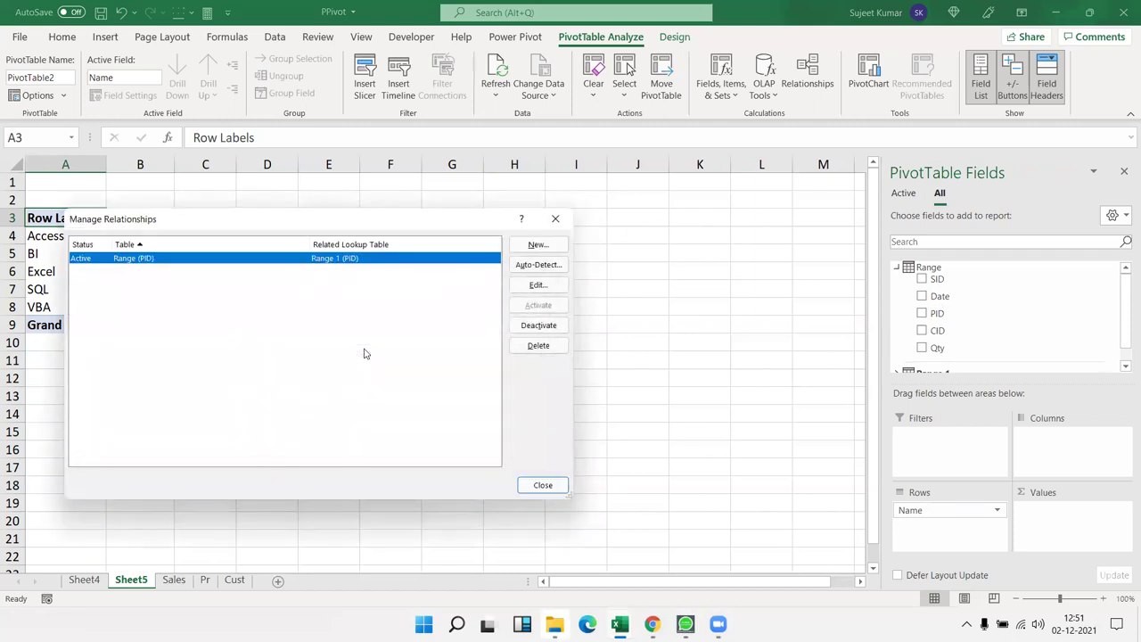
key(Escape)
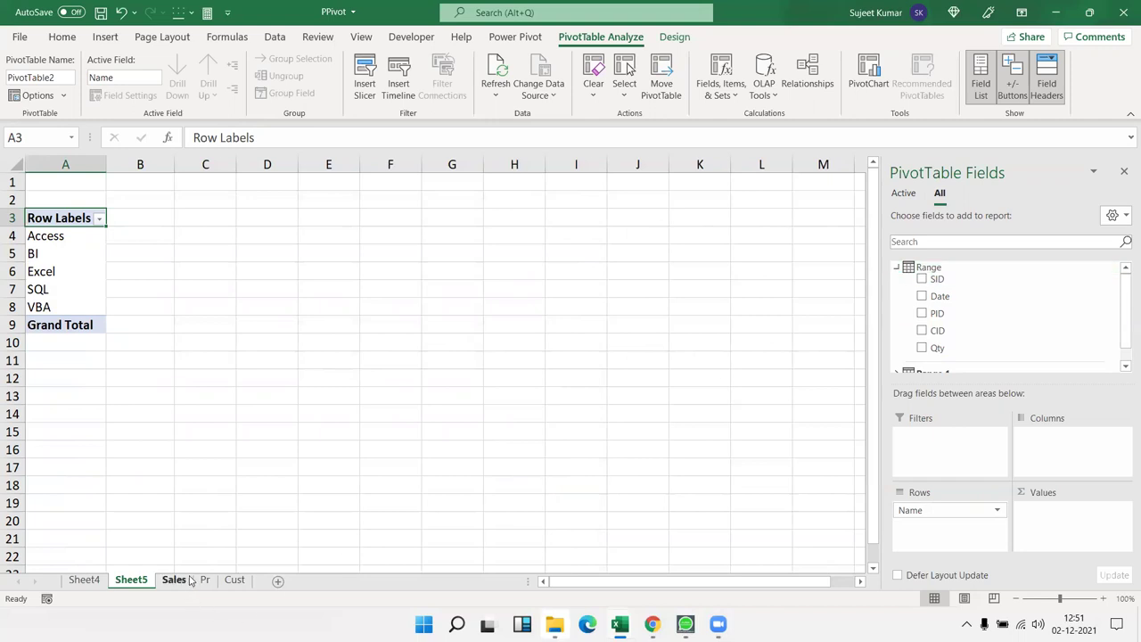
drag(973, 355, 1079, 510)
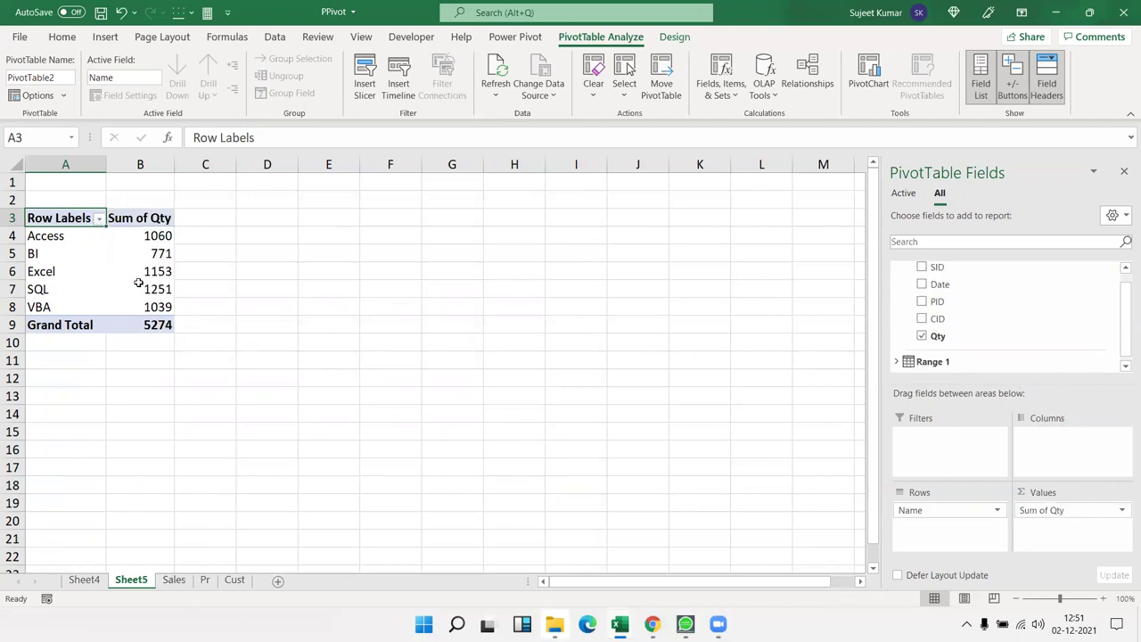
mouse_move(76, 236)
mouse_down()
mouse_move(111, 236)
mouse_move(110, 256)
mouse_up()
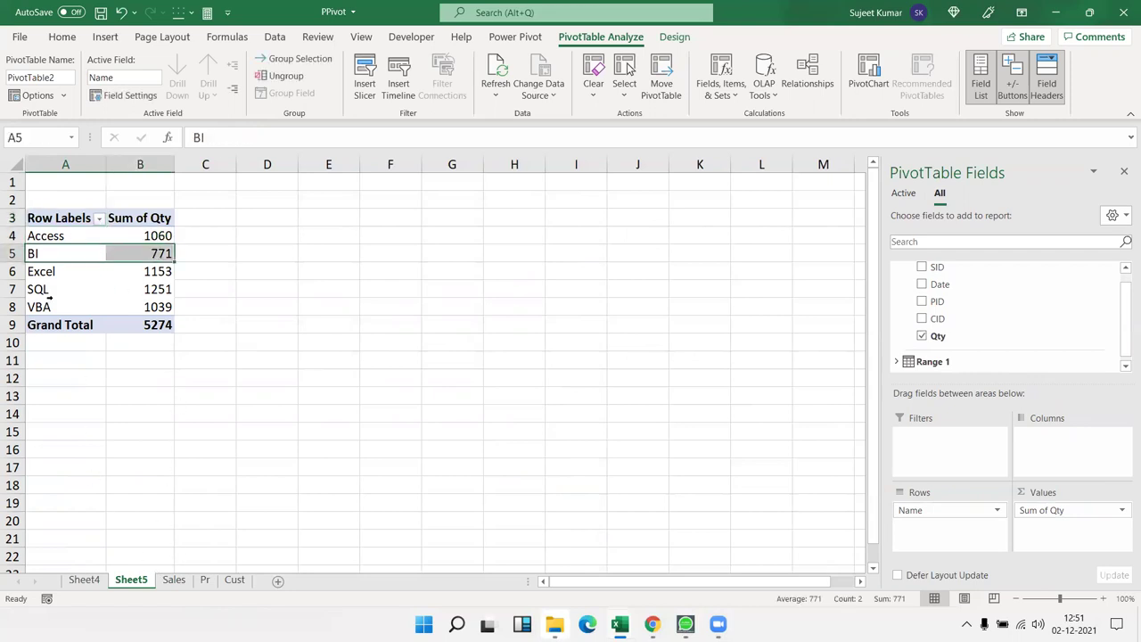
click(57, 236)
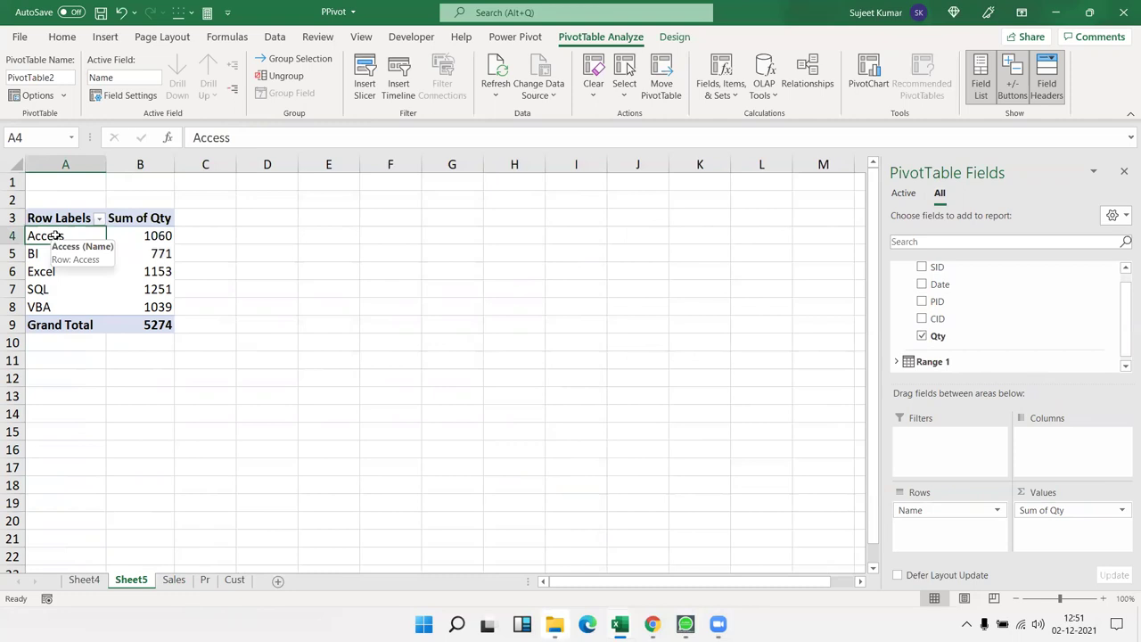
click(183, 585)
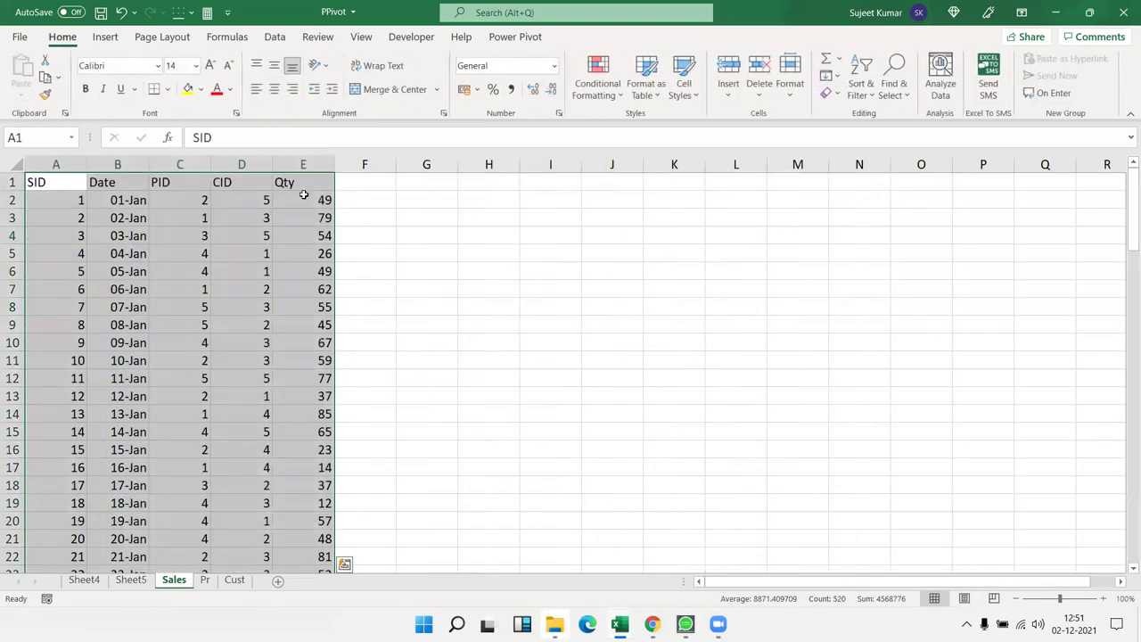
Step: Check the Sales Qty values and Sheet4's empty PivotTable1, then return to Sheet5
drag(303, 196, 307, 325)
click(83, 579)
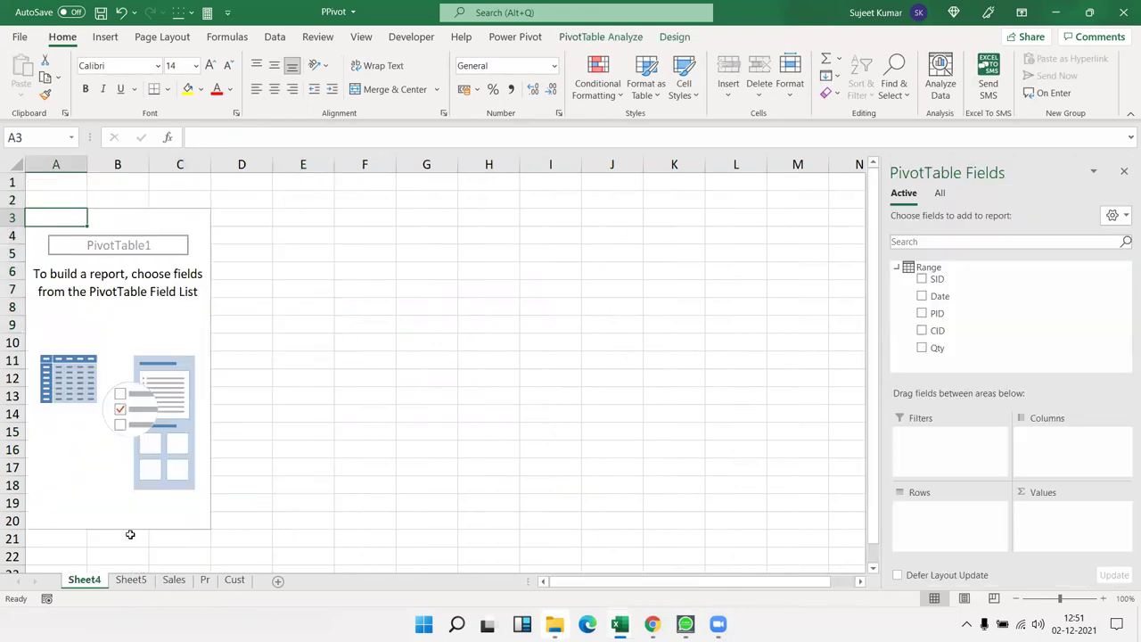
click(130, 581)
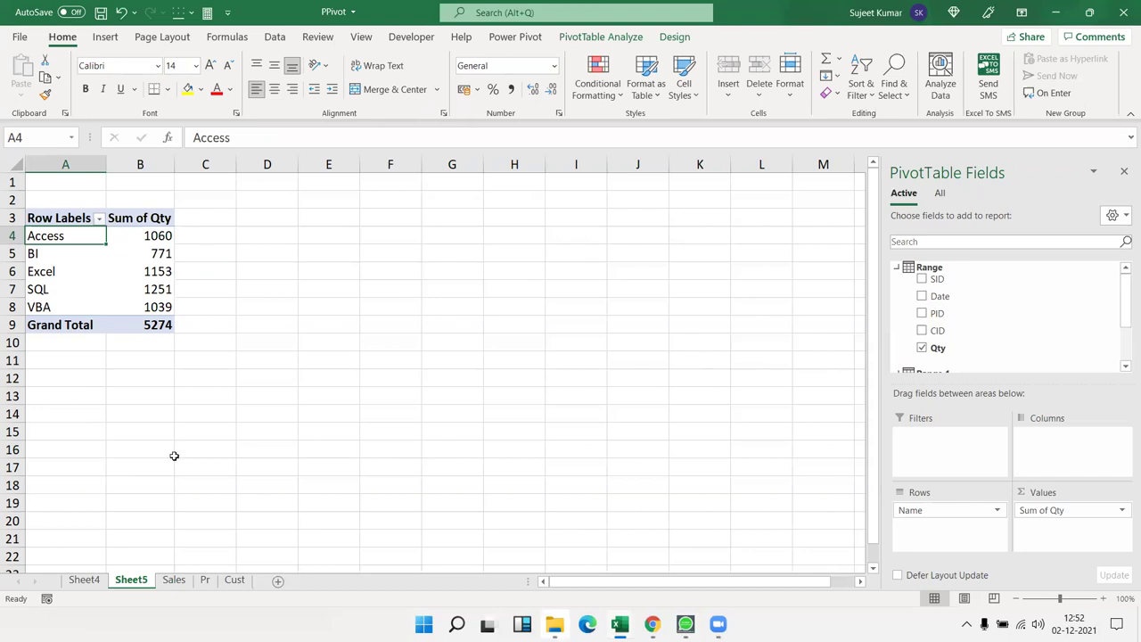
Step: Delete both pivot sheets, Sheet5 and Sheet4, confirming each deletion
right_click(131, 581)
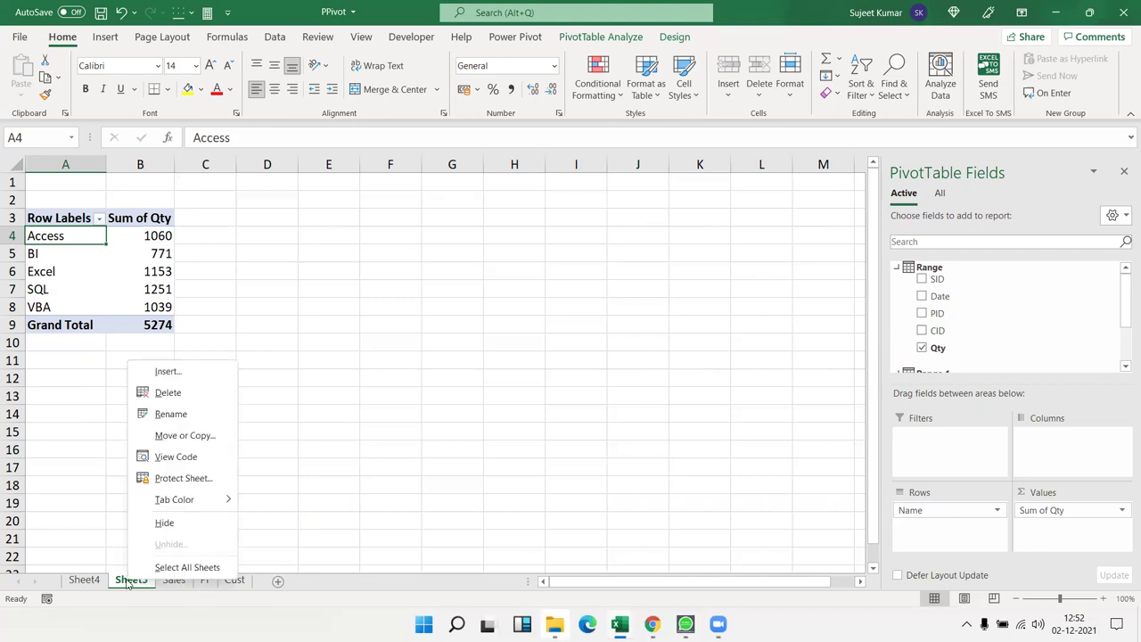
click(198, 397)
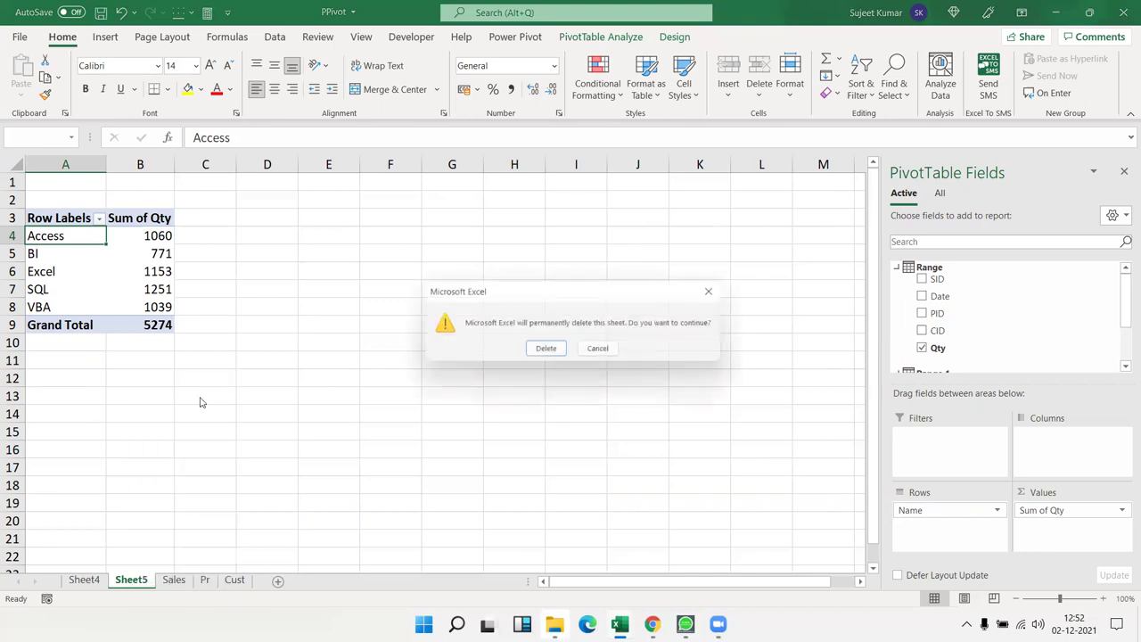
click(545, 351)
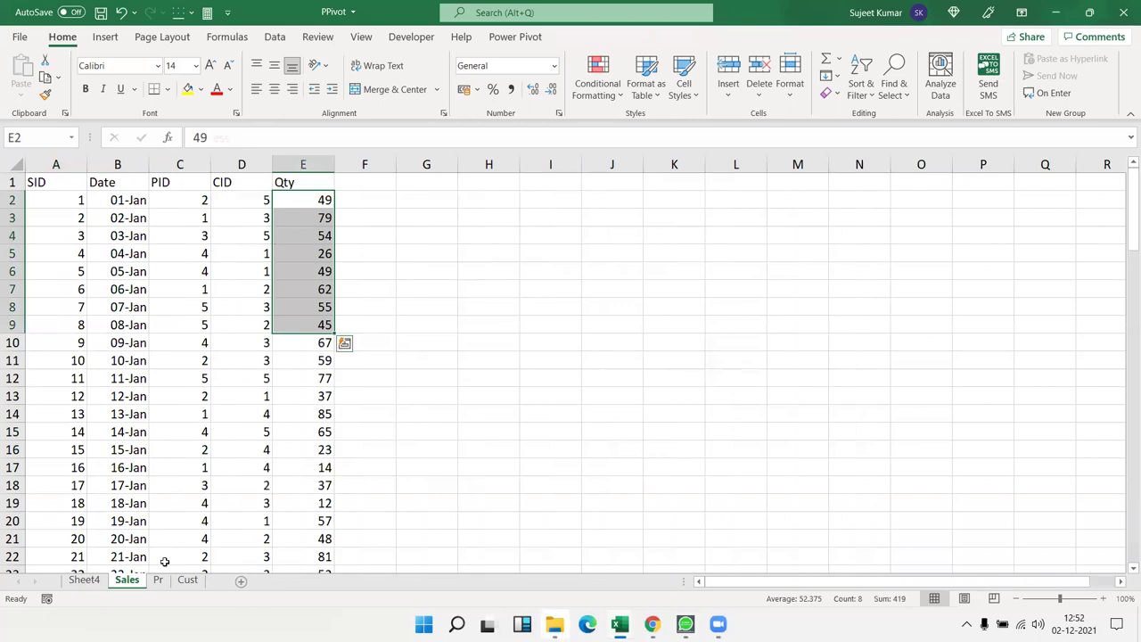
click(86, 580)
right_click(89, 579)
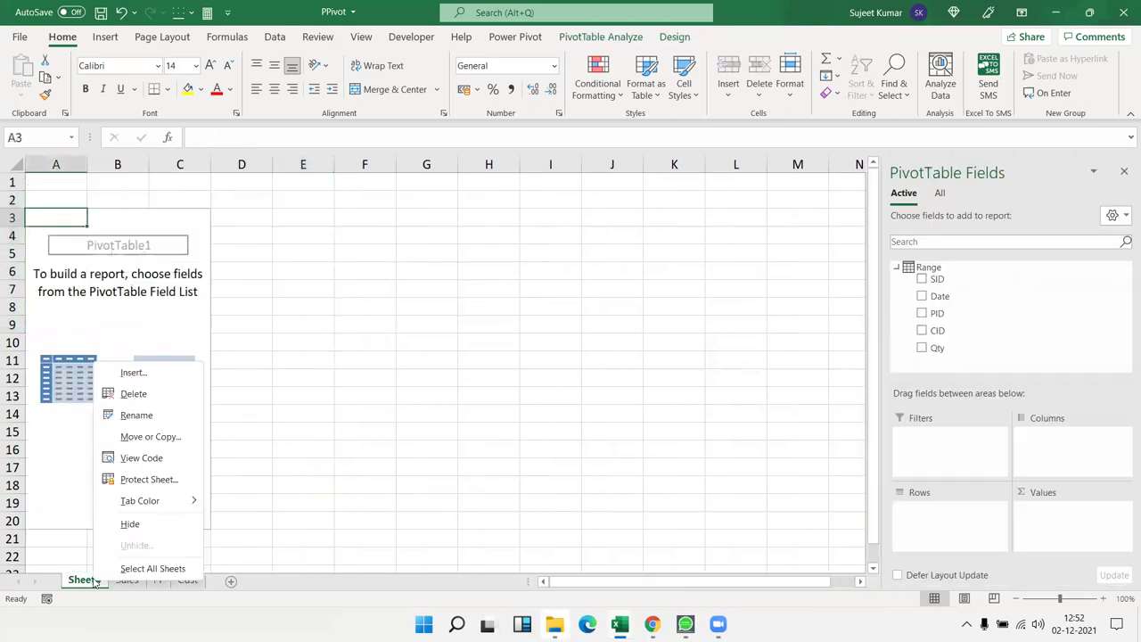
click(175, 398)
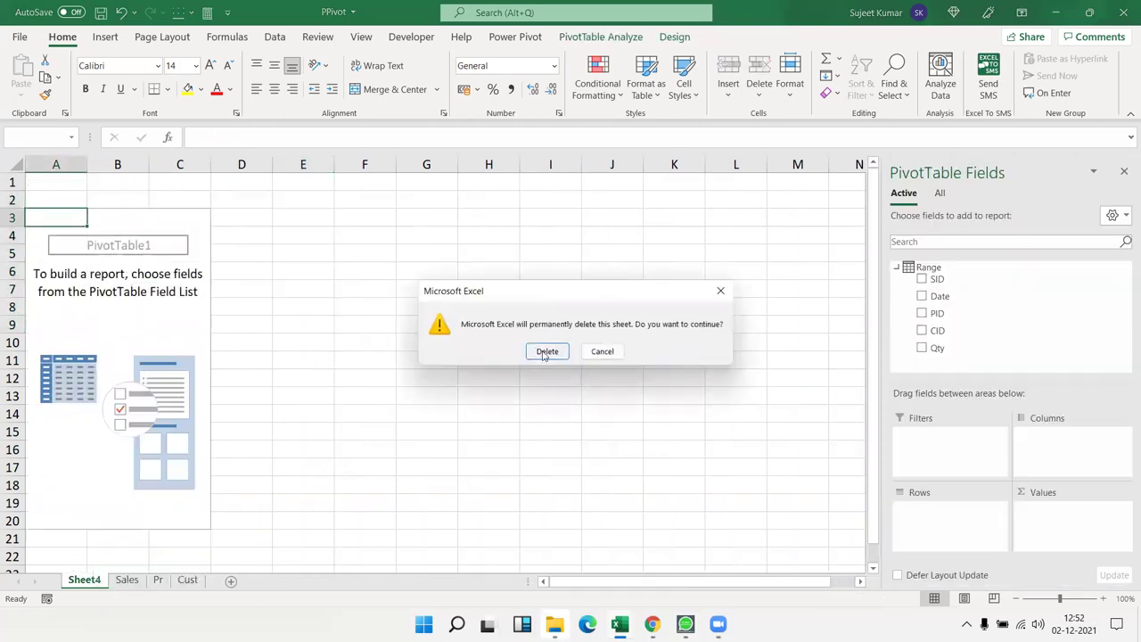
click(539, 351)
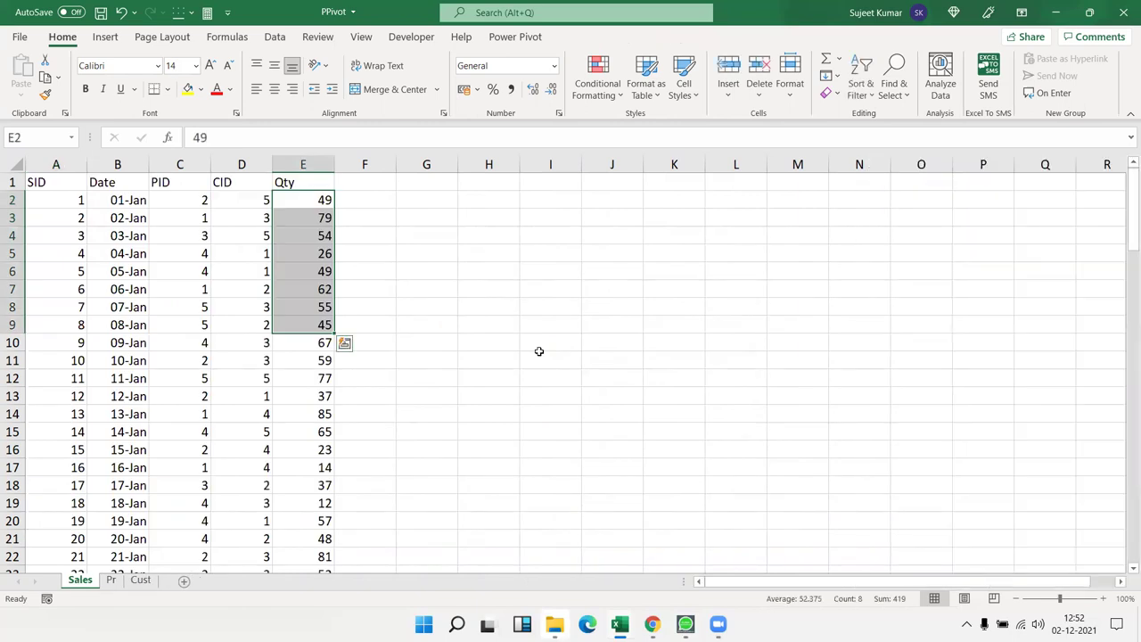
click(535, 38)
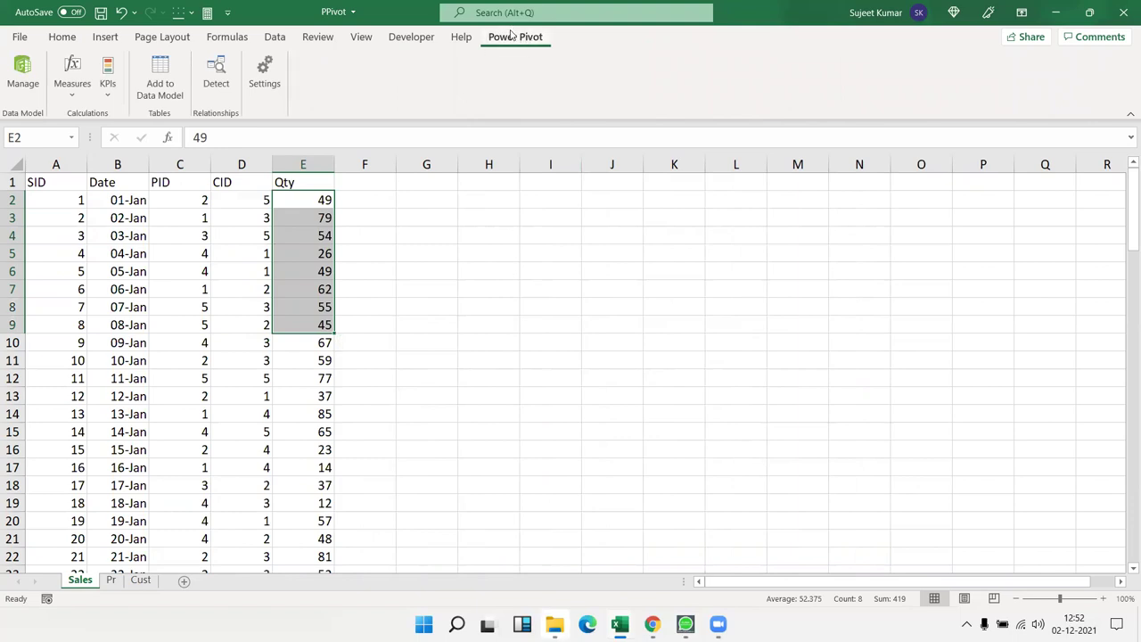
click(502, 248)
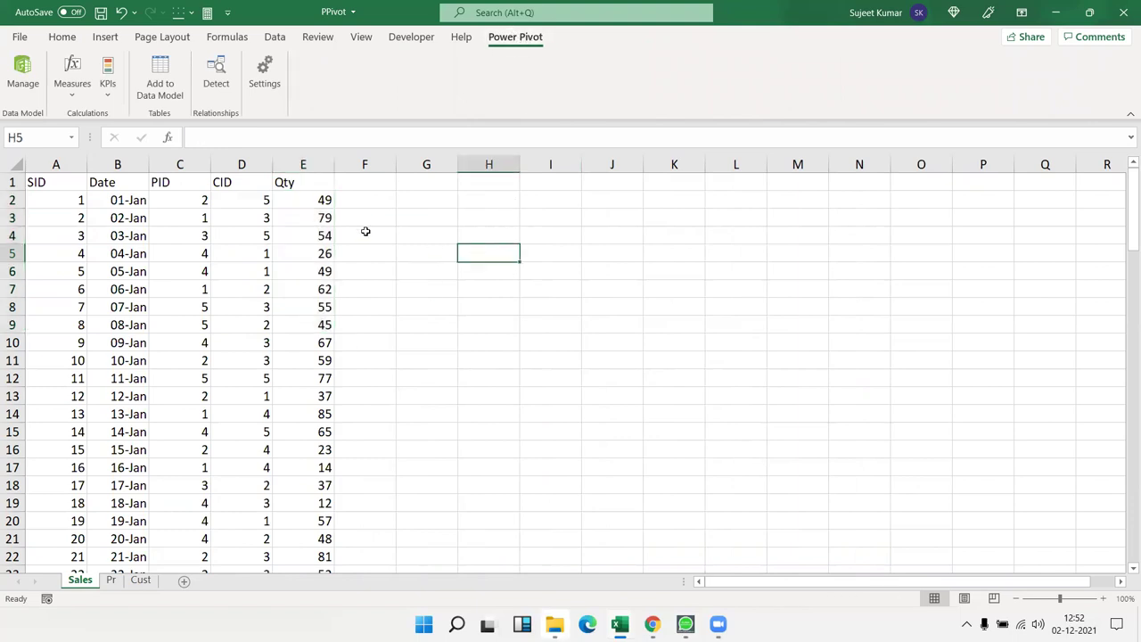
click(22, 38)
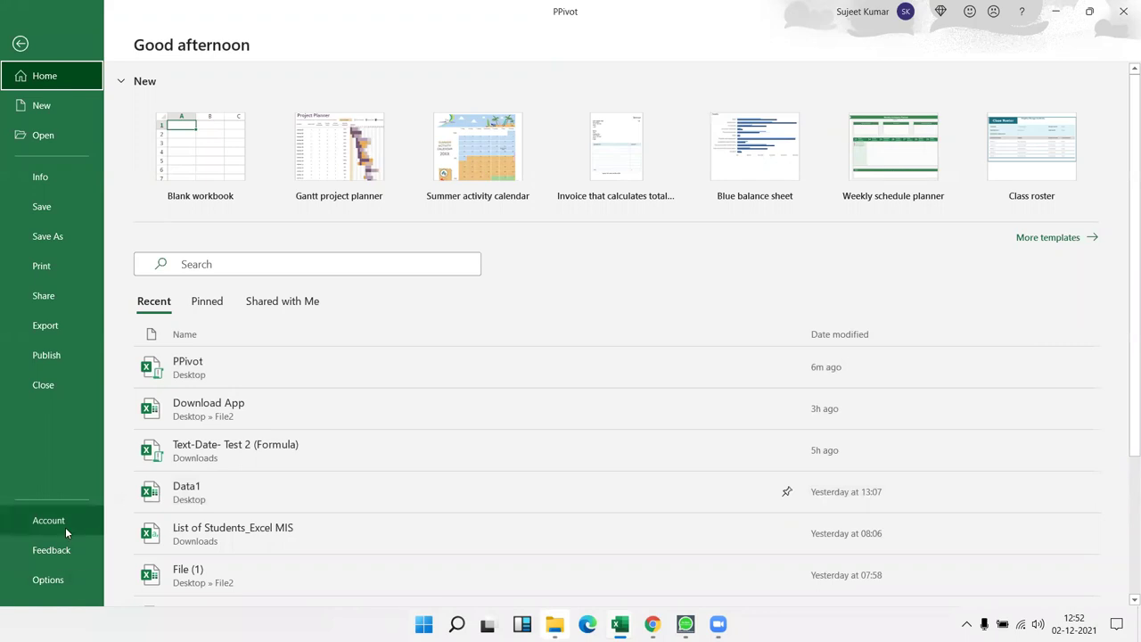
click(62, 580)
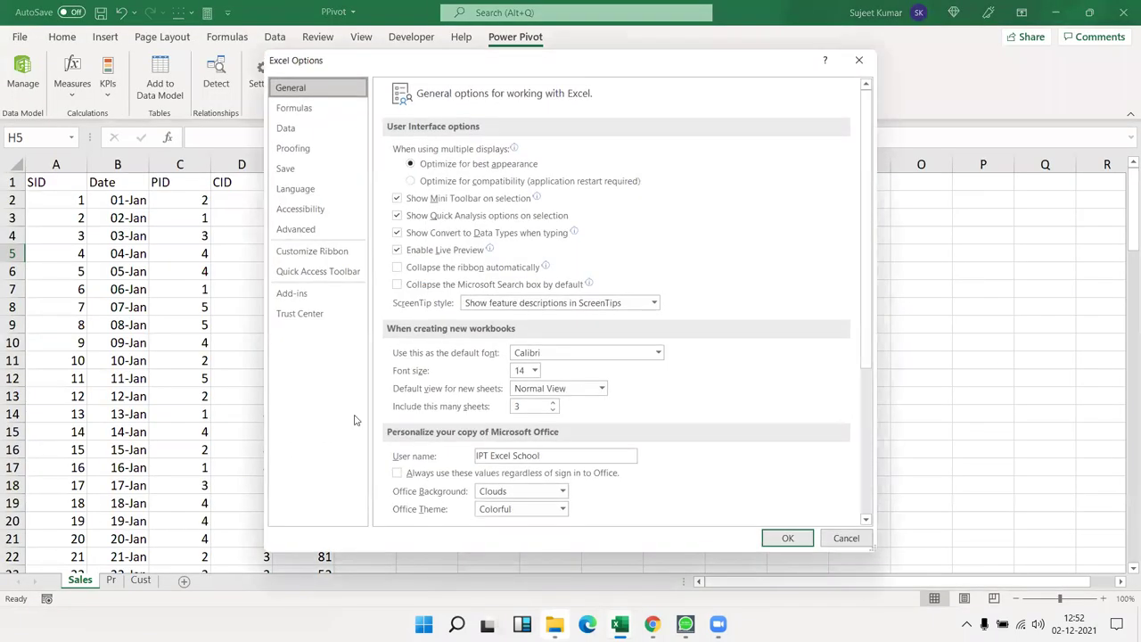
click(329, 300)
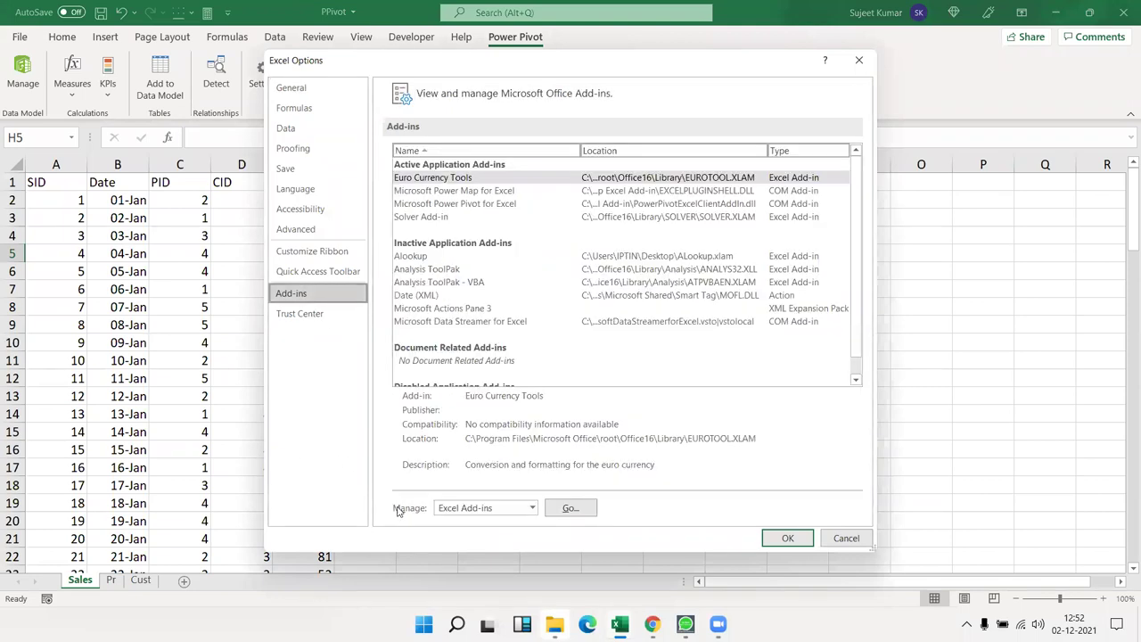
click(452, 509)
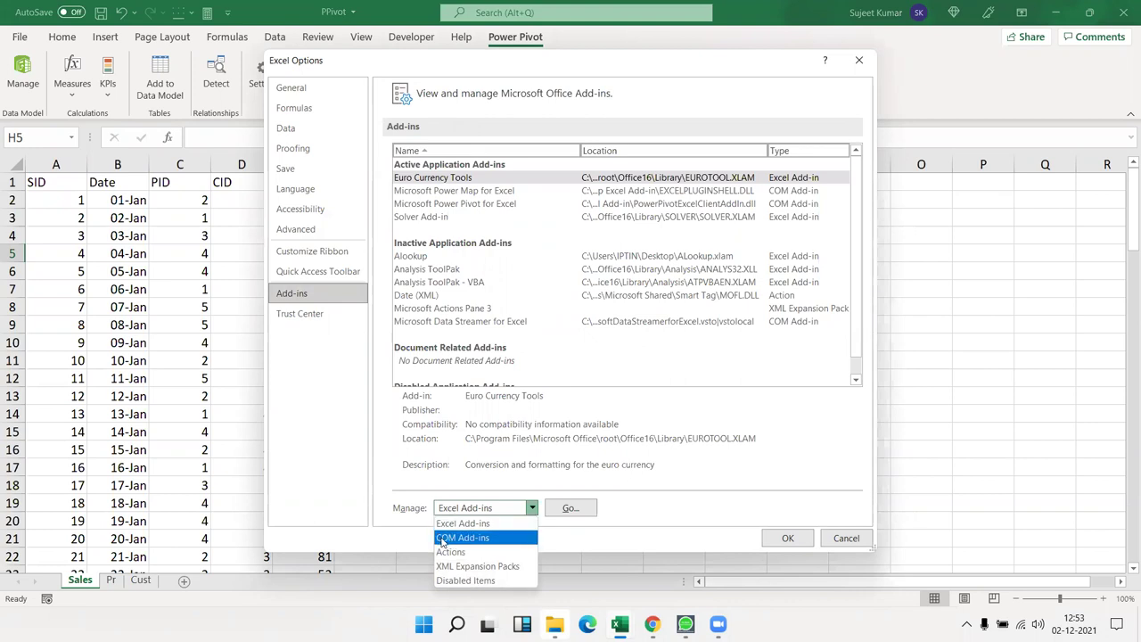
click(441, 539)
click(583, 510)
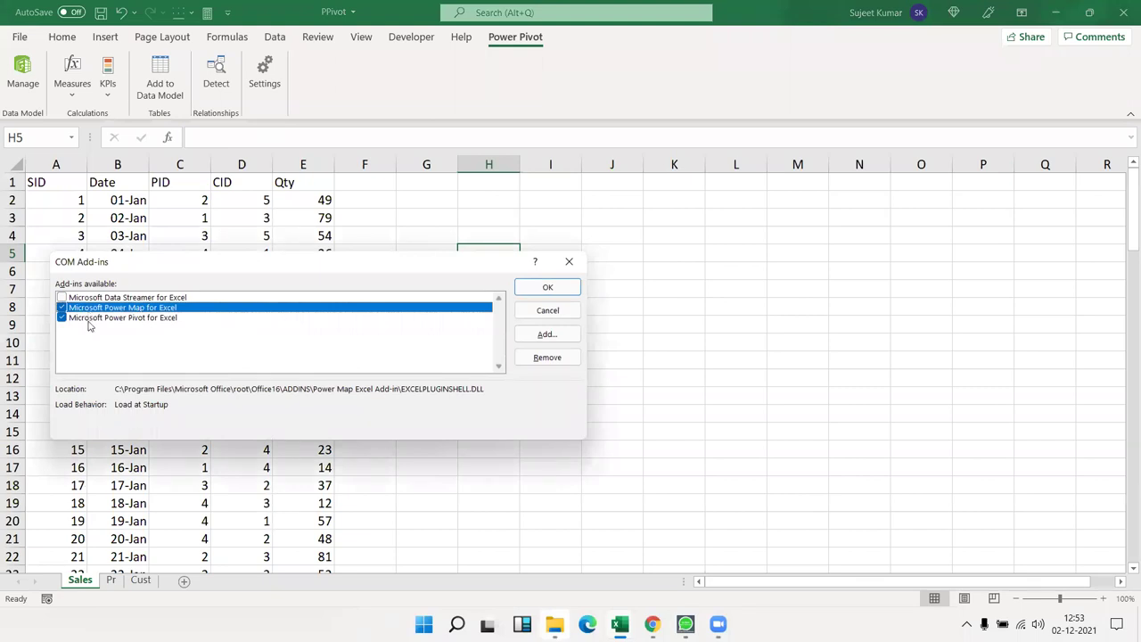
click(571, 261)
drag(290, 221, 303, 450)
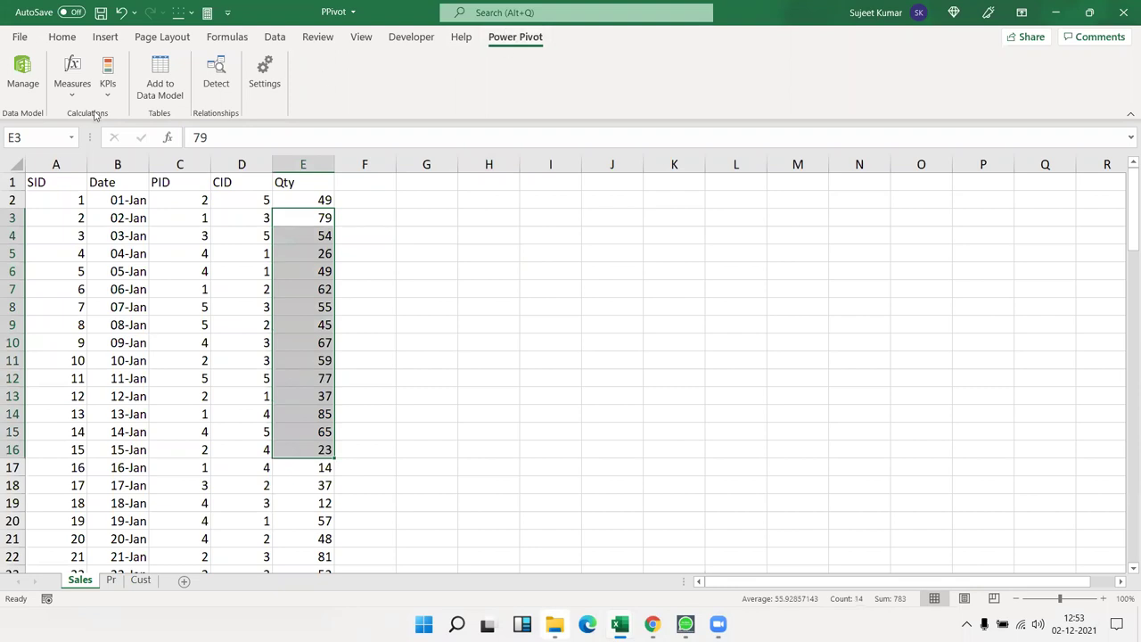
Step: Open the Power Pivot data model window via Manage
click(21, 79)
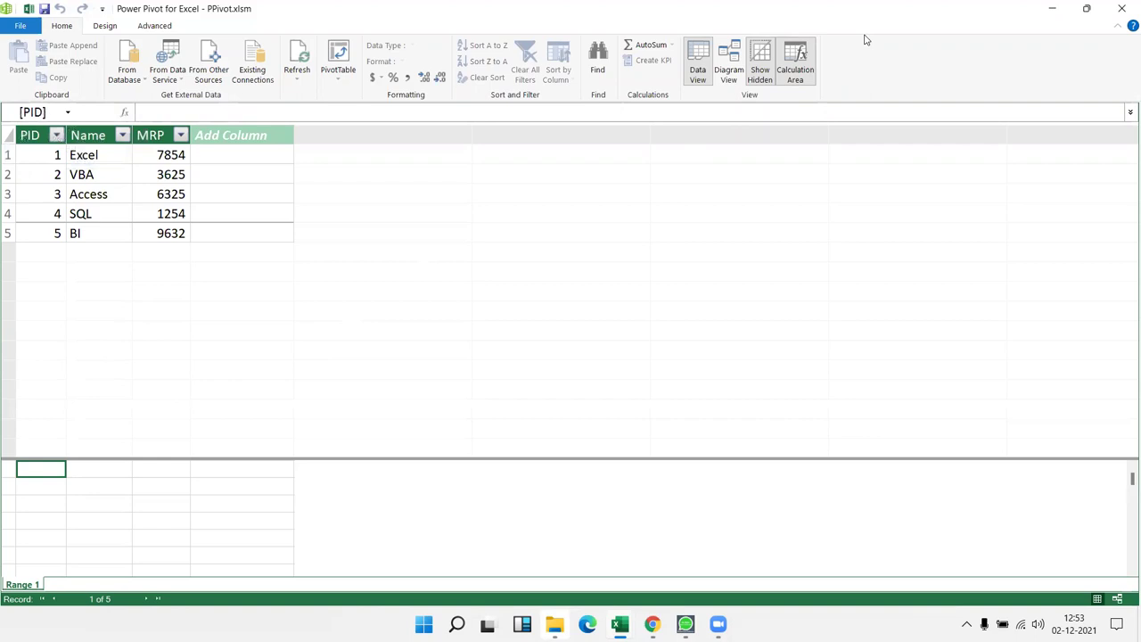
key(alt+Tab)
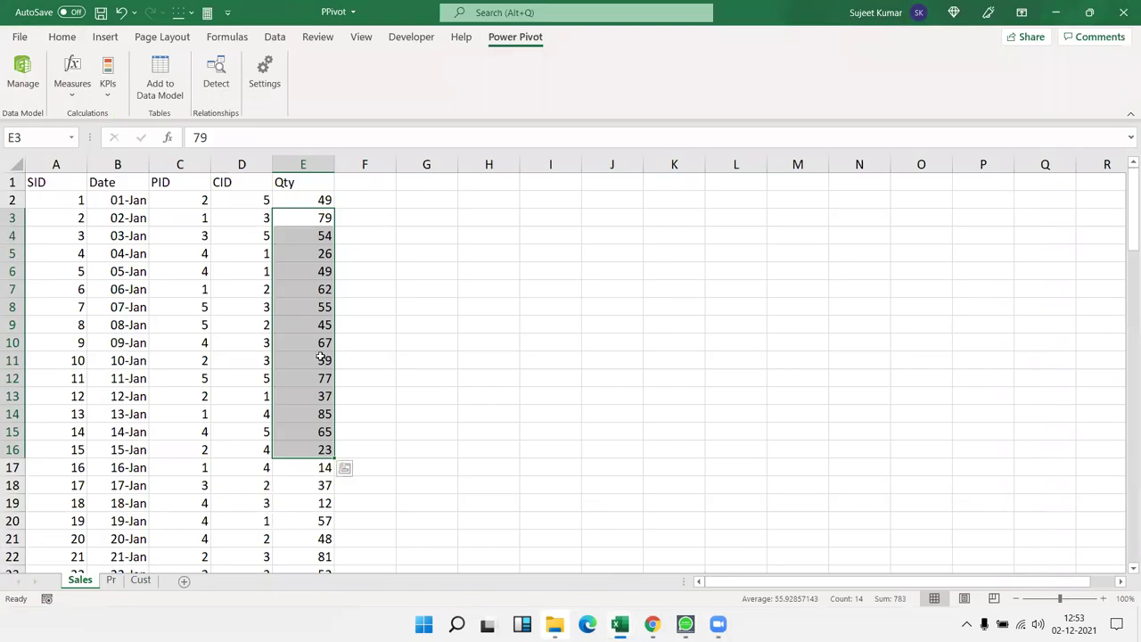
mouse_move(652, 624)
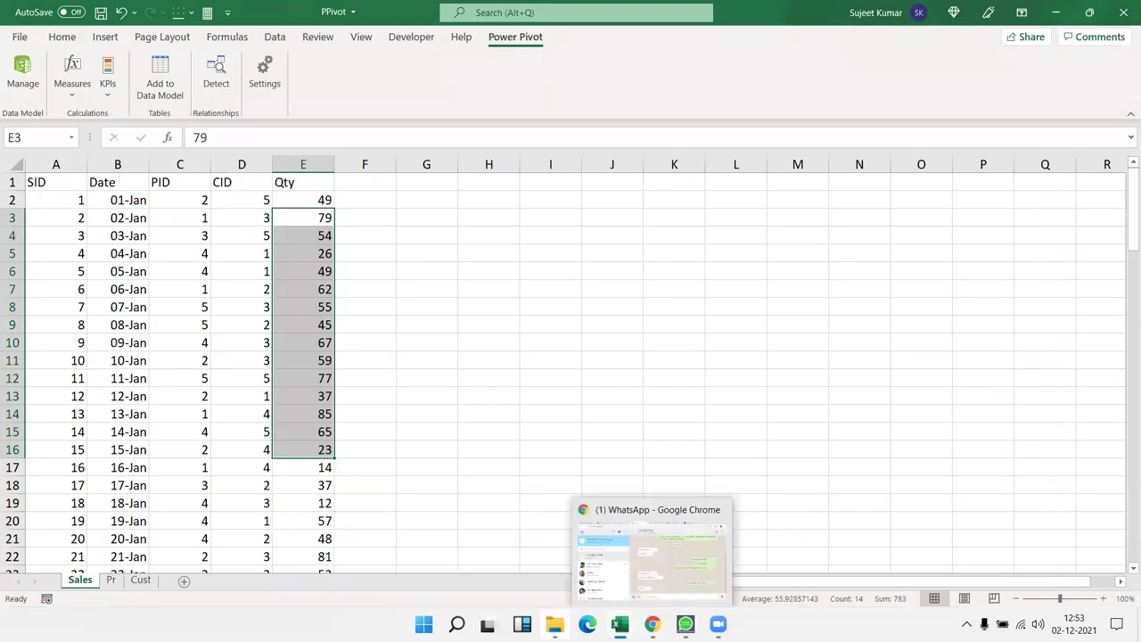
mouse_move(718, 624)
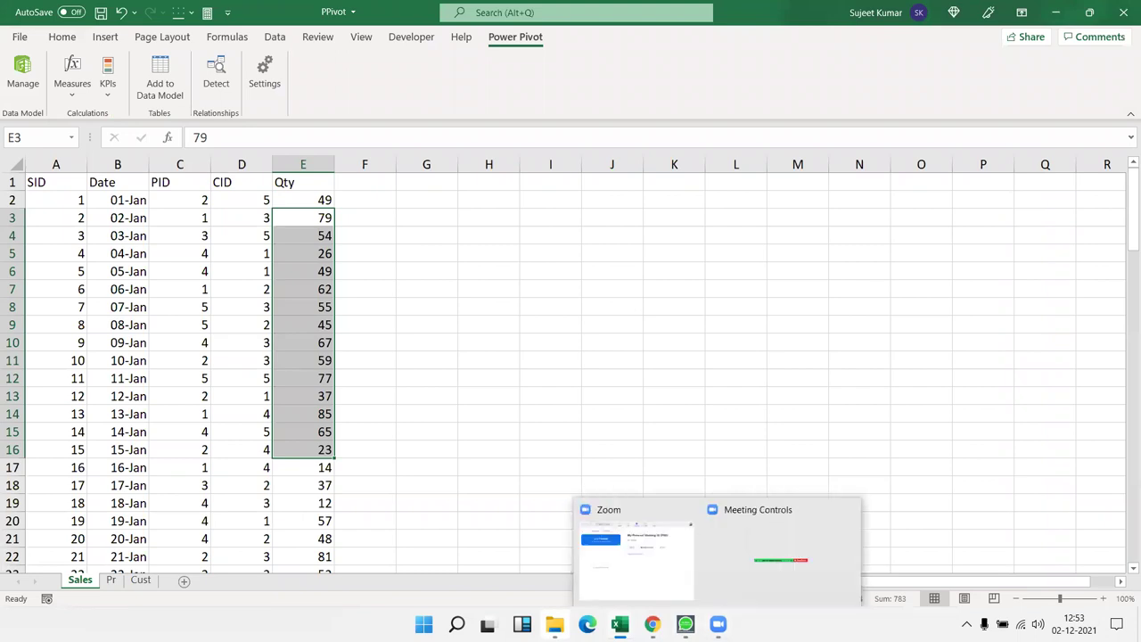
mouse_move(619, 624)
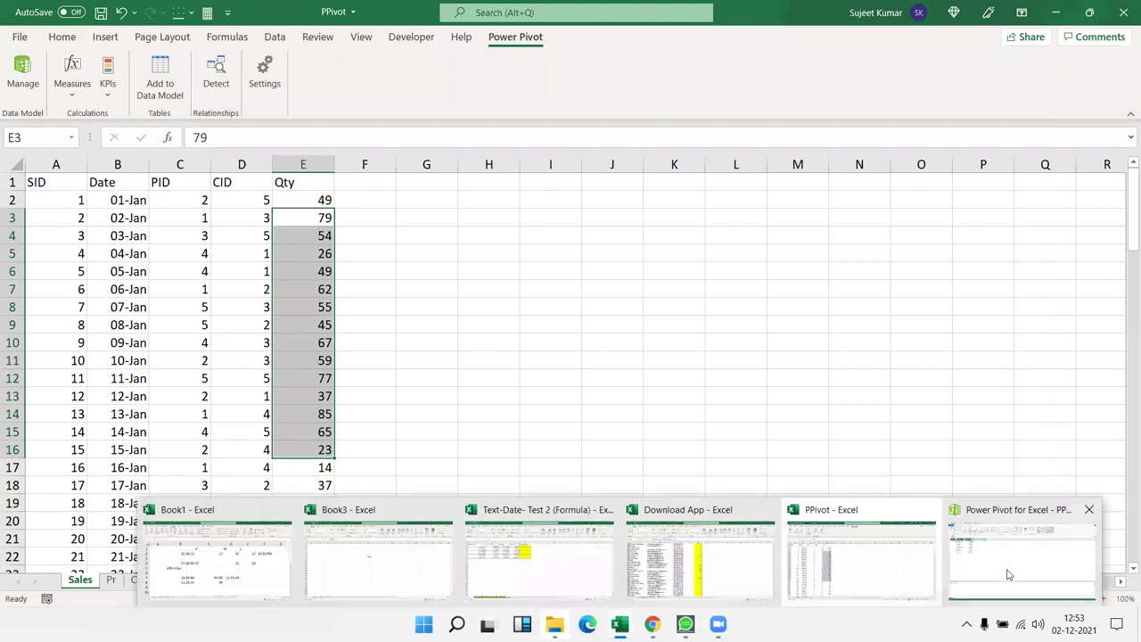
click(1007, 570)
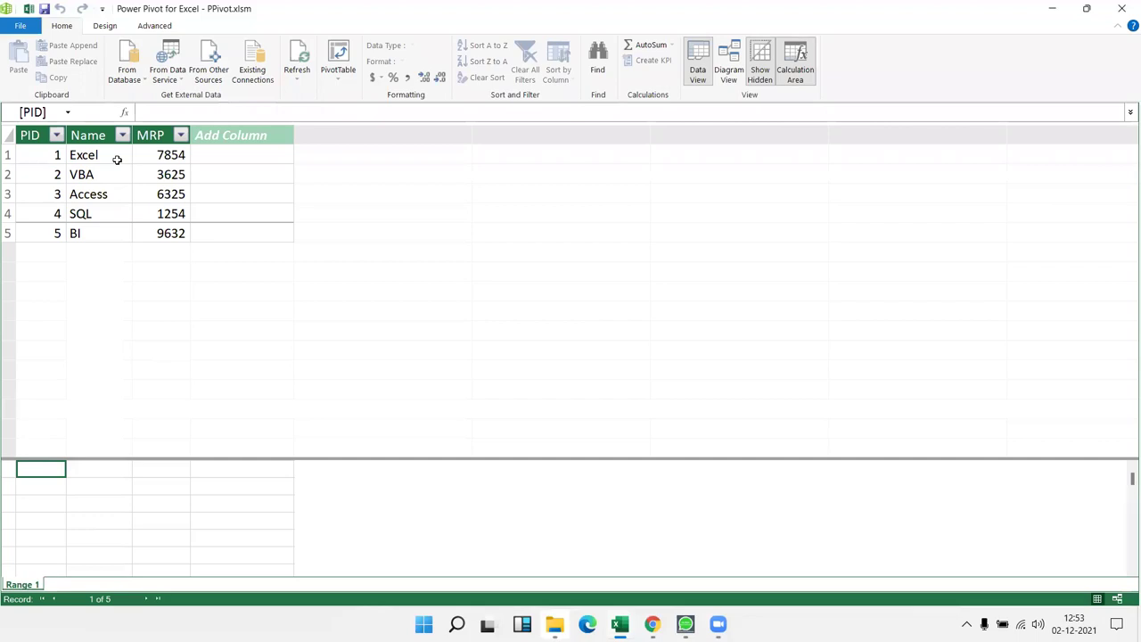
Step: Rename the Range 1 table to Product and minimize Power Pivot
double_click(22, 585)
text(Product)
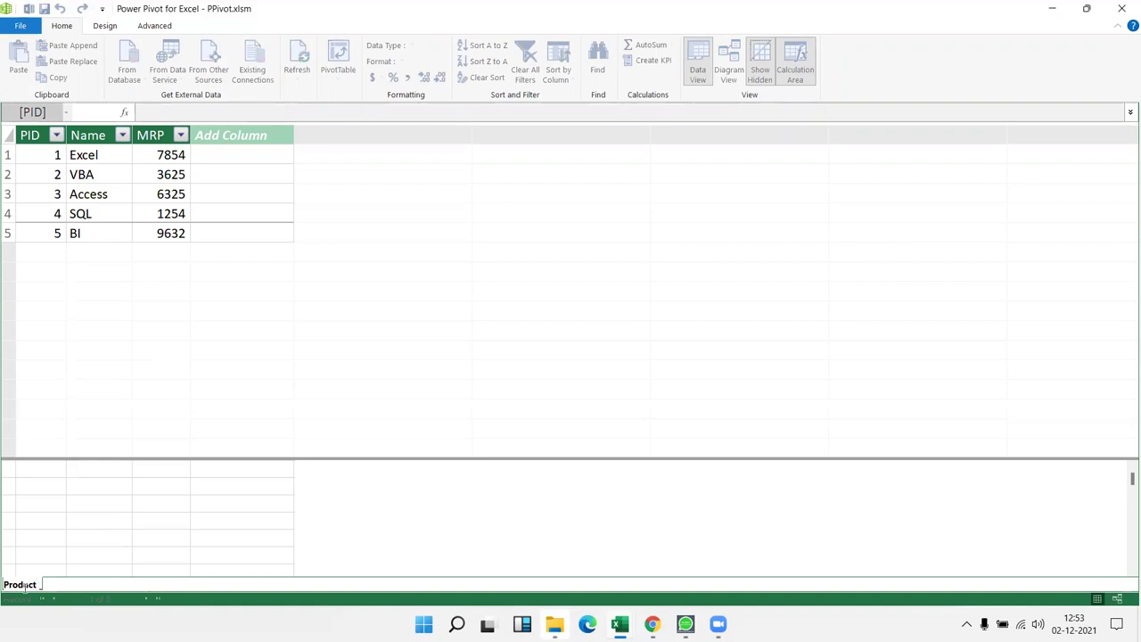
key(Return)
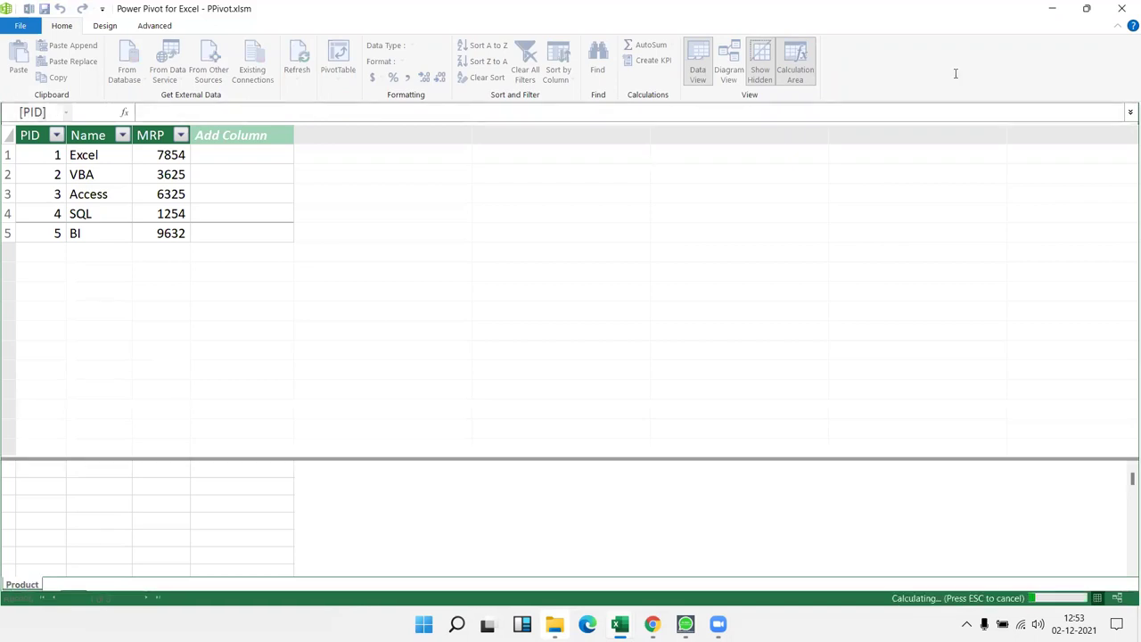
click(620, 624)
mouse_move(555, 625)
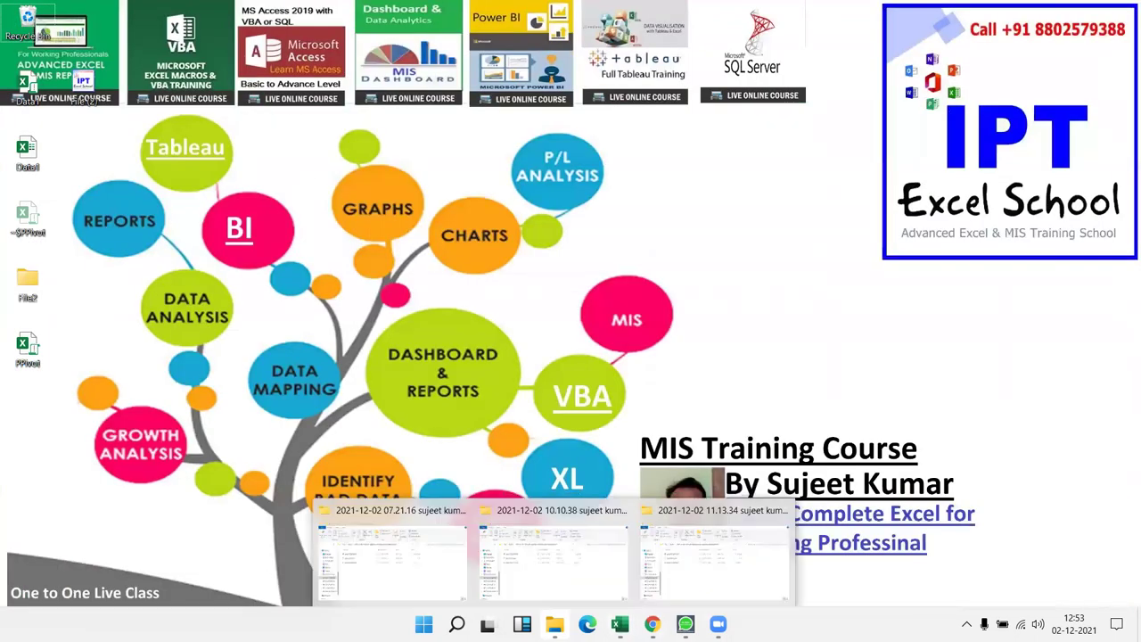
mouse_move(653, 624)
mouse_move(624, 613)
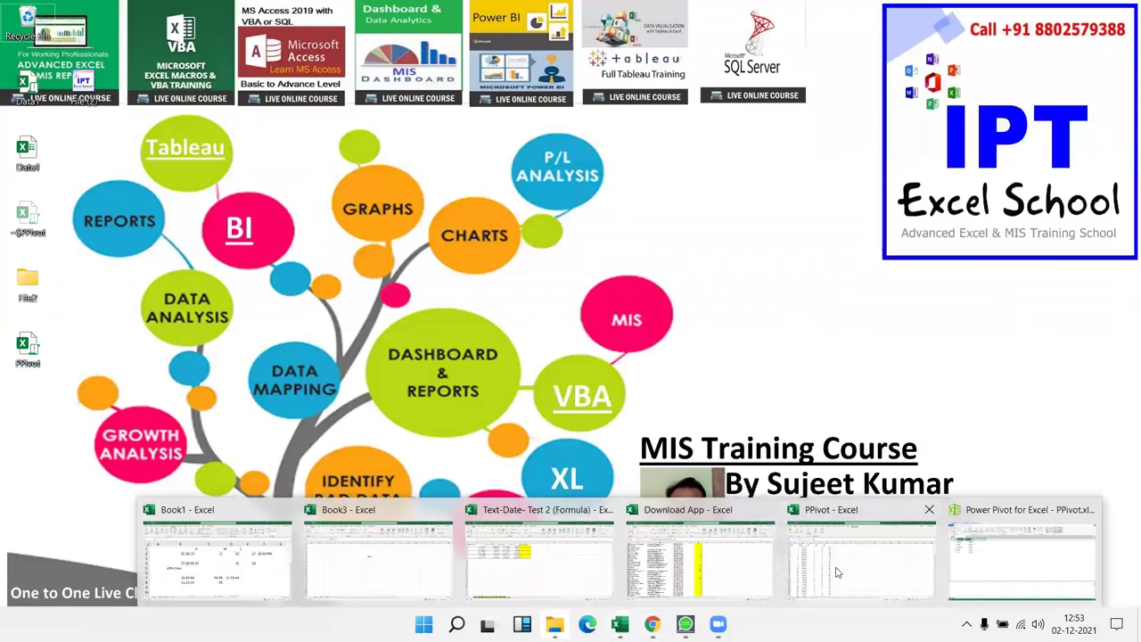
Step: Add the Sales sheet's data range to the Power Pivot data model as a table with headers
click(860, 557)
drag(45, 182, 312, 181)
key(ctrl+shift+Down)
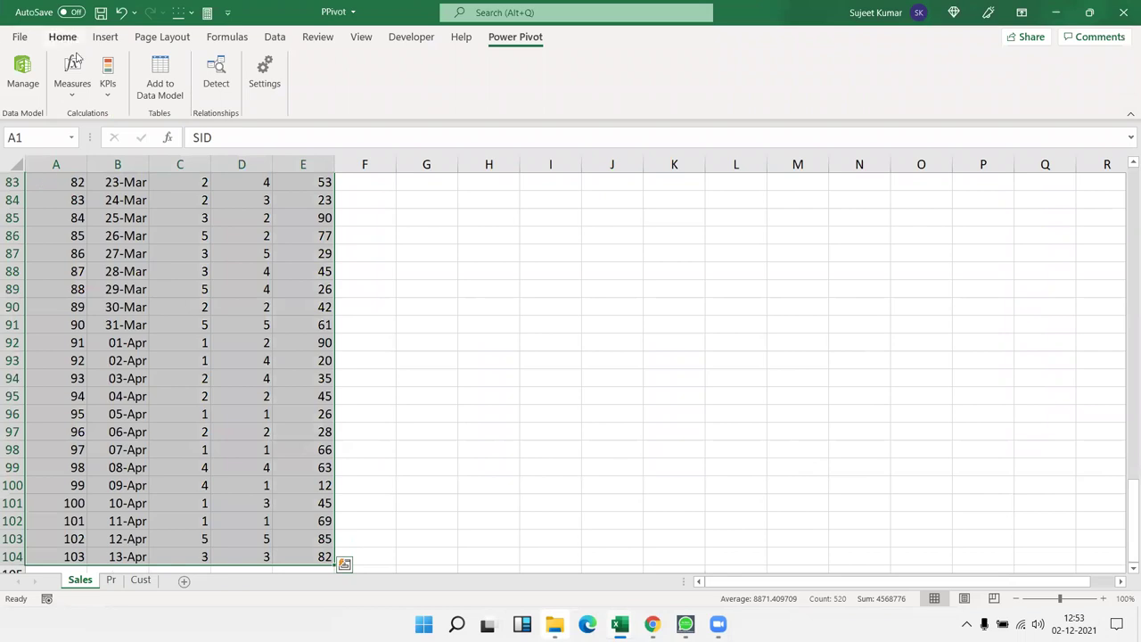
click(106, 36)
click(26, 72)
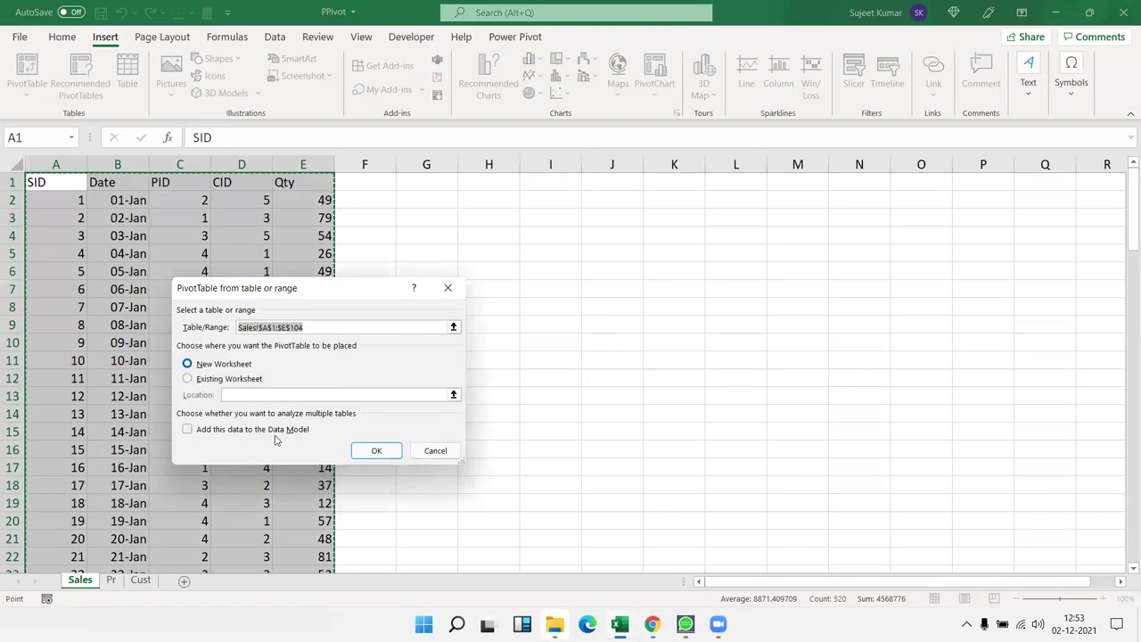
key(Escape)
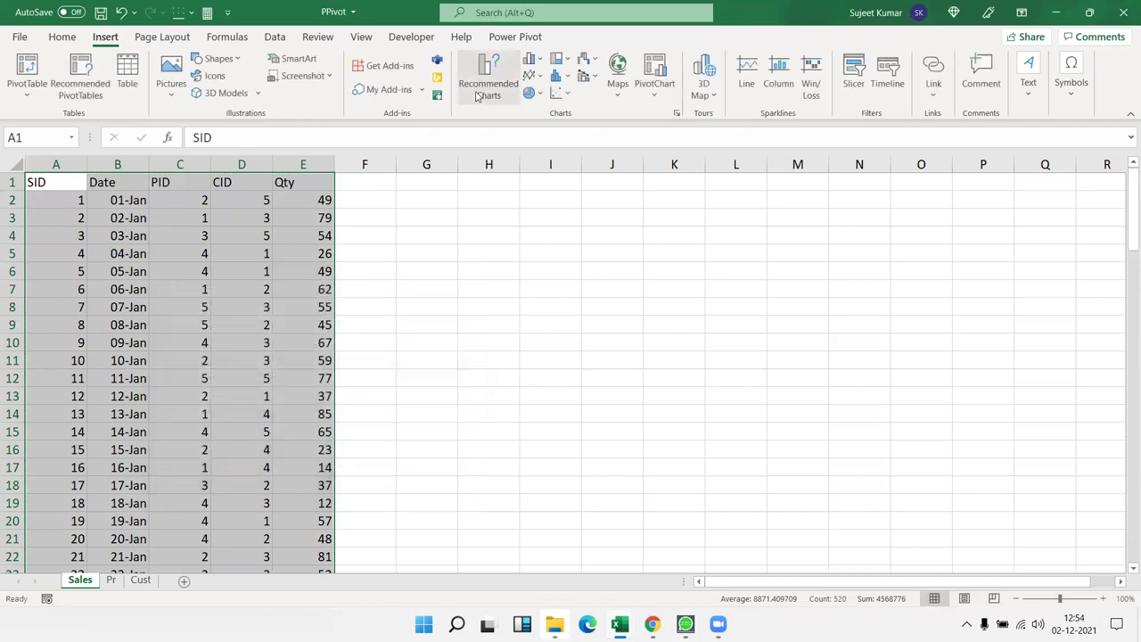
click(431, 45)
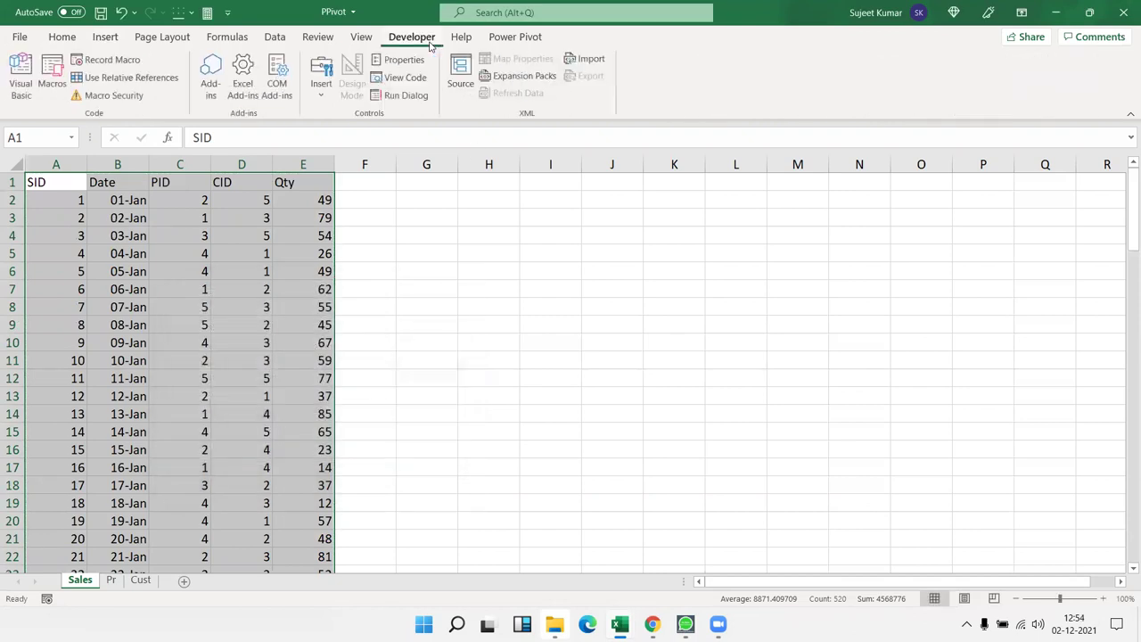
click(497, 36)
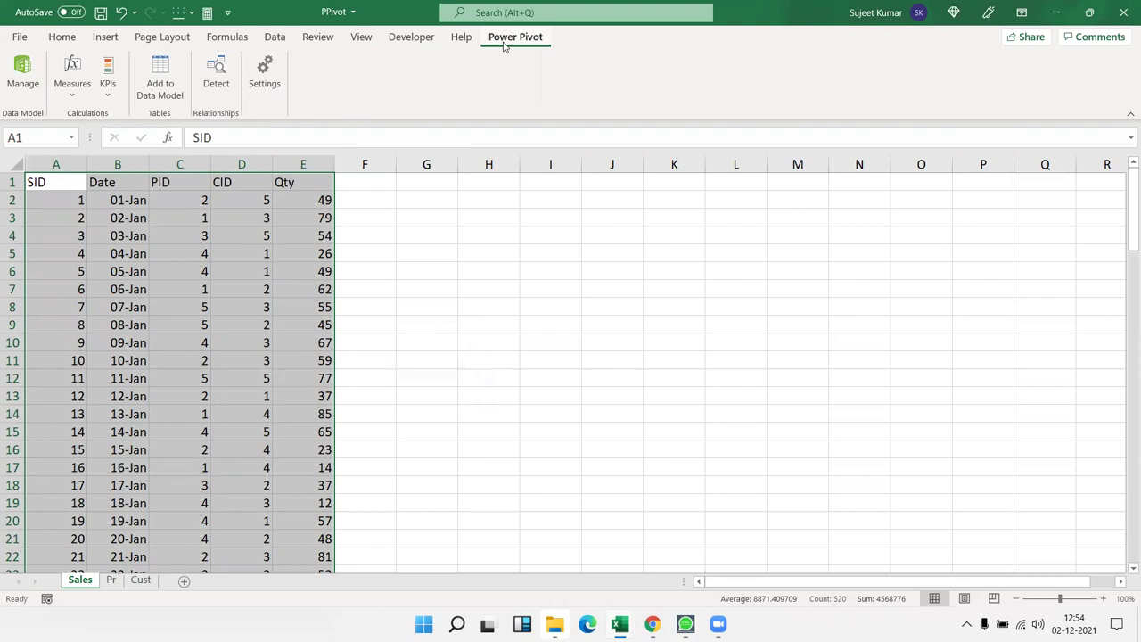
click(157, 74)
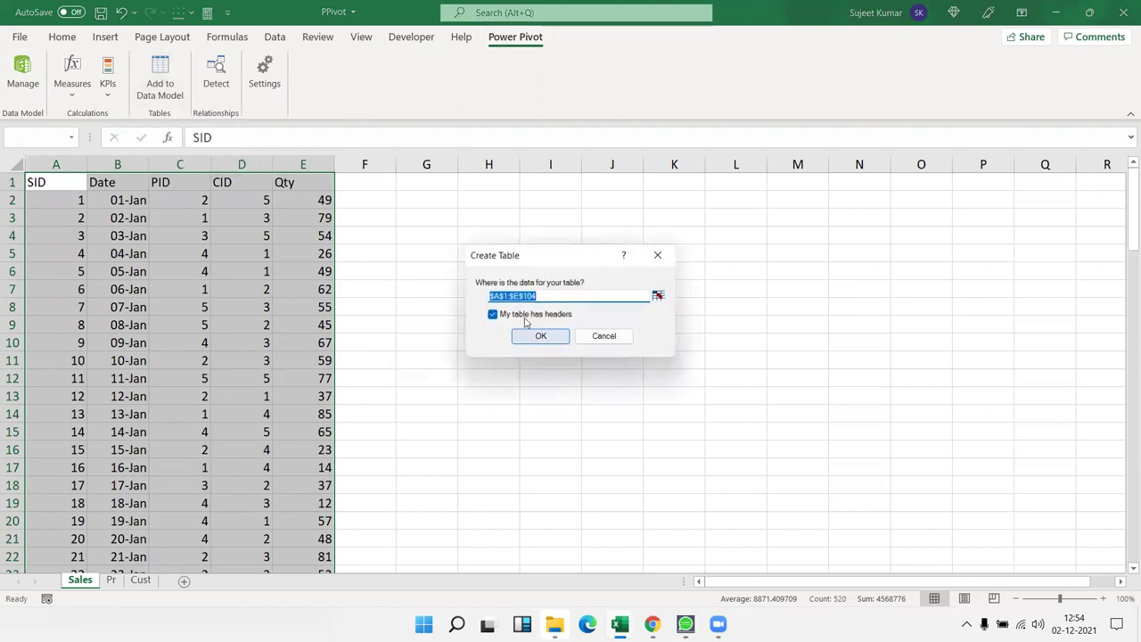
click(541, 336)
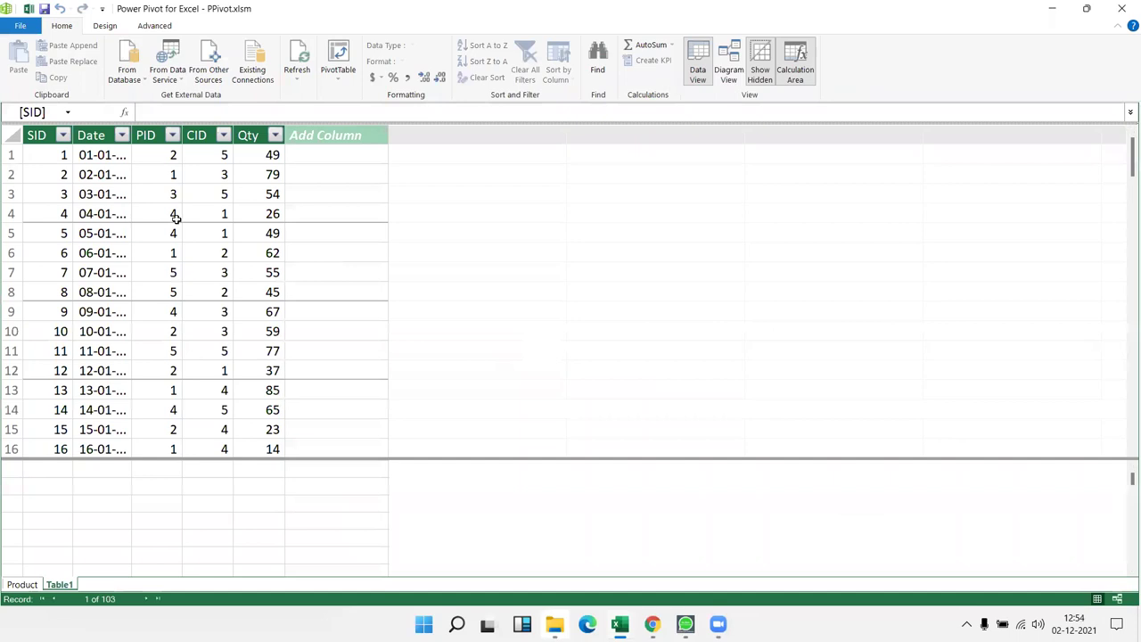
Step: Rename Table1 to Sales in Power Pivot and return to Excel
double_click(58, 586)
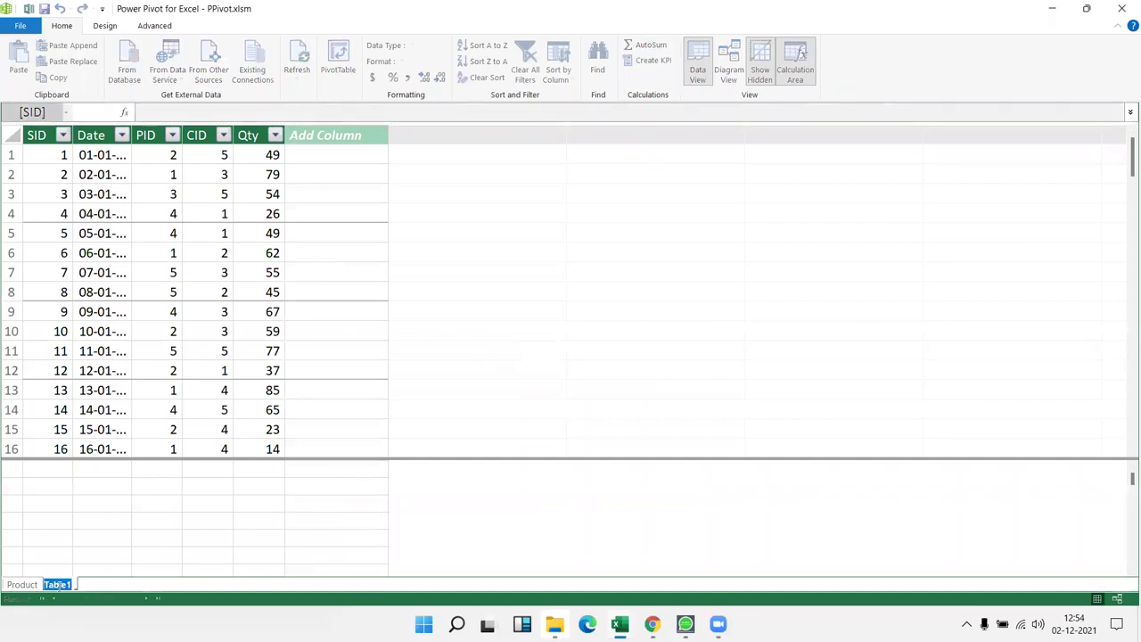
text(Sal)
key(Return)
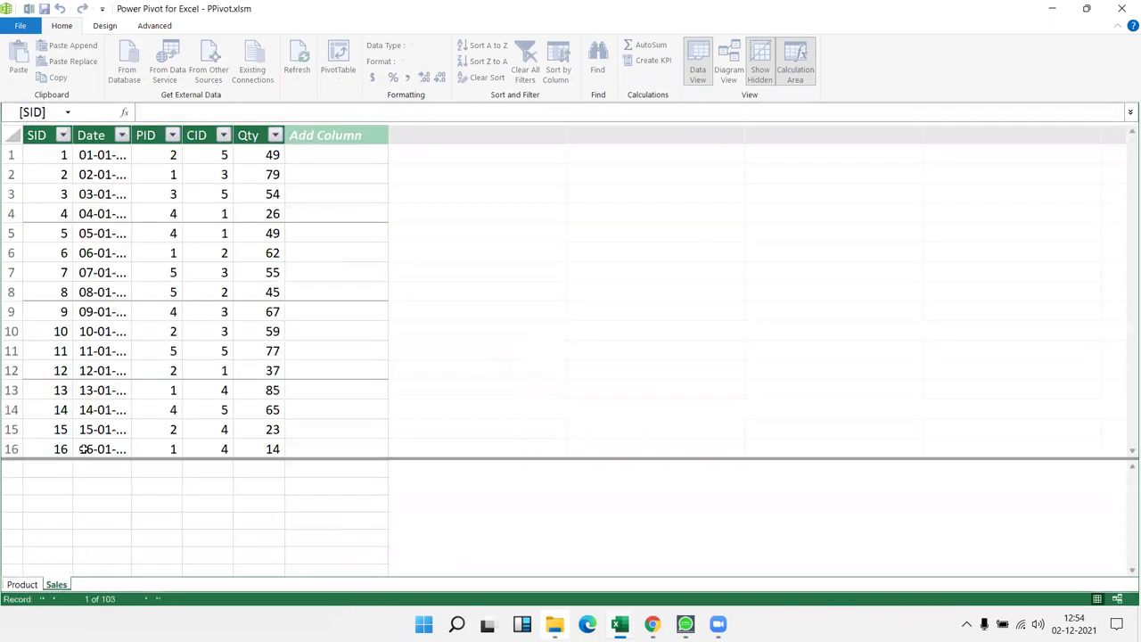
key(alt+Tab)
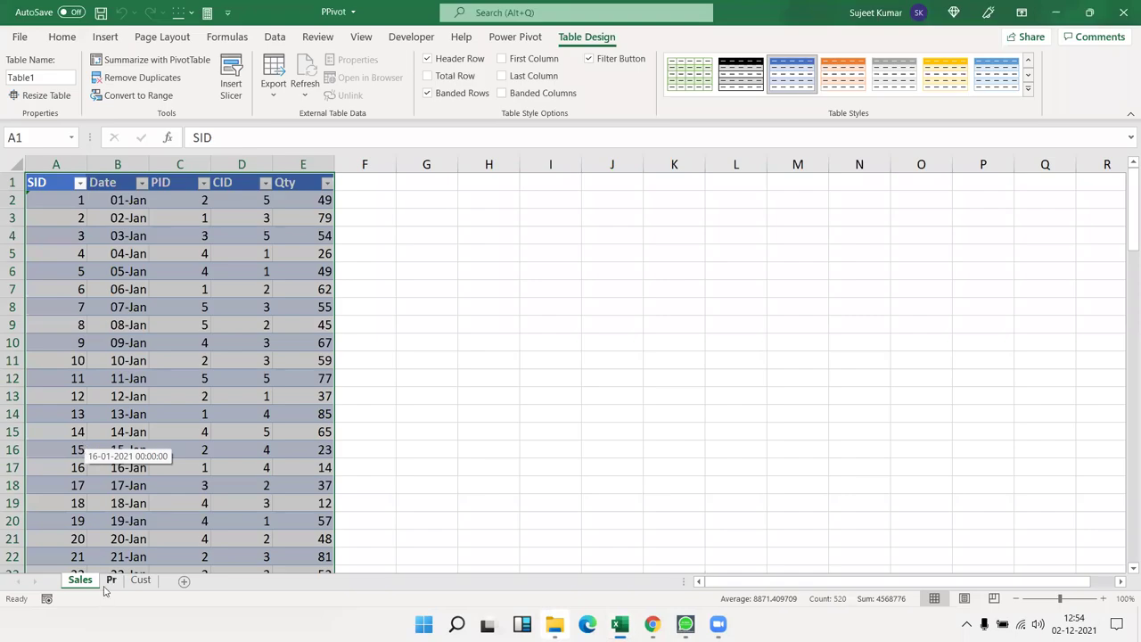
Step: Select the Cust sheet's CID, Name and City range and add it to the data model as Table2
click(112, 581)
click(140, 581)
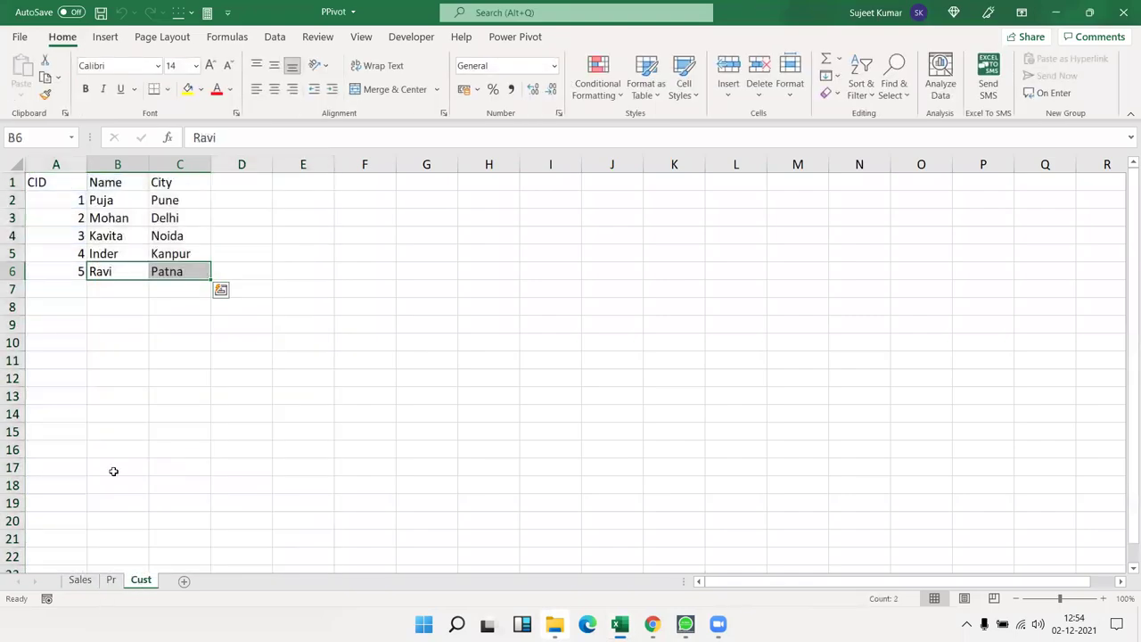
key(ctrl+Home)
key(ctrl+a)
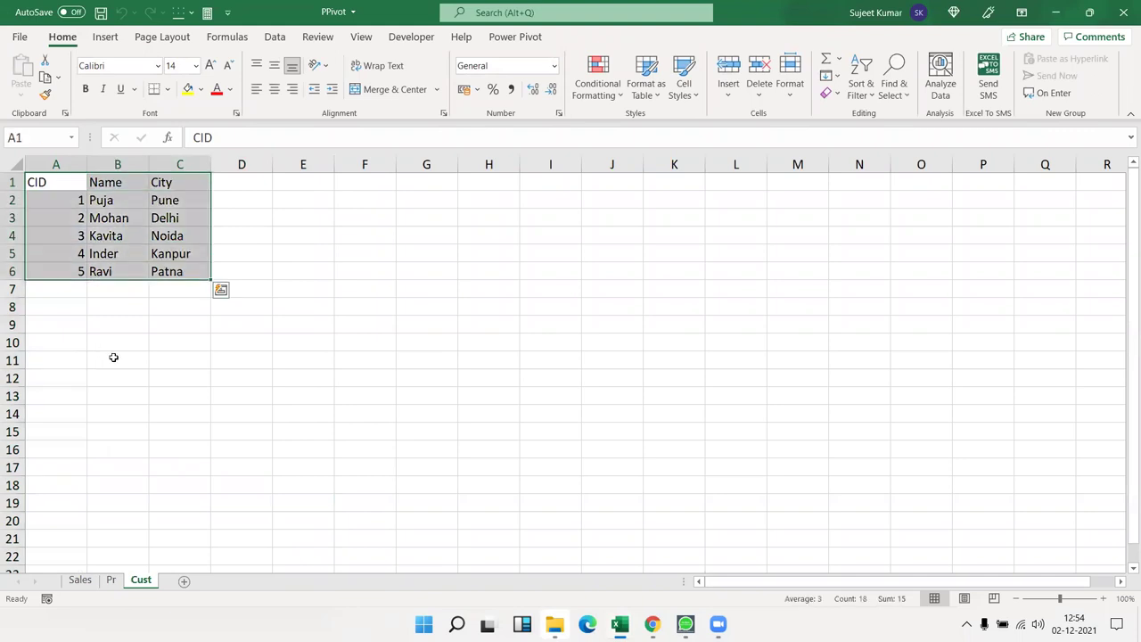
click(107, 37)
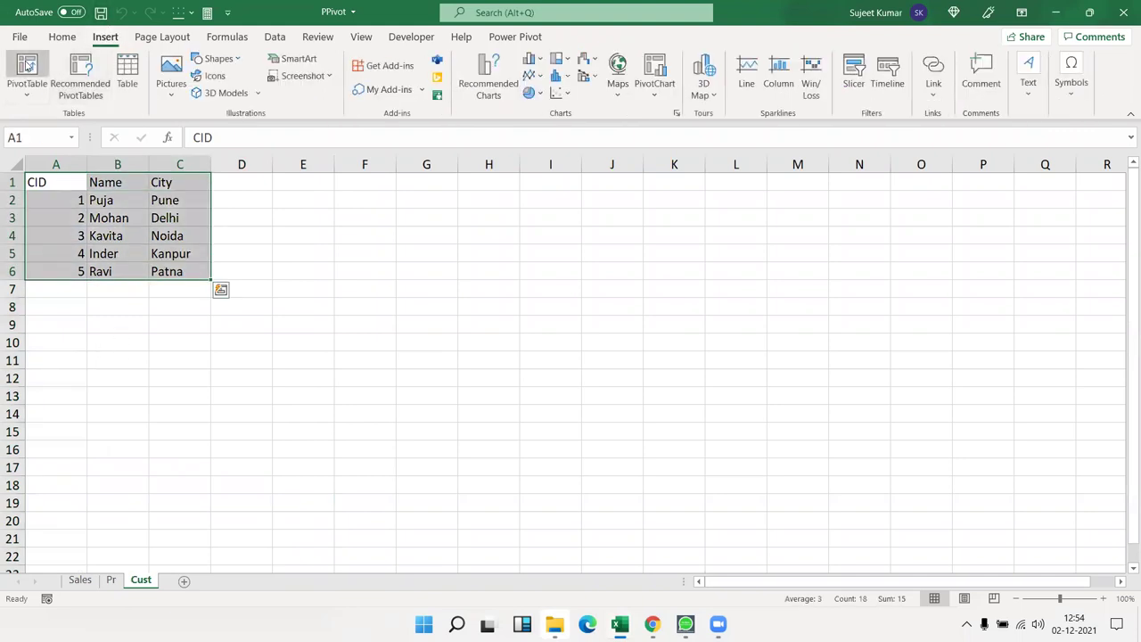
click(37, 67)
key(Escape)
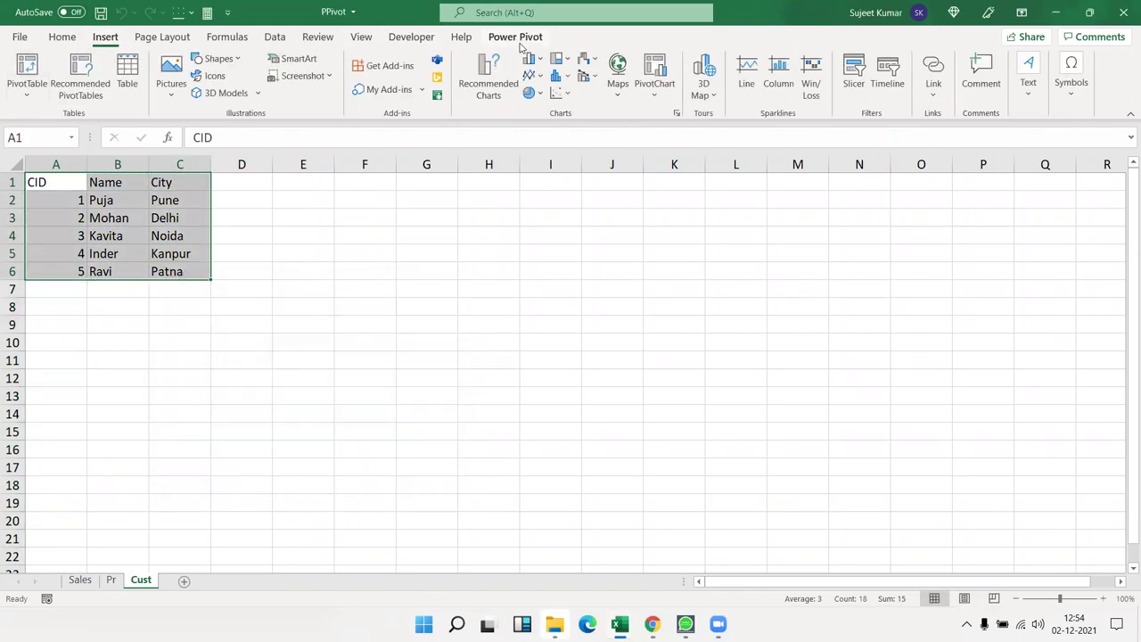
click(517, 37)
click(169, 88)
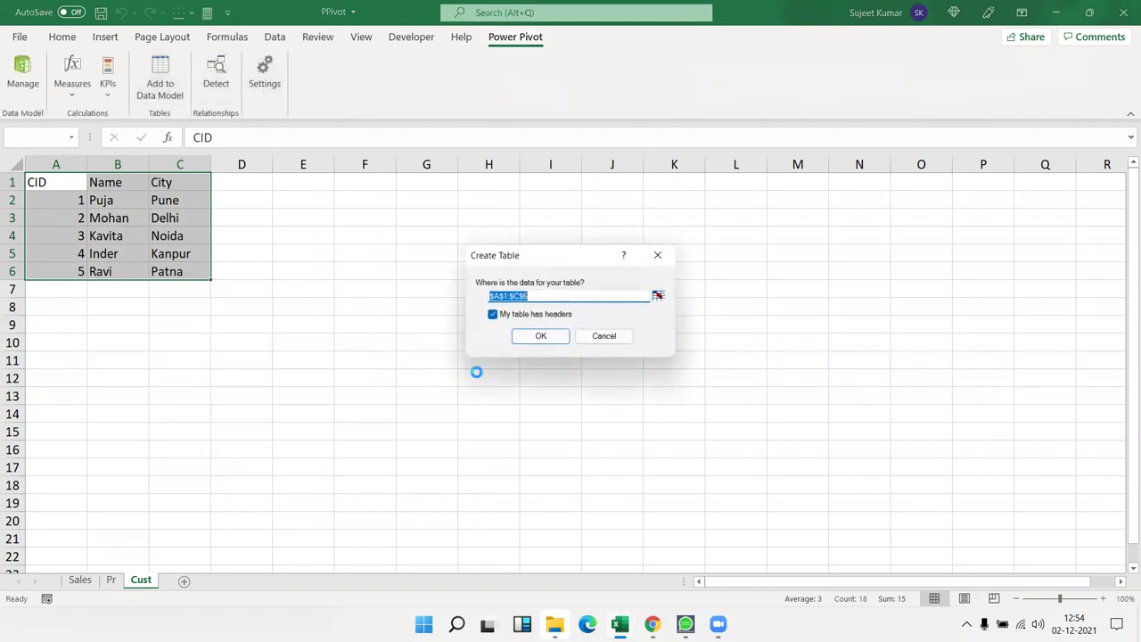
click(549, 335)
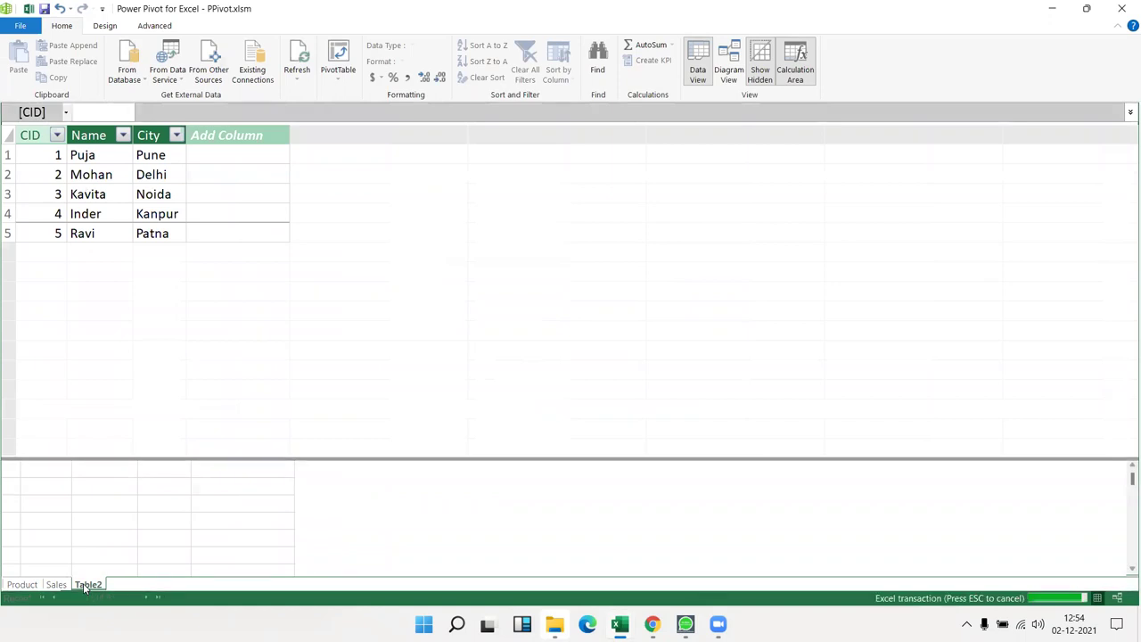
double_click(83, 584)
Step: Rename the Table2 table to Cust and show Product, Sales and Cust in Diagram View
right_click(83, 585)
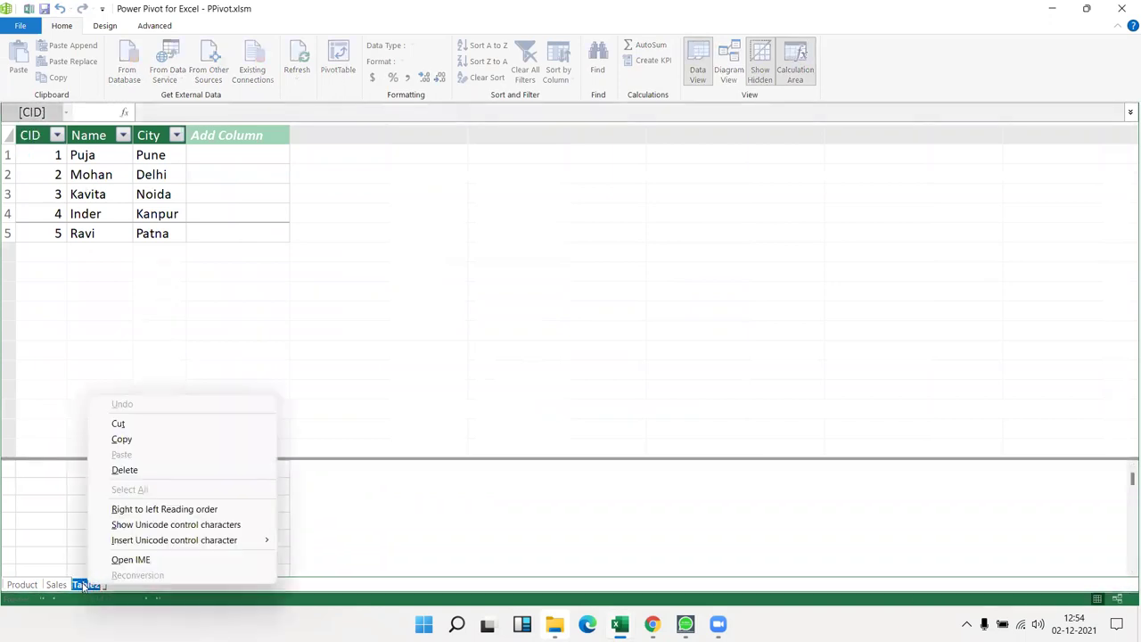
key(Escape)
text(Cust)
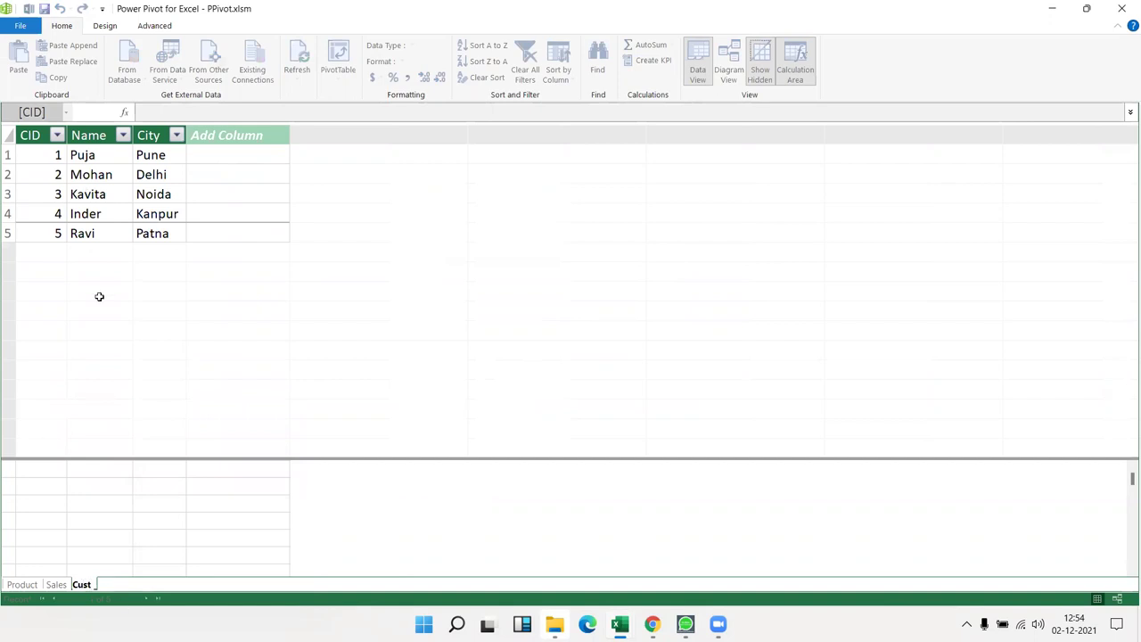
click(99, 296)
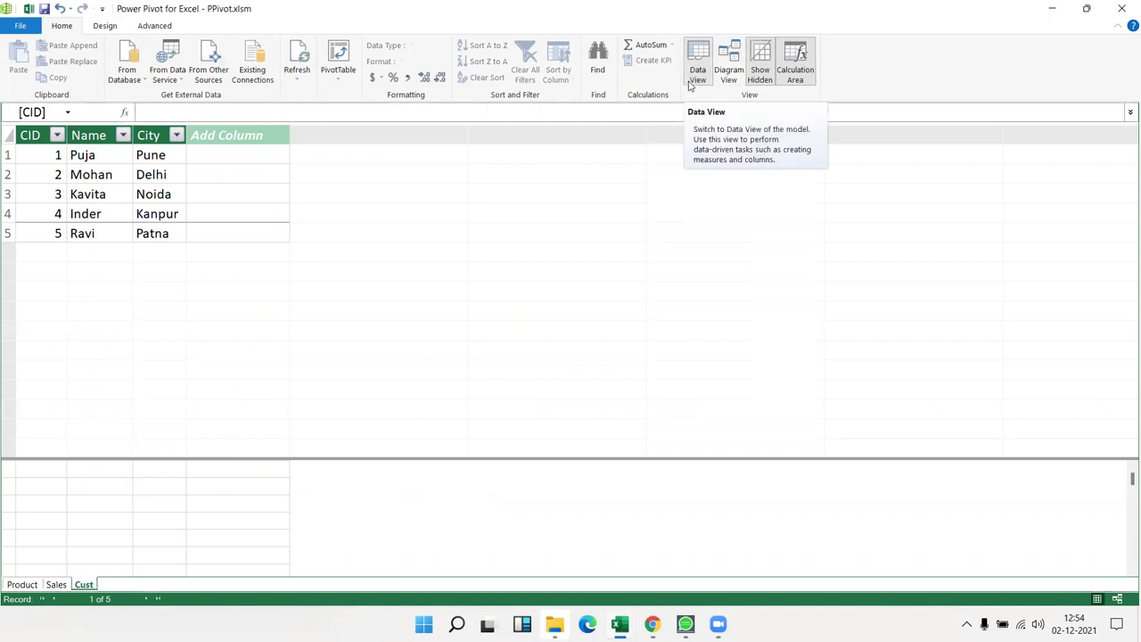
click(27, 584)
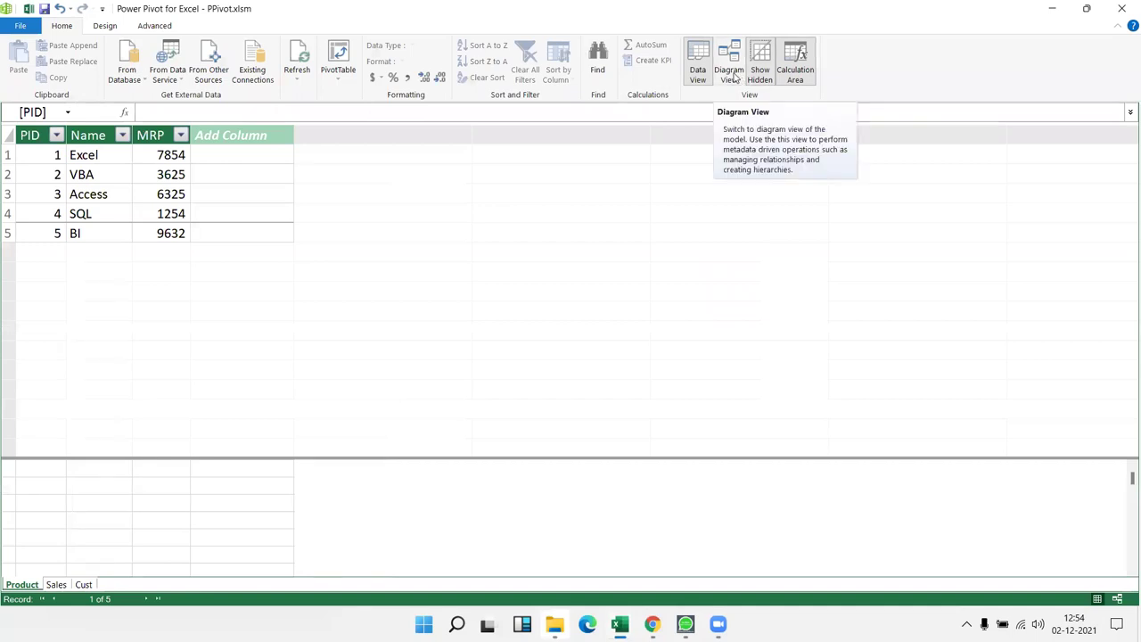
click(735, 78)
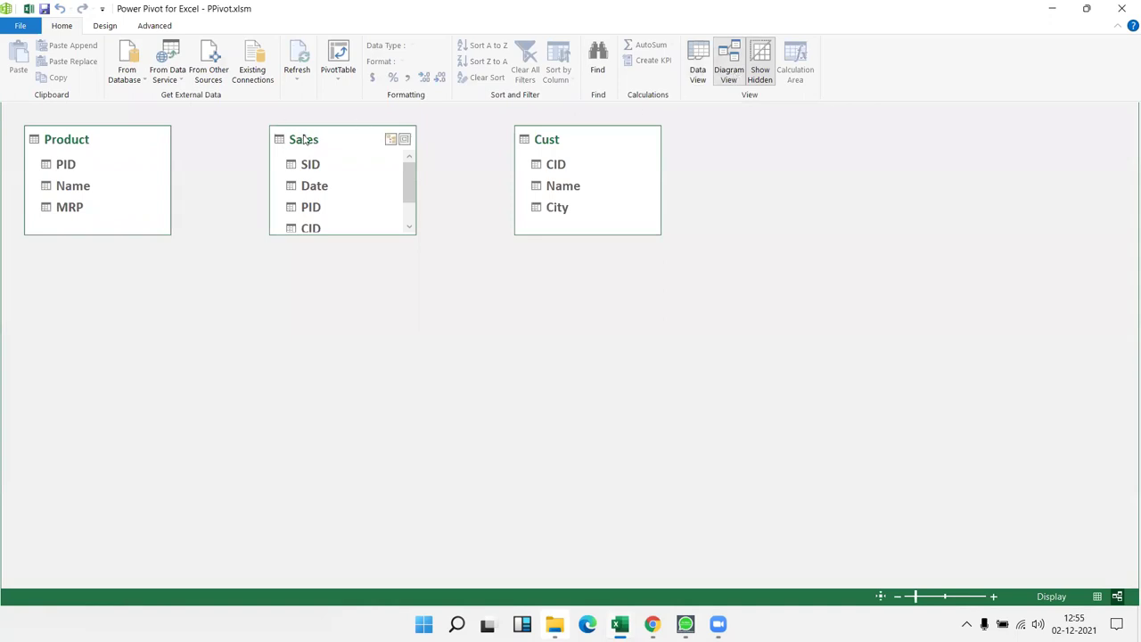
Step: Move the Sales table below the other tables and enlarge it to show all fields
drag(306, 140, 322, 283)
mouse_move(403, 375)
mouse_down()
mouse_move(355, 464)
mouse_move(356, 449)
mouse_up()
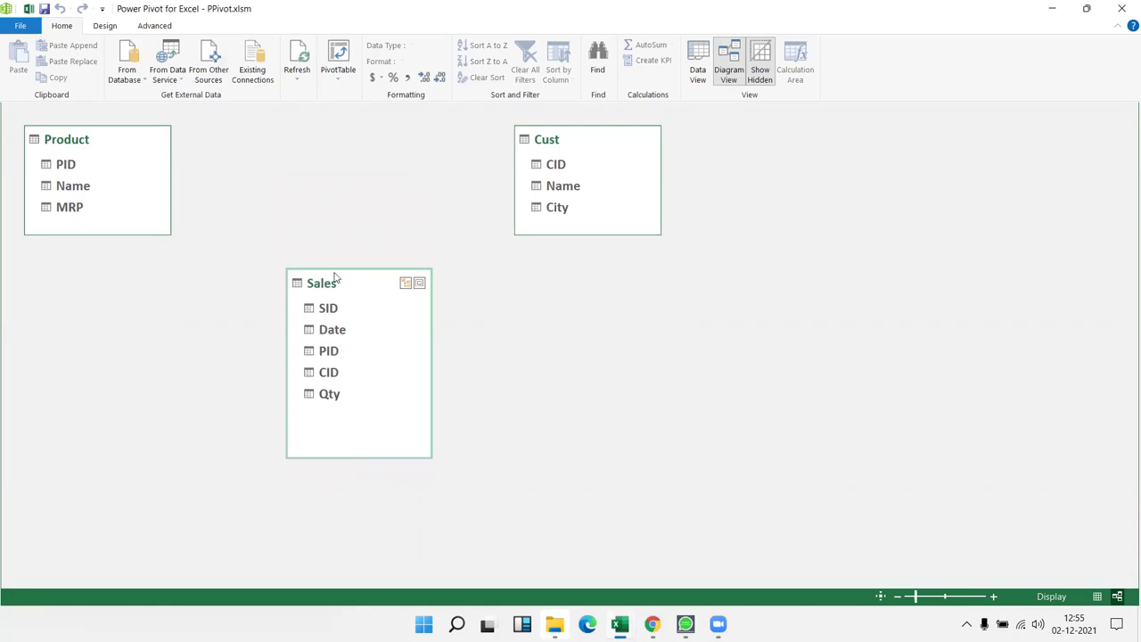
drag(336, 282, 332, 299)
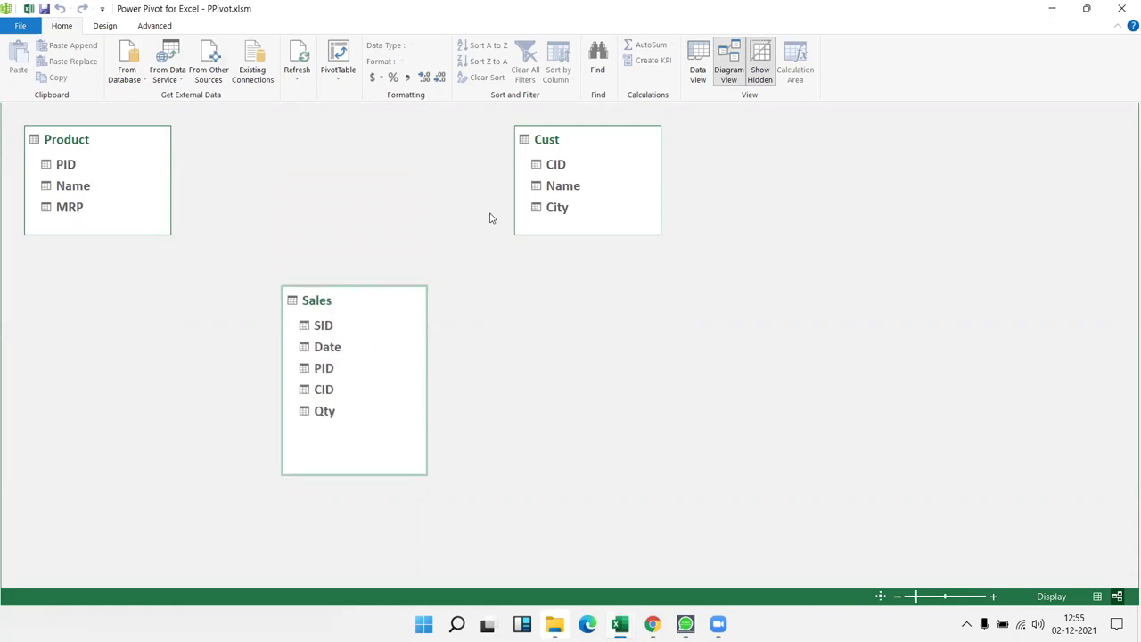
Step: Relate Product PID to Sales PID and Cust CID to Sales CID, then return to Data View
click(85, 167)
click(68, 169)
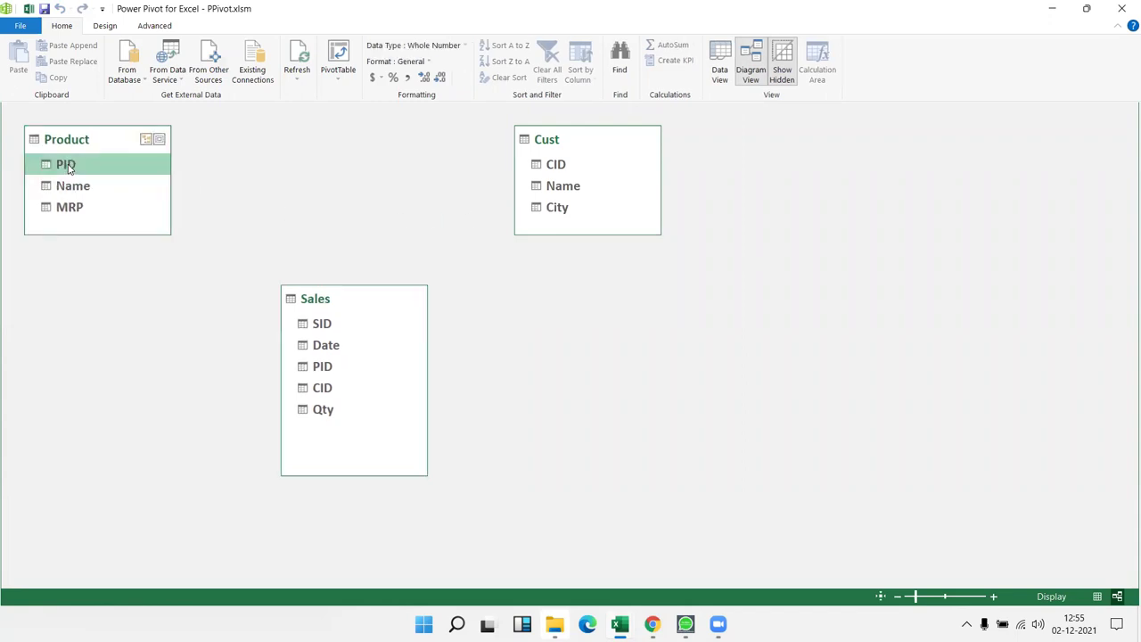
drag(73, 168, 325, 362)
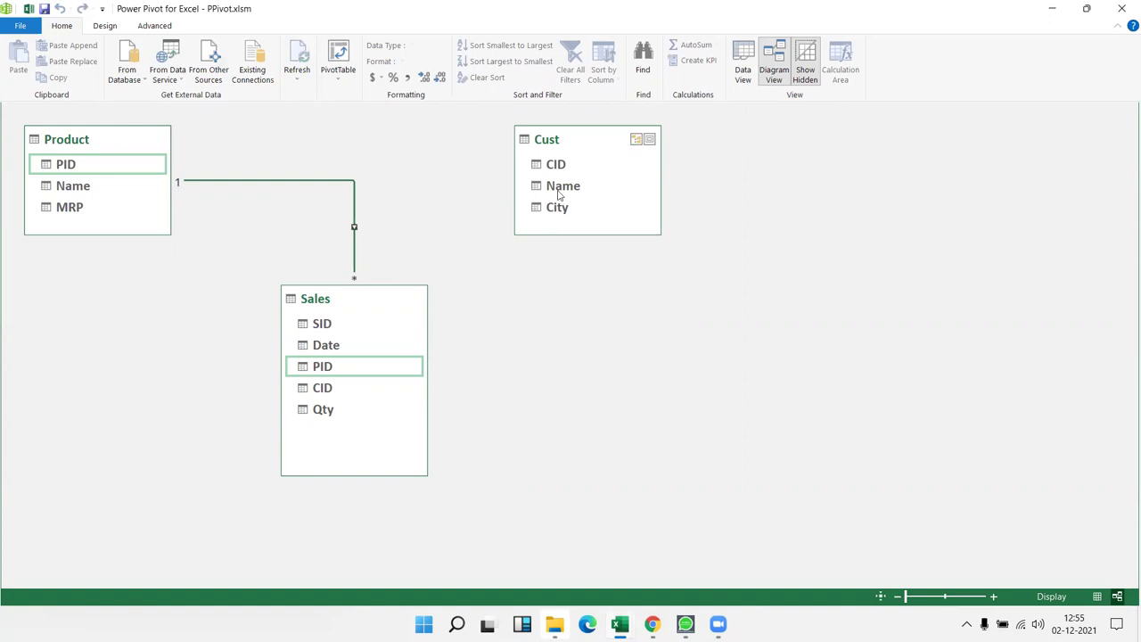
drag(558, 171, 346, 394)
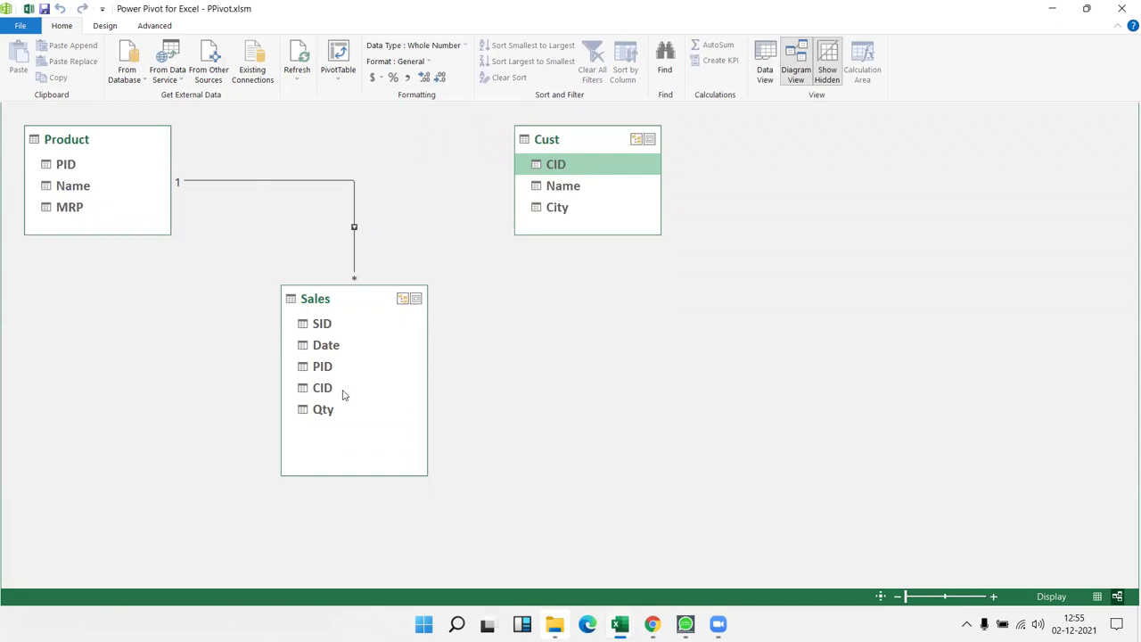
drag(590, 165, 325, 390)
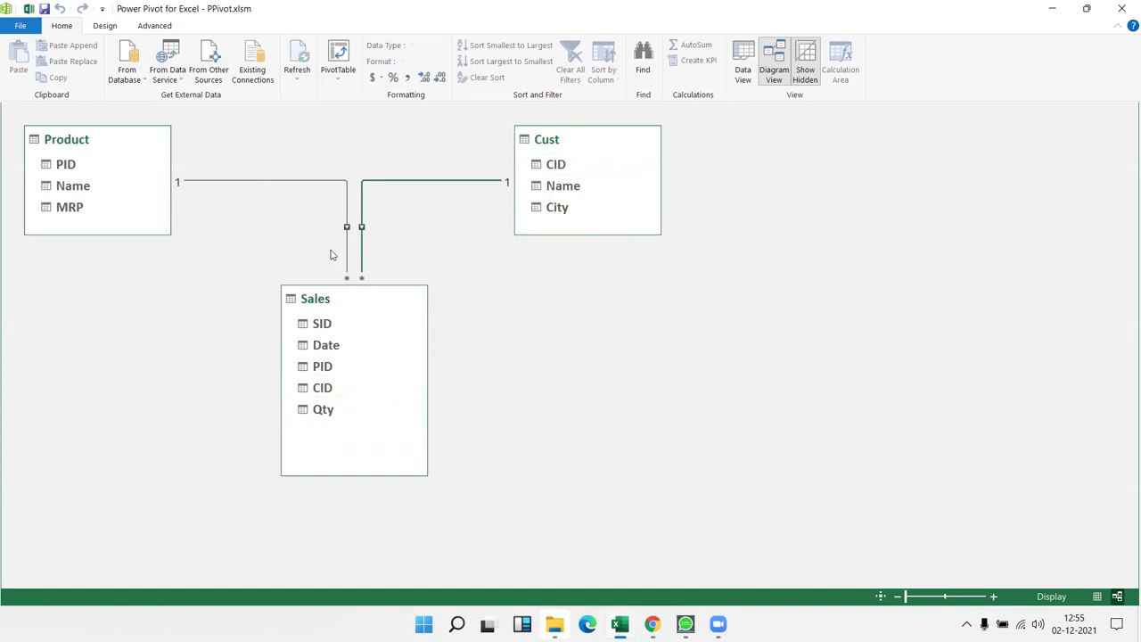
click(743, 79)
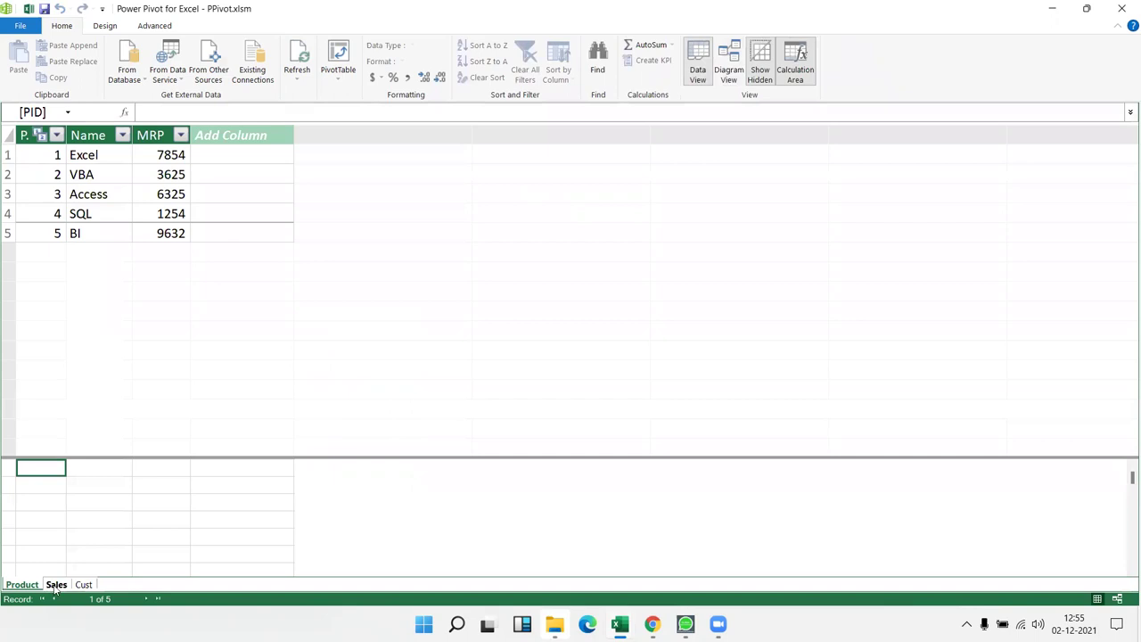
Step: Check the Product table's MRP values and add a column named MRP to Sales
click(56, 586)
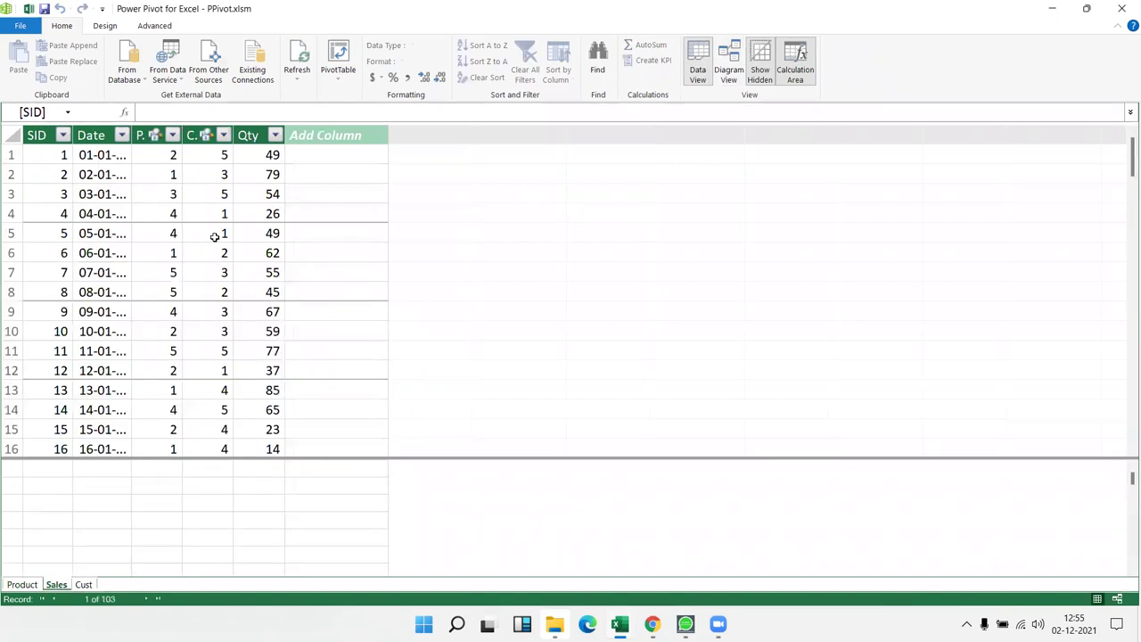
click(23, 583)
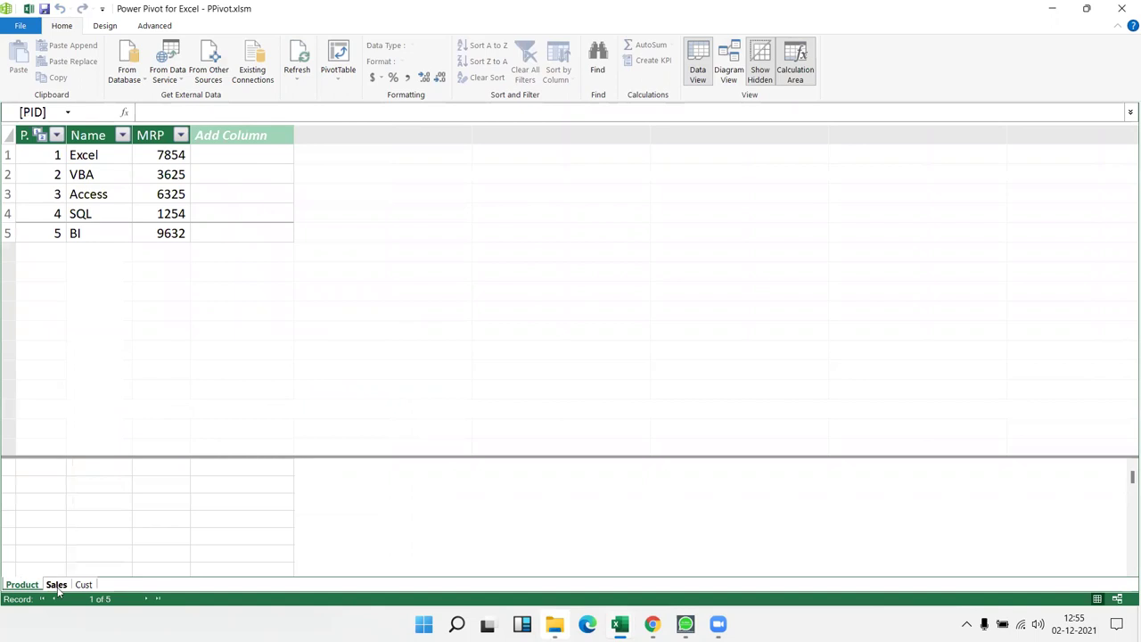
click(160, 155)
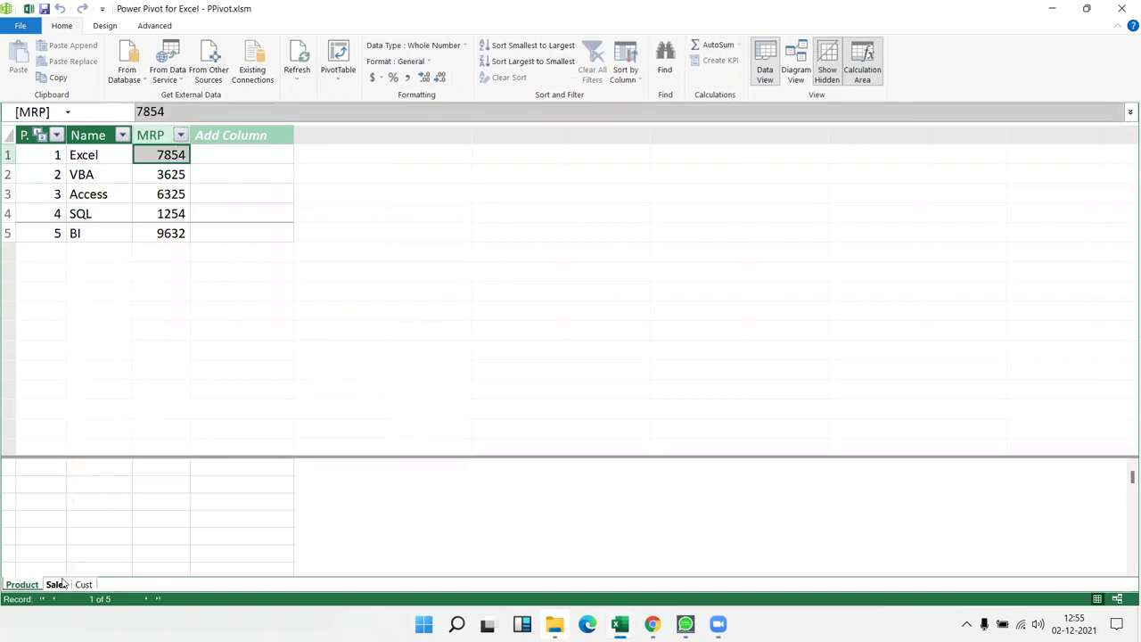
click(56, 584)
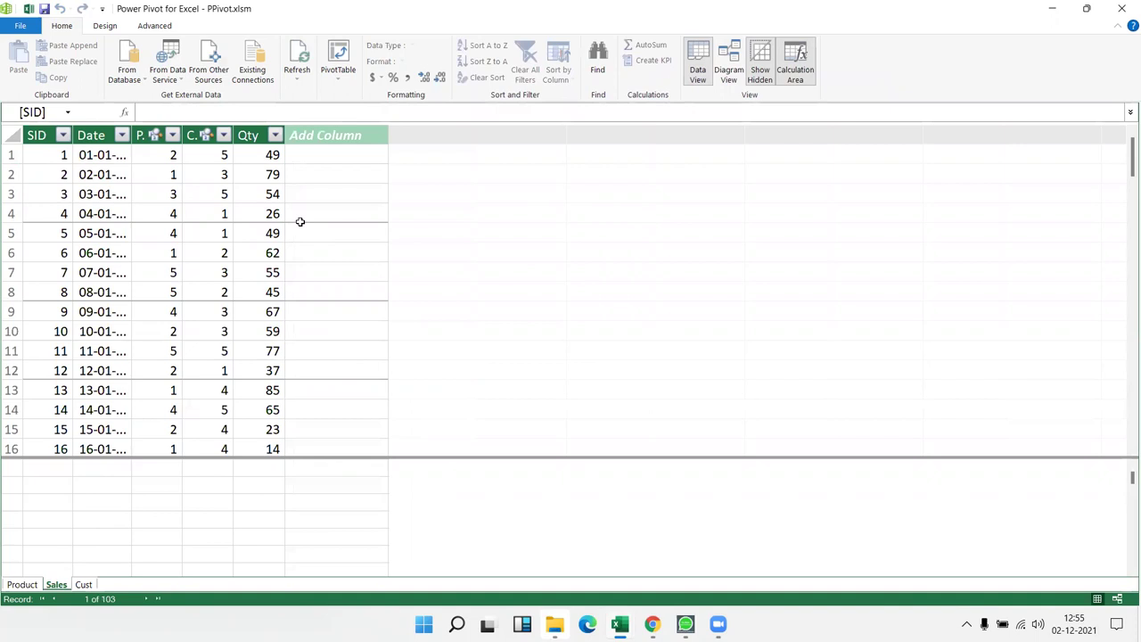
double_click(354, 136)
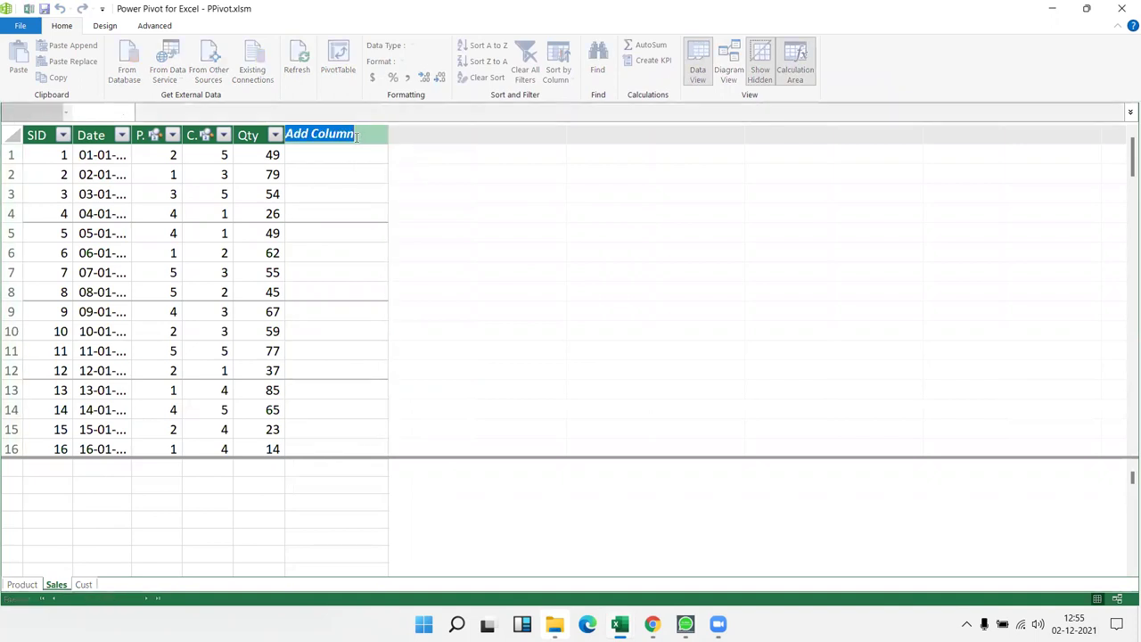
text(MRP)
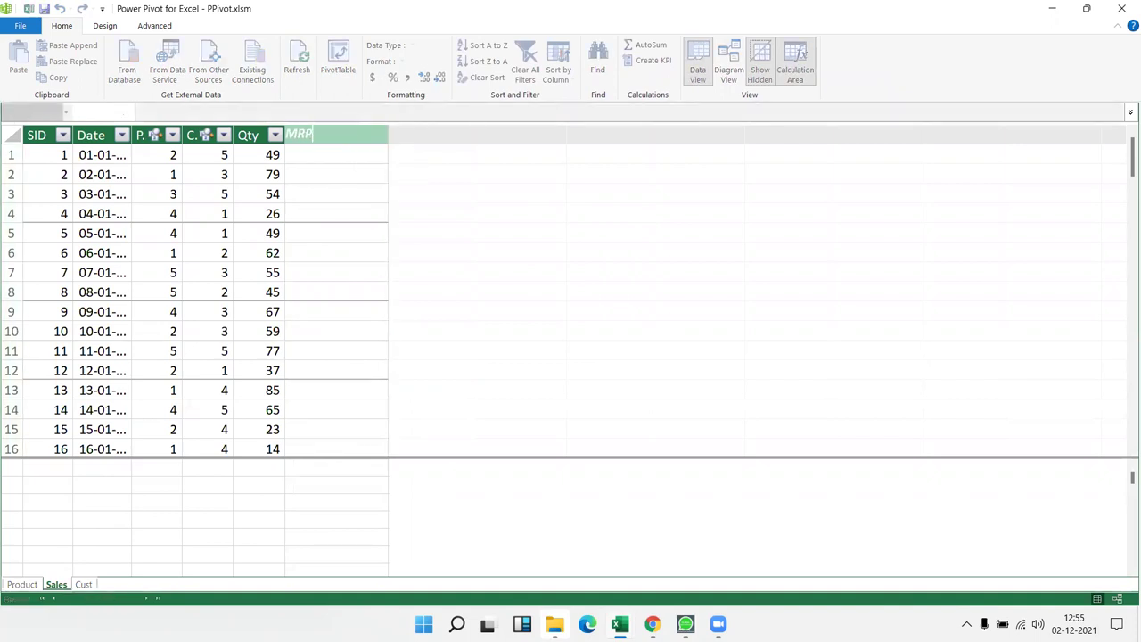
key(Return)
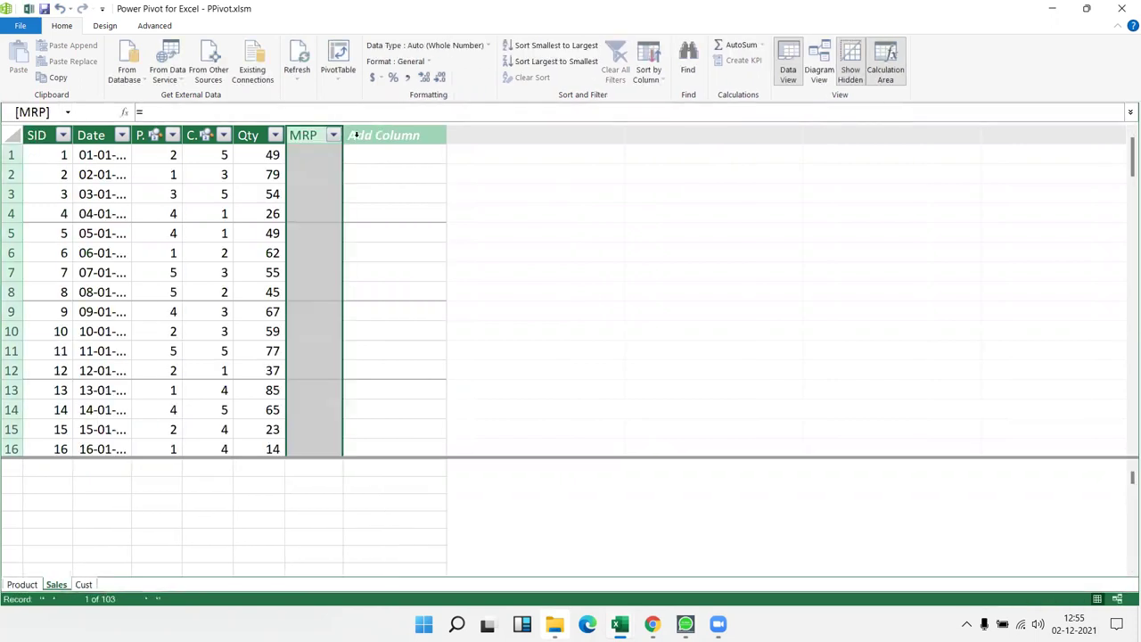
Step: Fill the MRP column with the formula =RELATED('Product'[MRP])
key(Down)
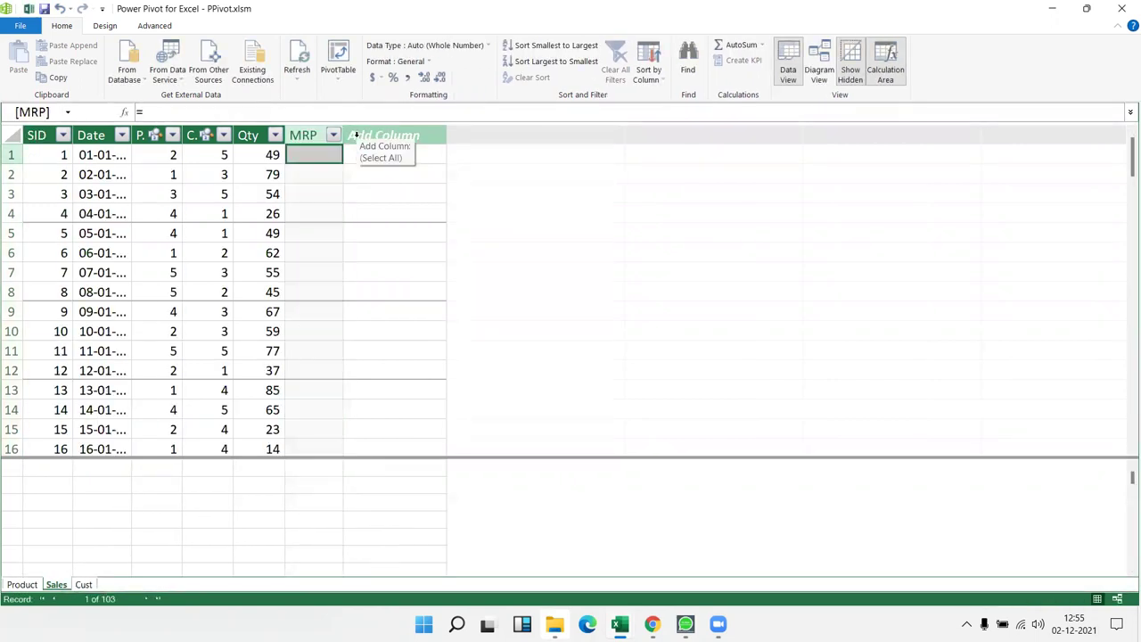
text(re)
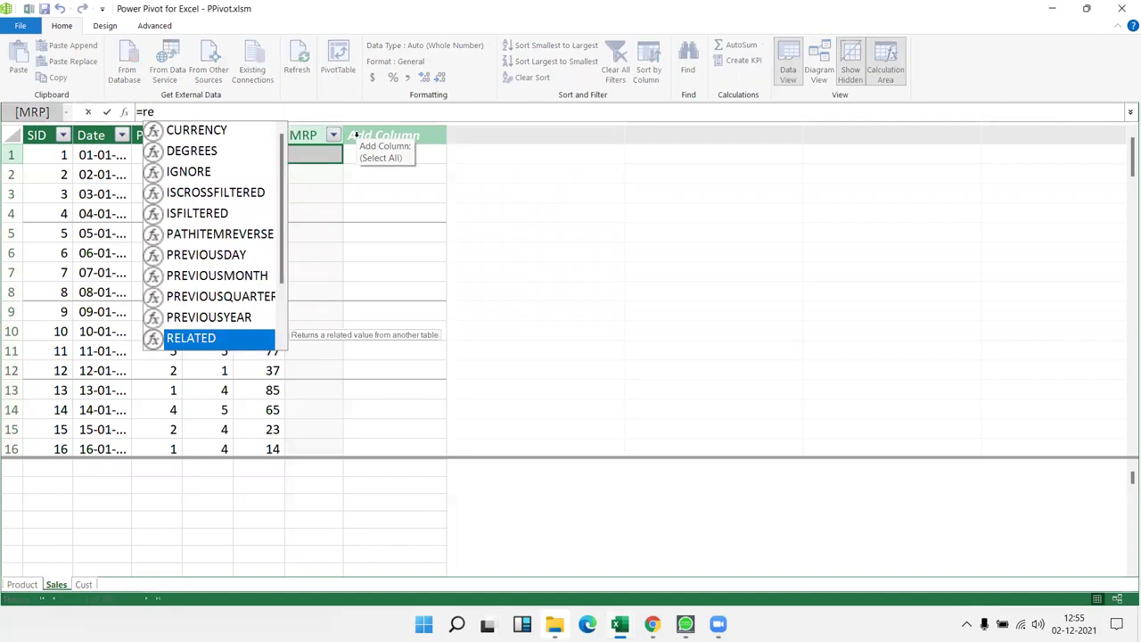
key(Tab)
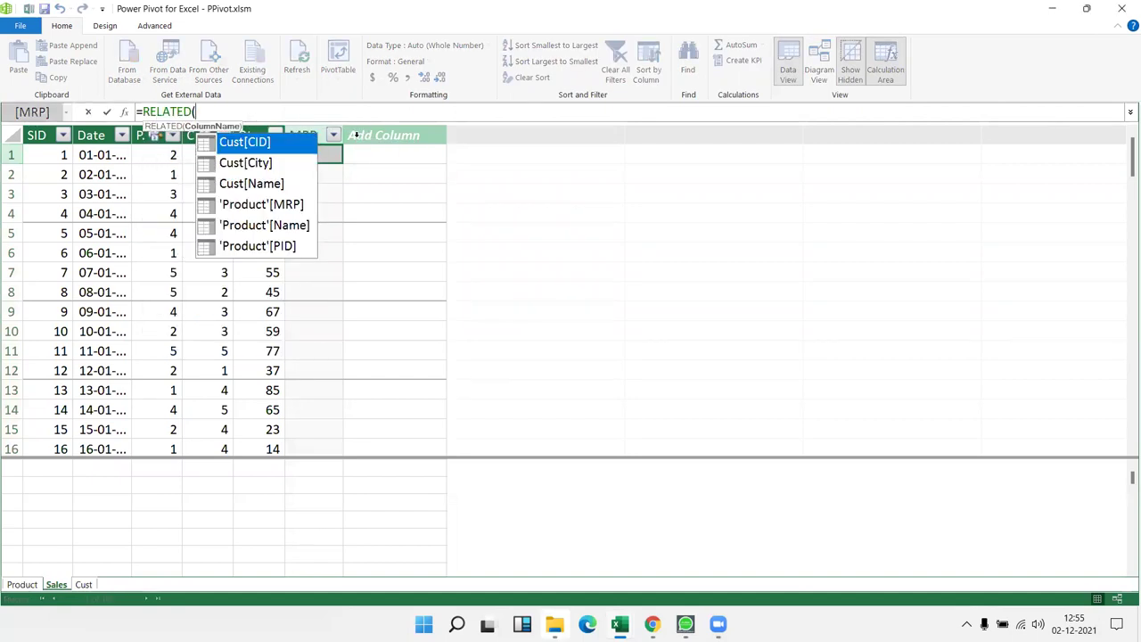
key(Down)
key(Down)
key(Down)
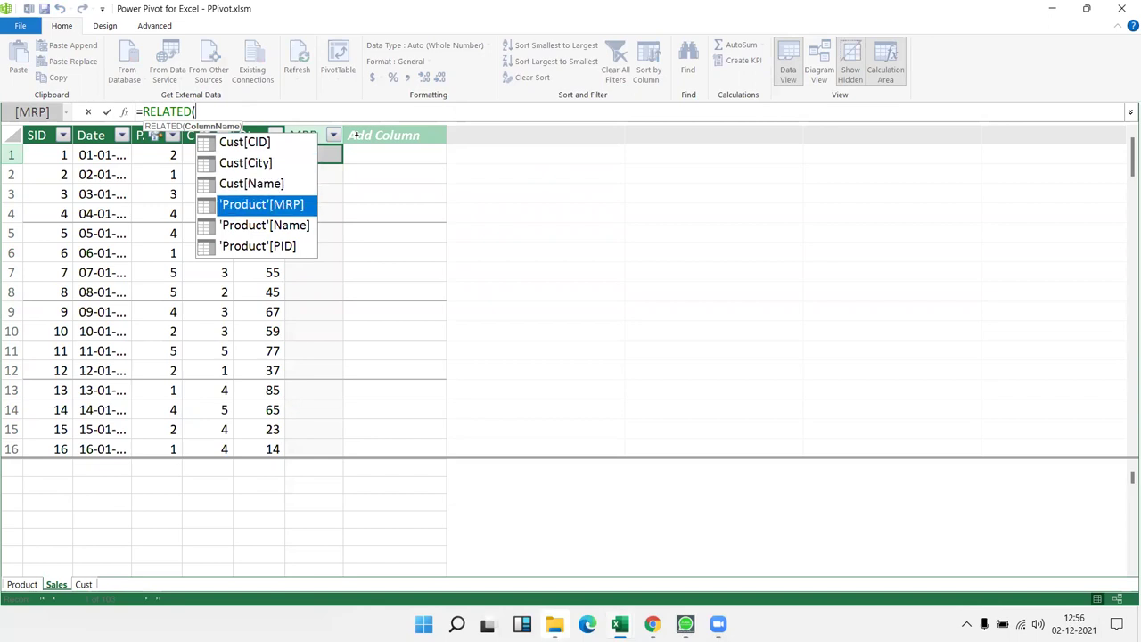
key(Down)
key(Up)
key(Tab)
text())
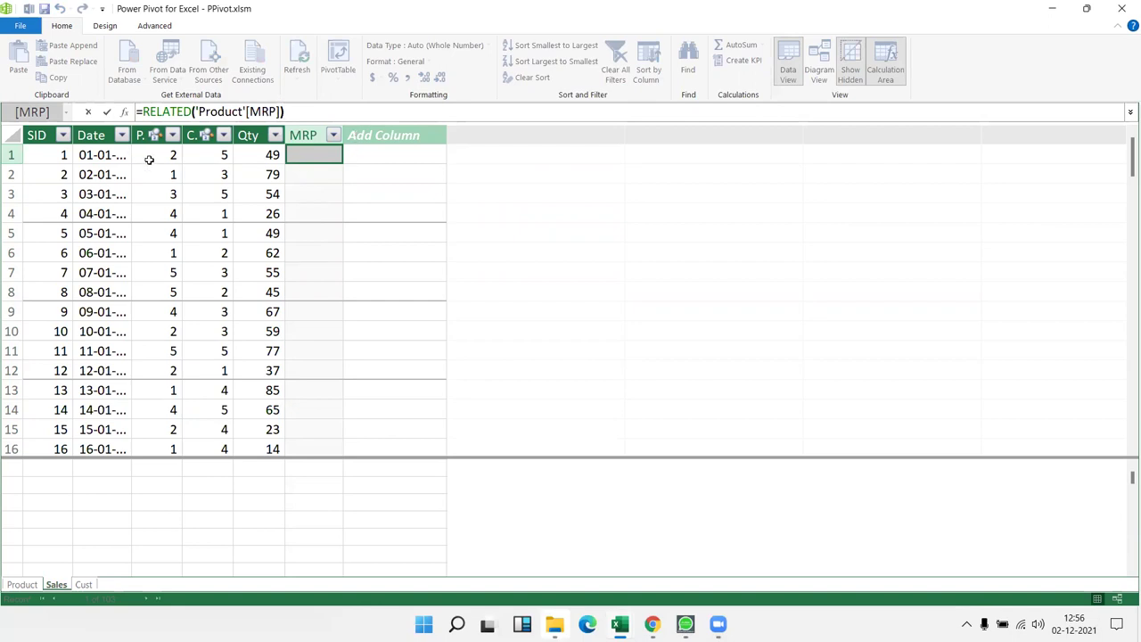
key(Return)
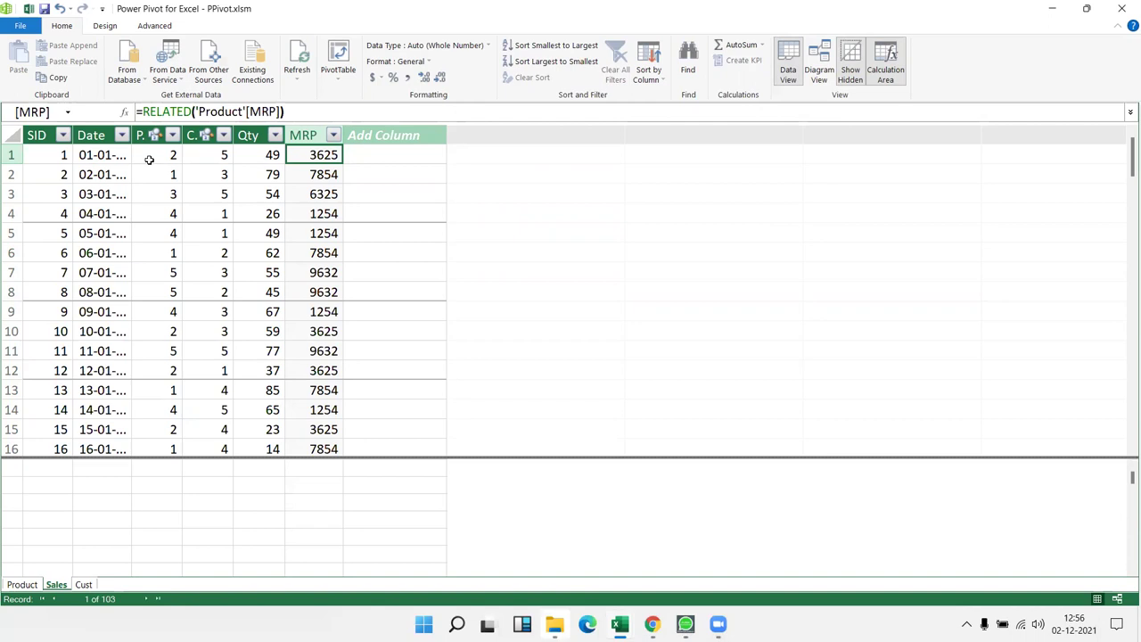
click(368, 134)
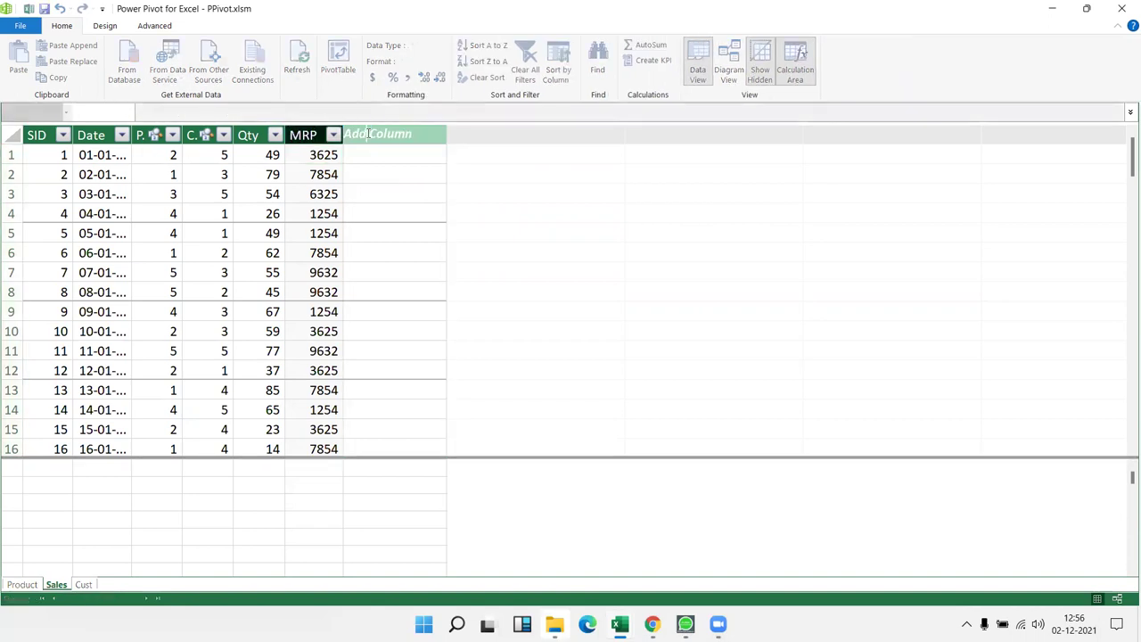
Step: Name the new Sales column Amt
double_click(367, 134)
text(MAt)
key(BackSpace)
key(BackSpace)
text(Am)
click(408, 158)
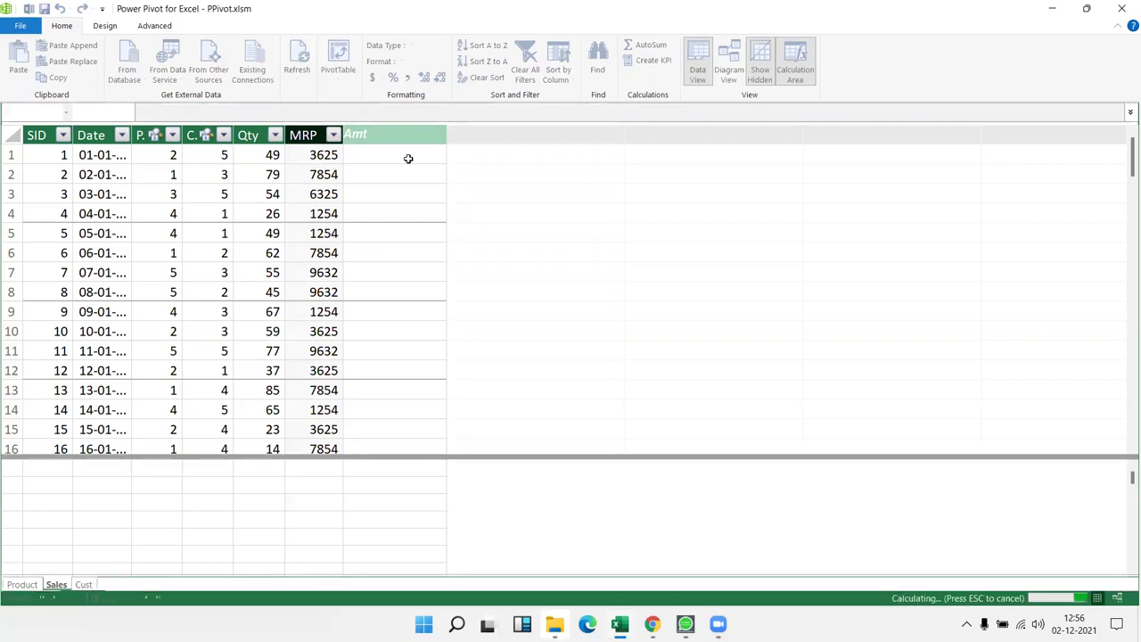
Step: Fill the Amt column with the formula =[Qty]*[MRP]
click(376, 154)
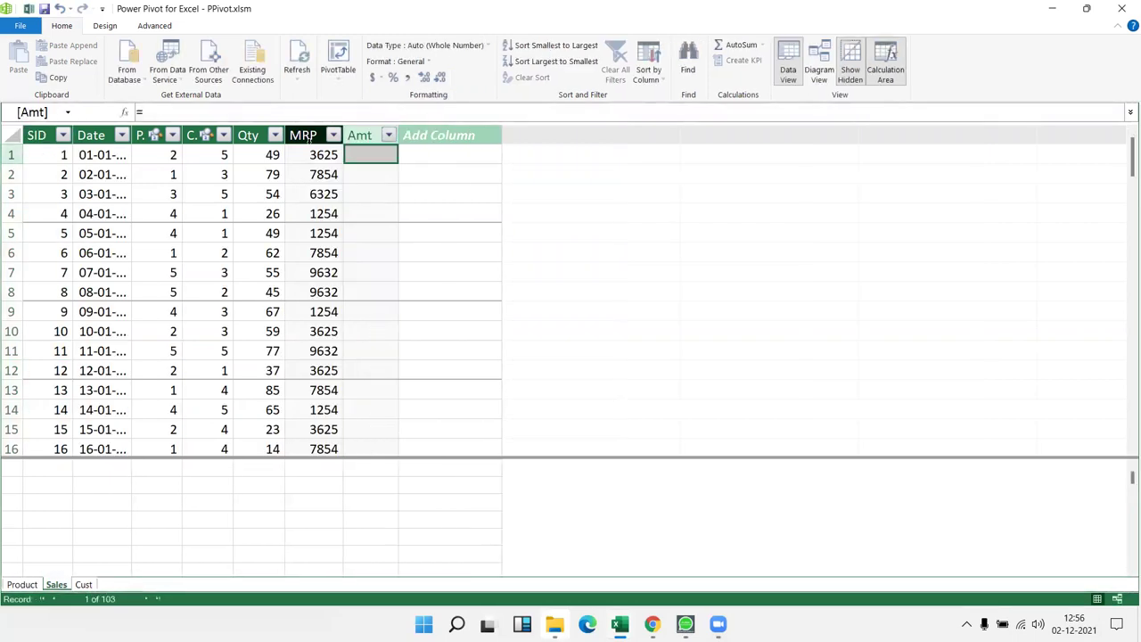
click(165, 113)
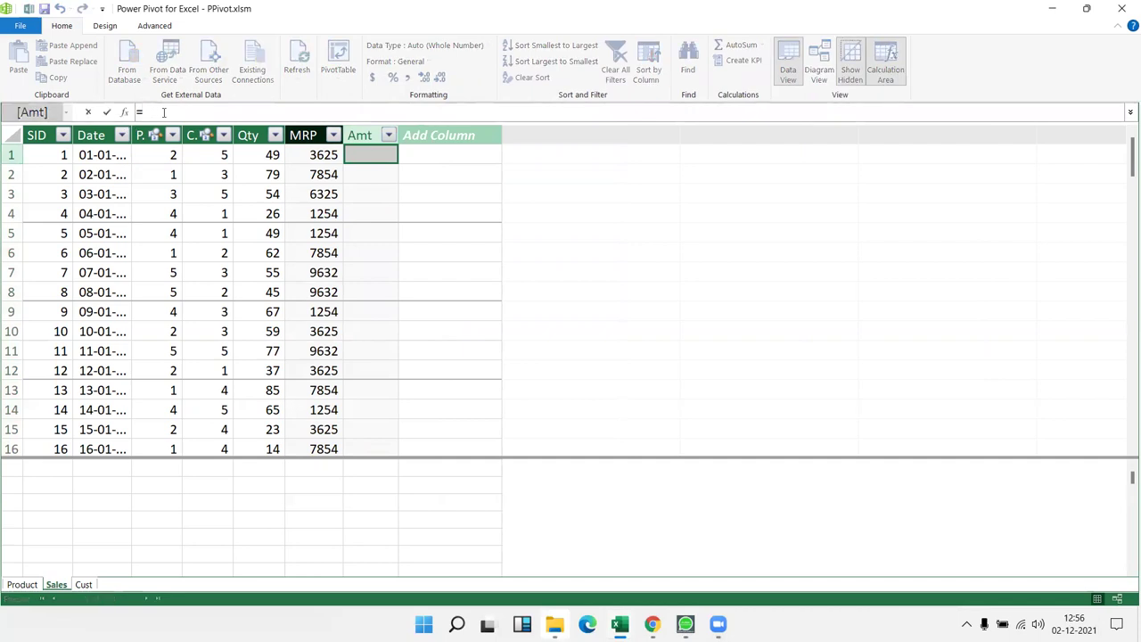
text(qt)
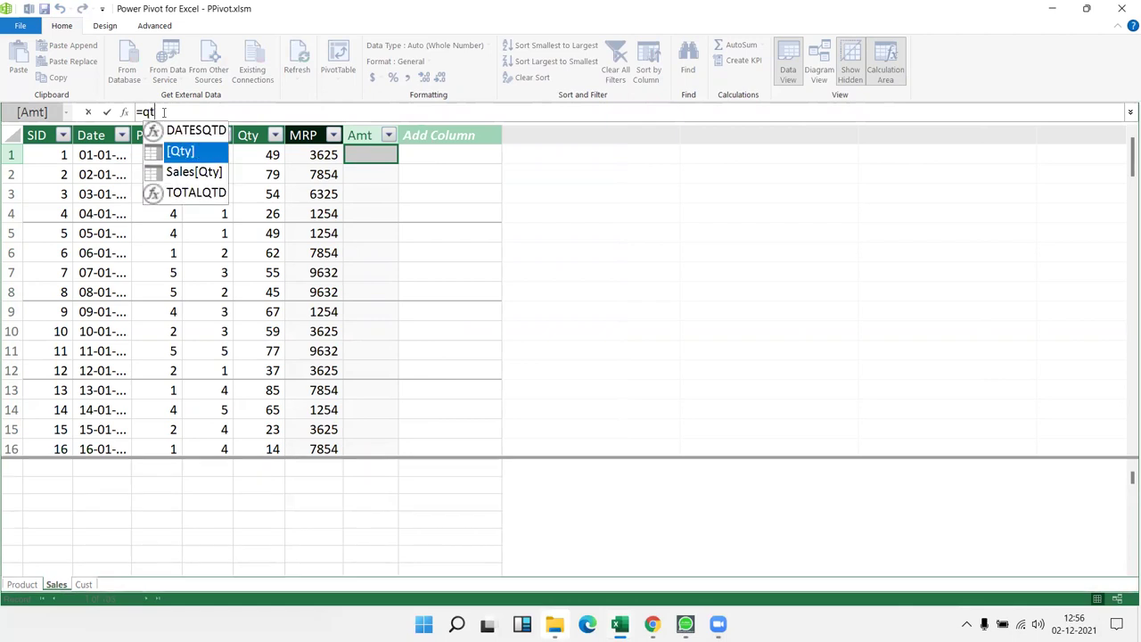
text(y)
key(Tab)
text(*)
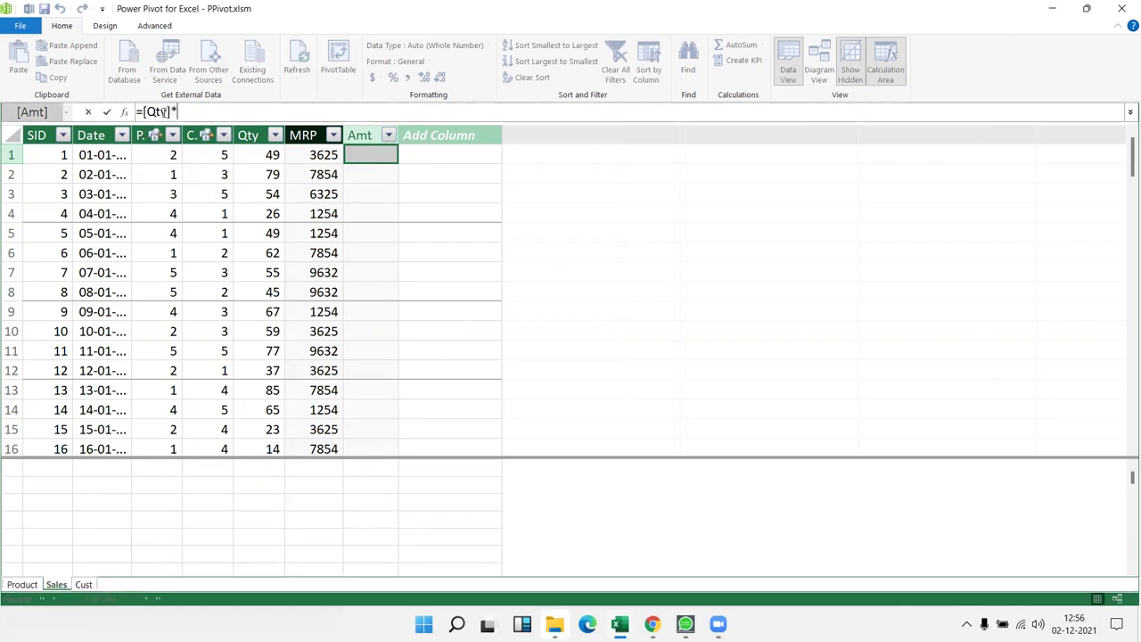
text(mrp)
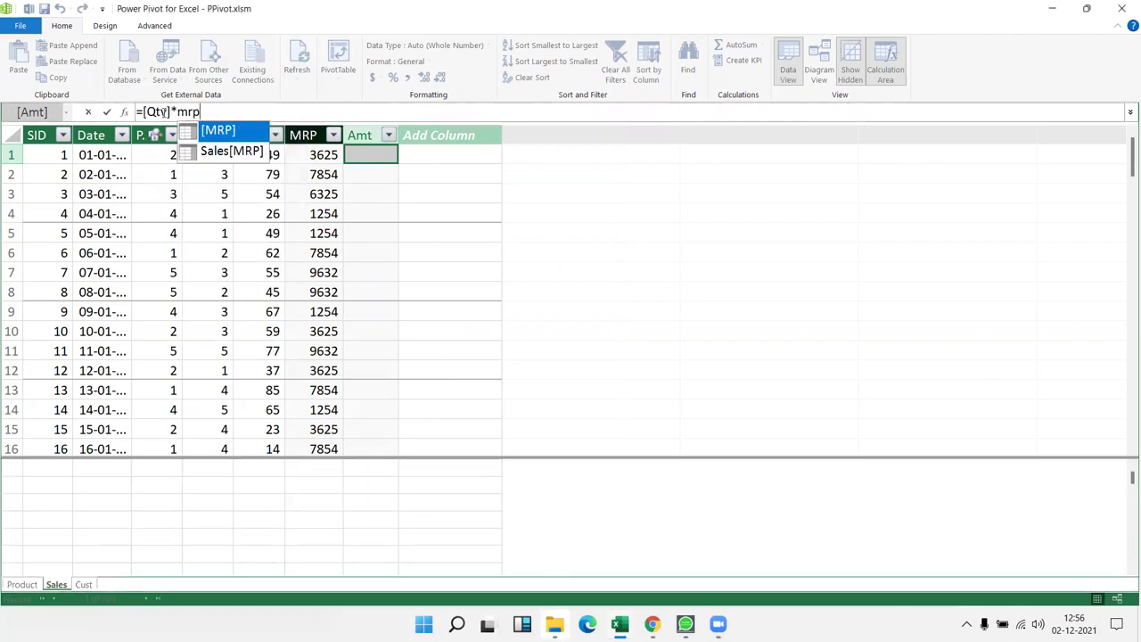
key(Tab)
key(Return)
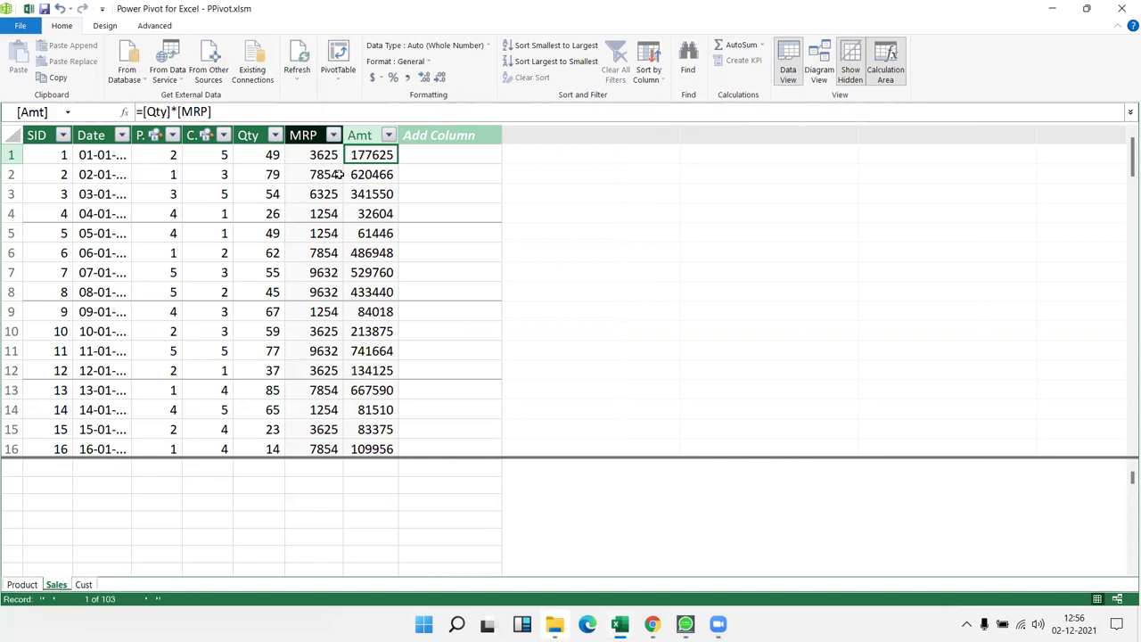
Step: Create a PivotTable on a new worksheet with Product Name as rows and Cust City as columns
click(345, 60)
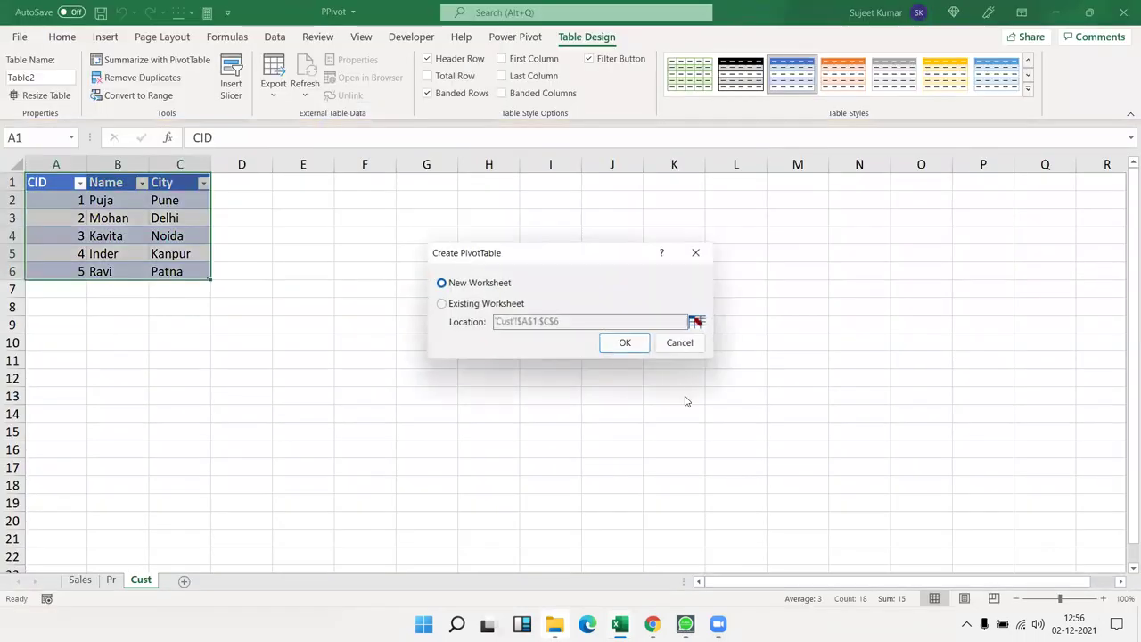
click(637, 344)
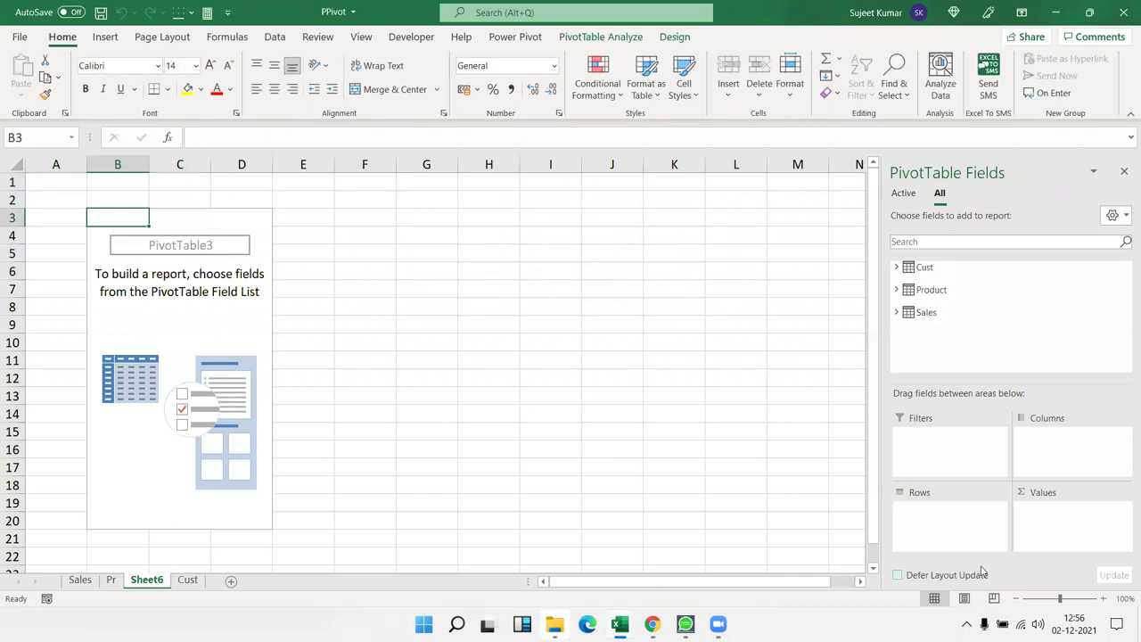
click(897, 290)
drag(942, 318, 984, 535)
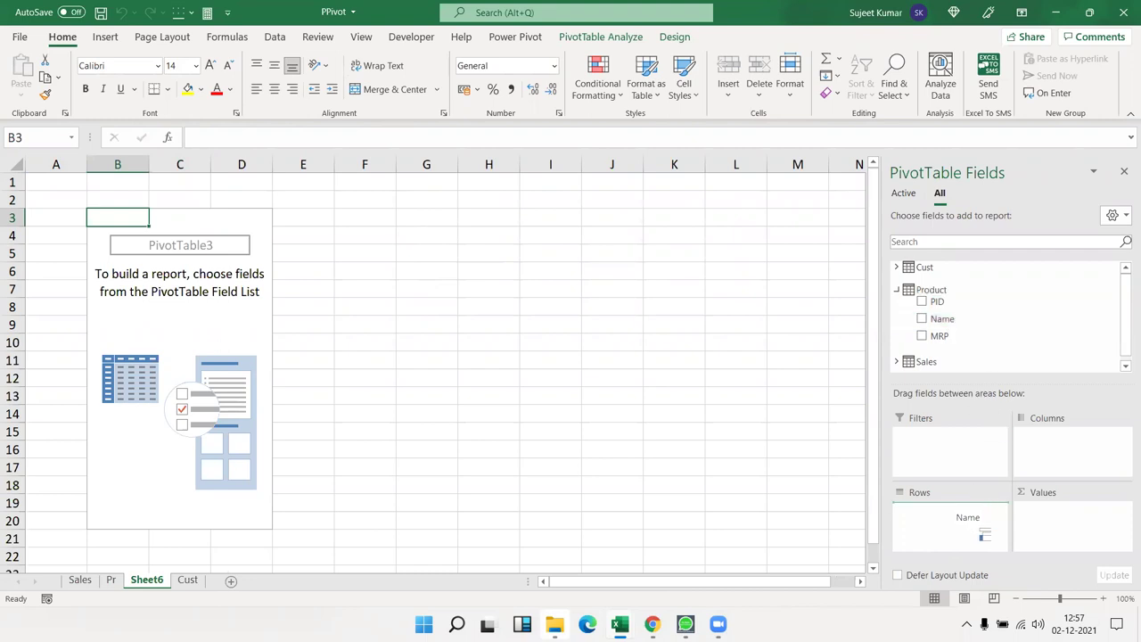
click(897, 267)
drag(928, 301, 1091, 442)
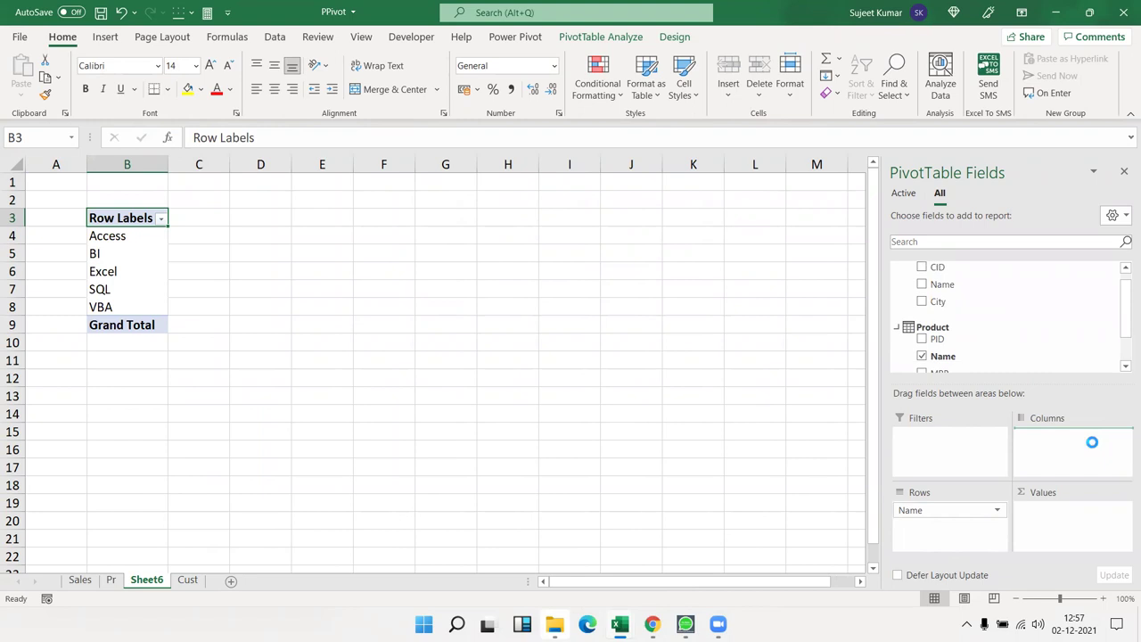
Step: Add Sales Amt to the PivotTable values as Sum of Amt
scroll(980, 301, up, 1)
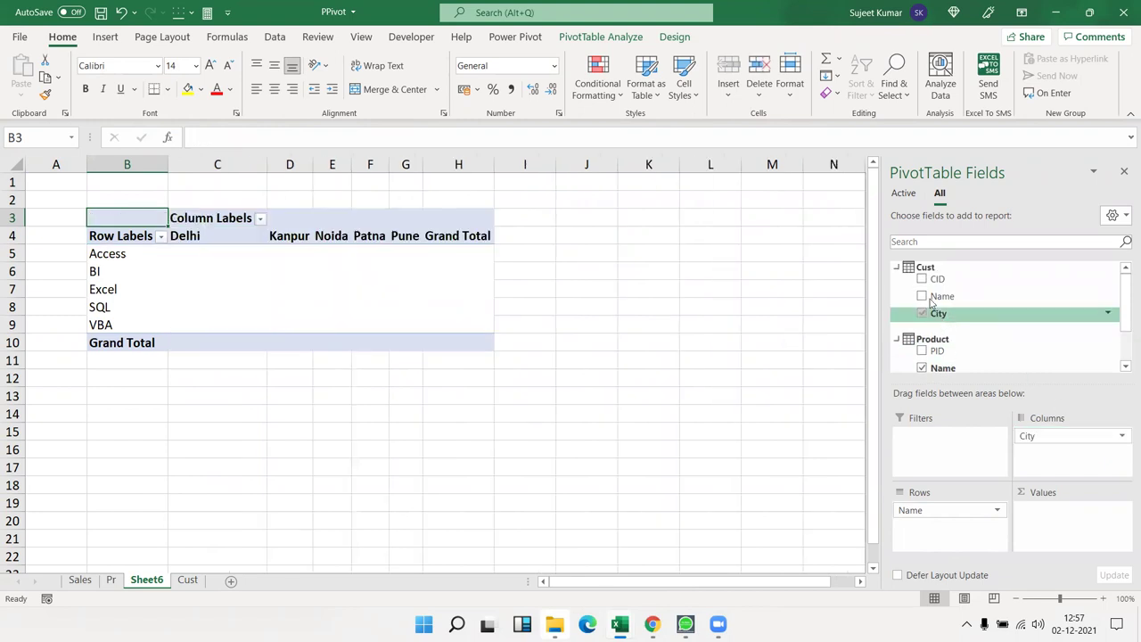
click(897, 267)
click(898, 363)
scroll(945, 338, down, 1)
mouse_move(945, 354)
mouse_down()
mouse_move(1102, 548)
mouse_move(1082, 530)
mouse_up()
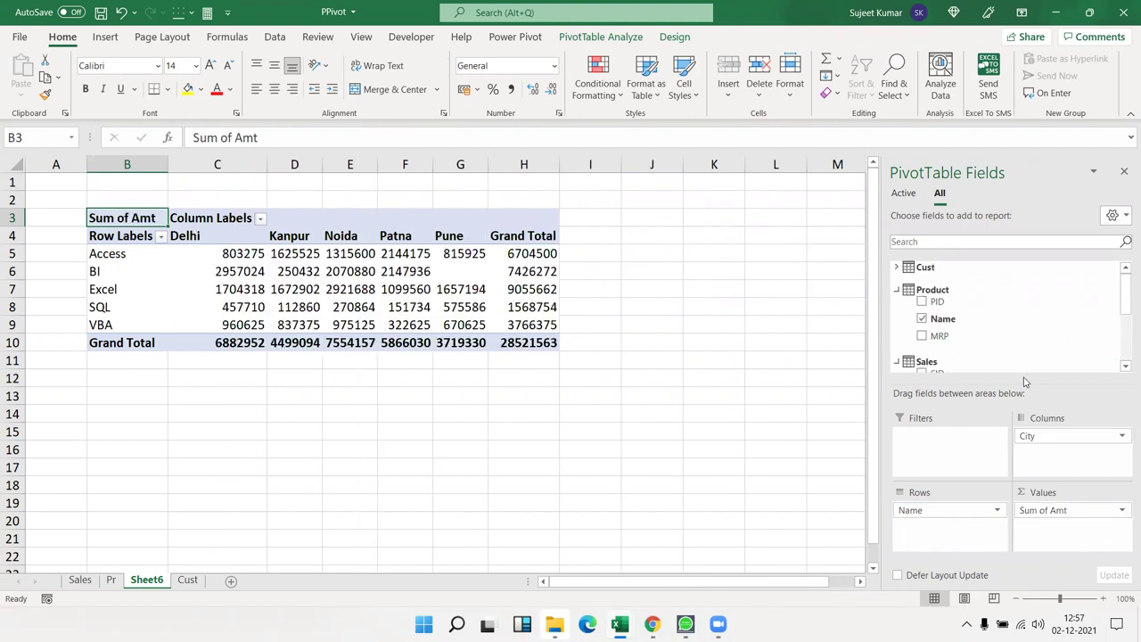
click(597, 81)
click(623, 41)
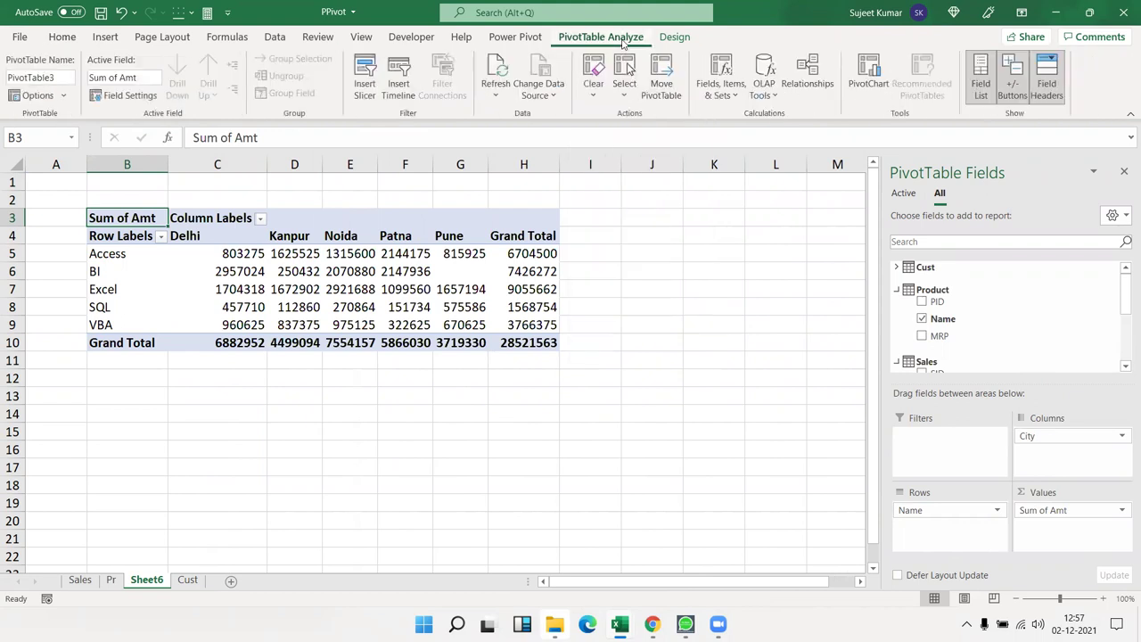
Step: Insert a Cust Name slicer and place it, shortened, to the right of the PivotTable
click(365, 78)
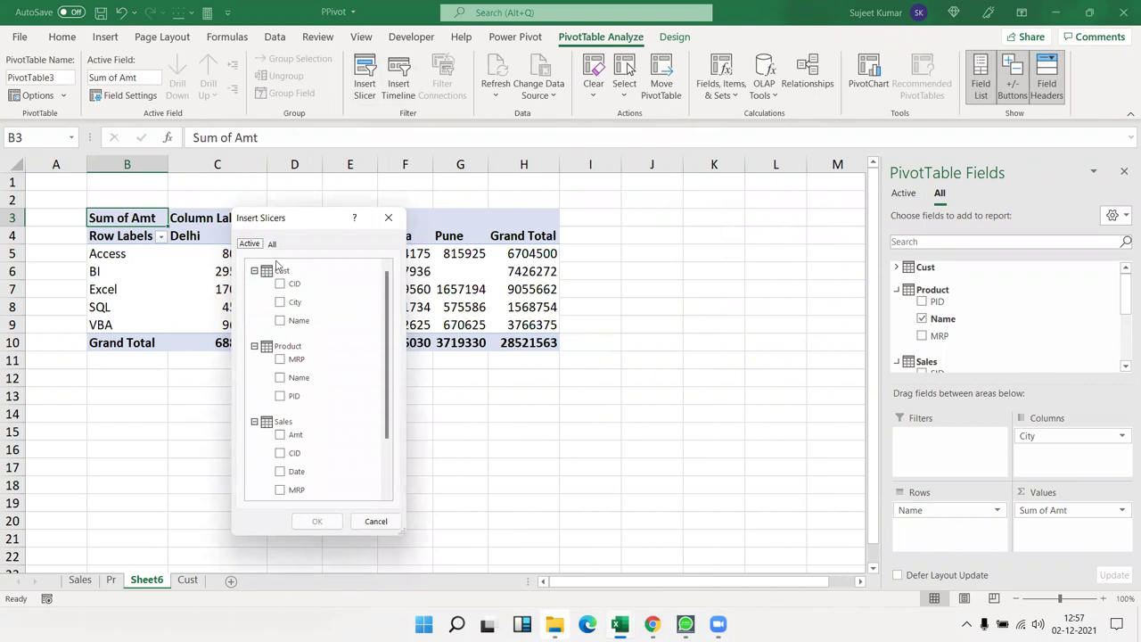
click(282, 323)
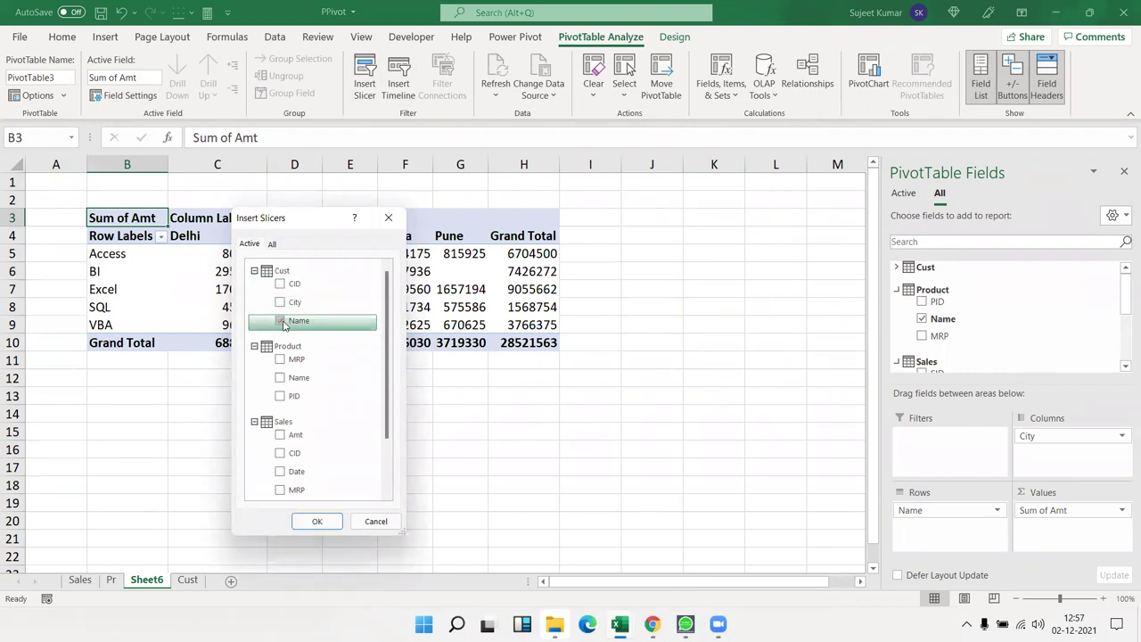
click(317, 521)
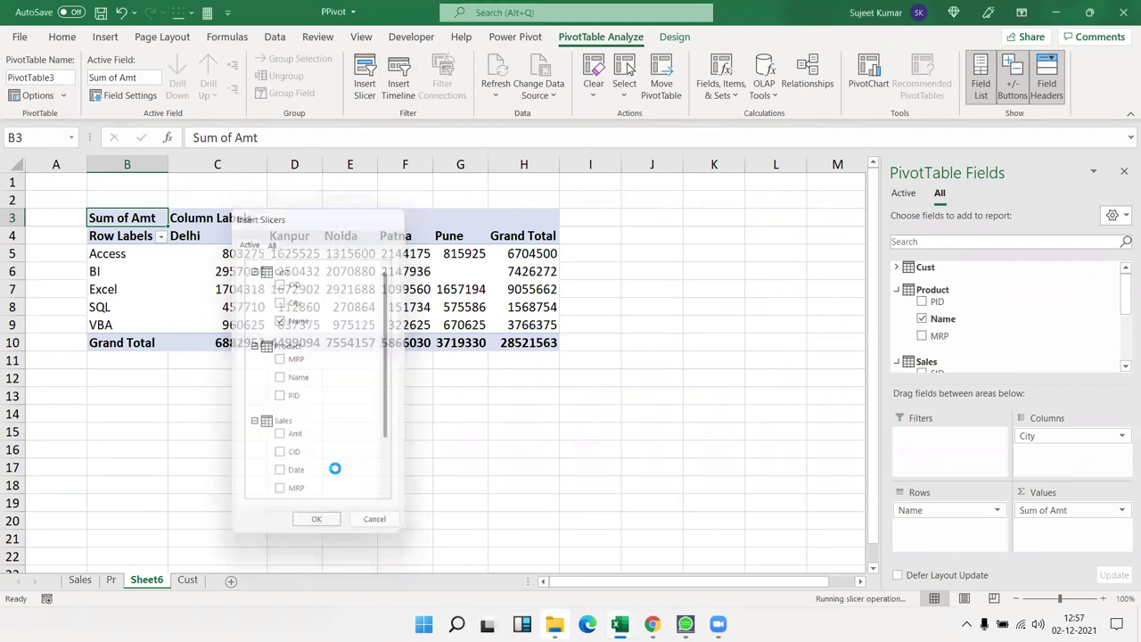
drag(426, 290, 633, 198)
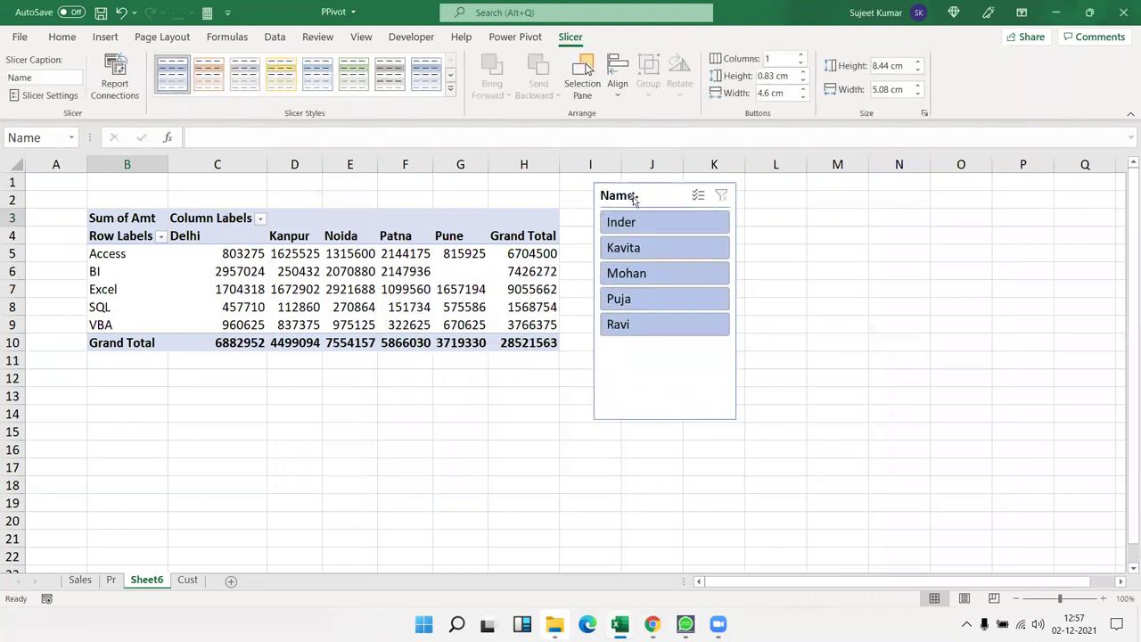
drag(666, 418, 667, 351)
Step: Filter the PivotTable to one customer with the slicer, then clear the filter
click(525, 403)
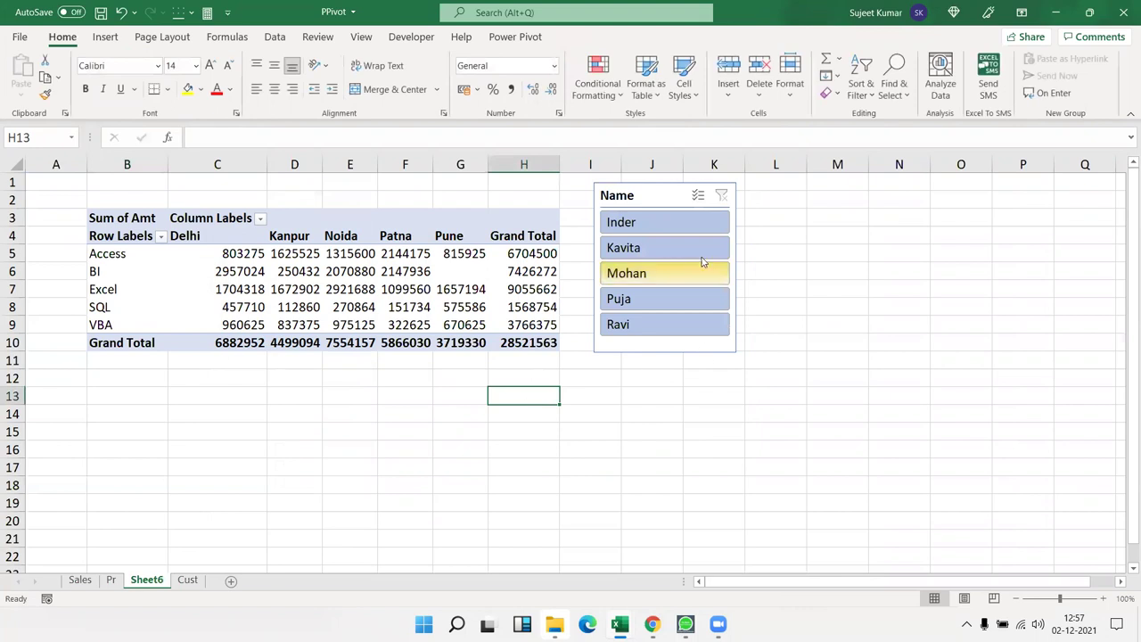
click(693, 228)
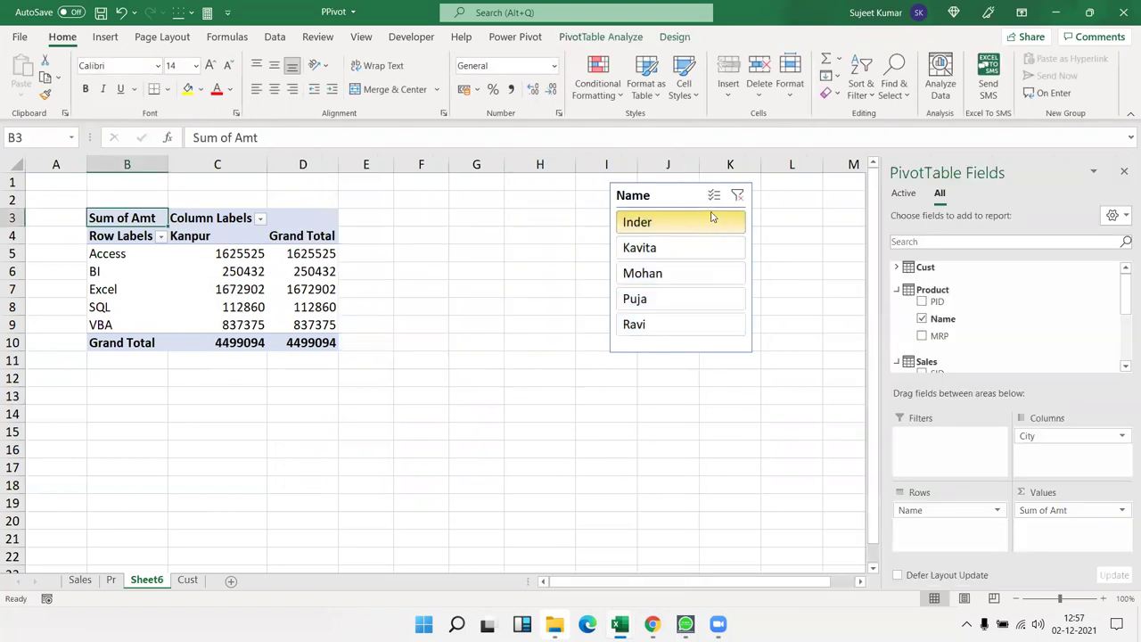
click(738, 197)
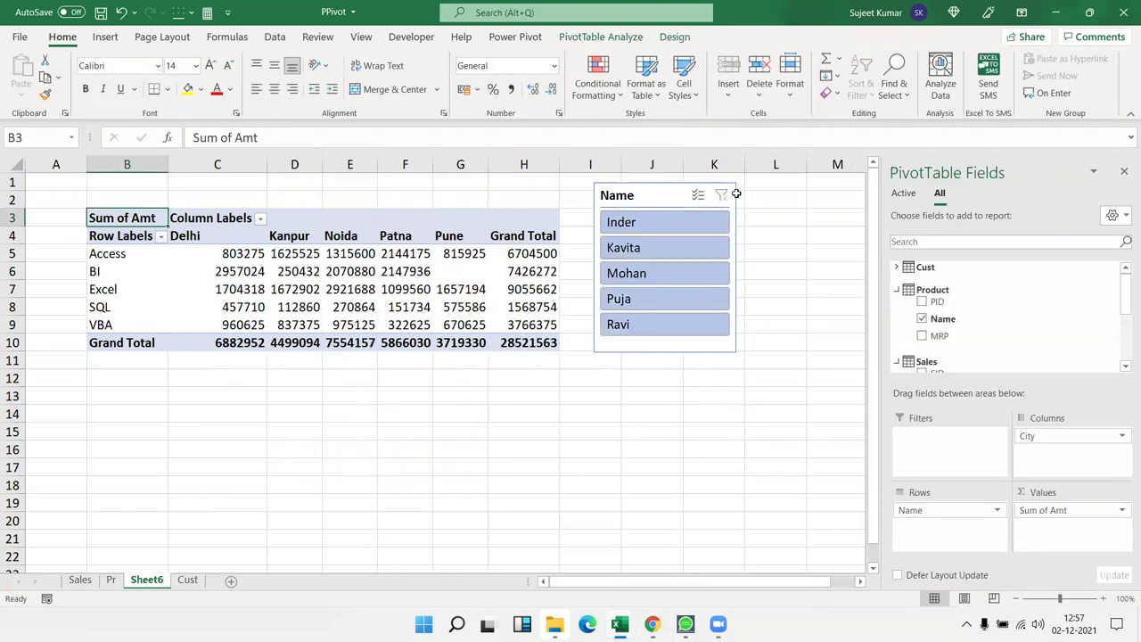